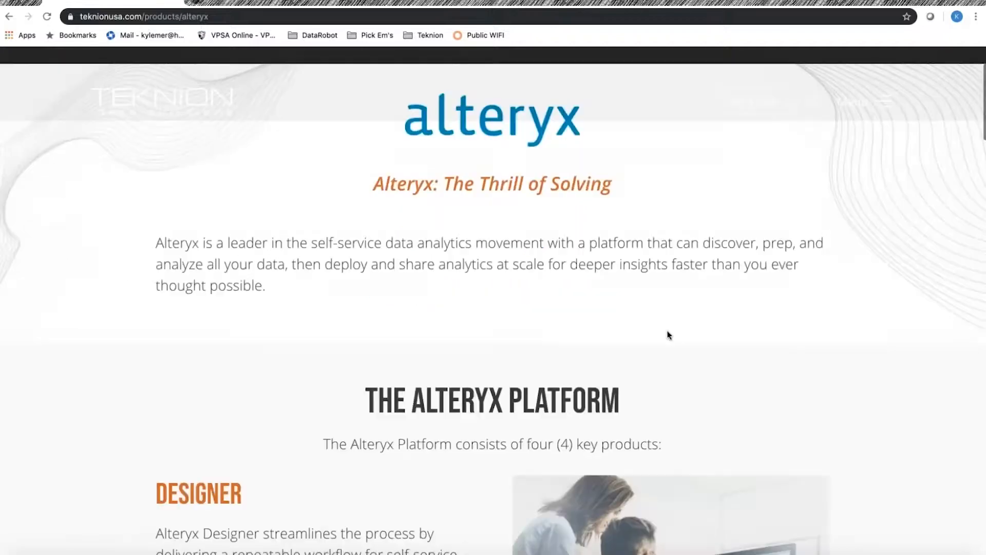
- Open the Predictive Macros page from the Alteryx product page and examine the K-Means and Y-hat macro descriptions and download forms
scroll(604, 435, down, 14)
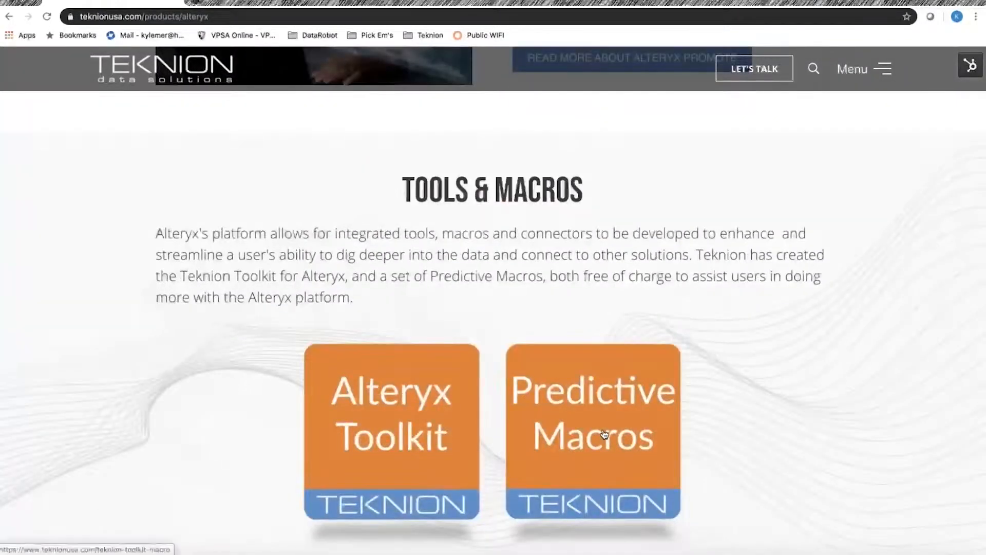
click(604, 434)
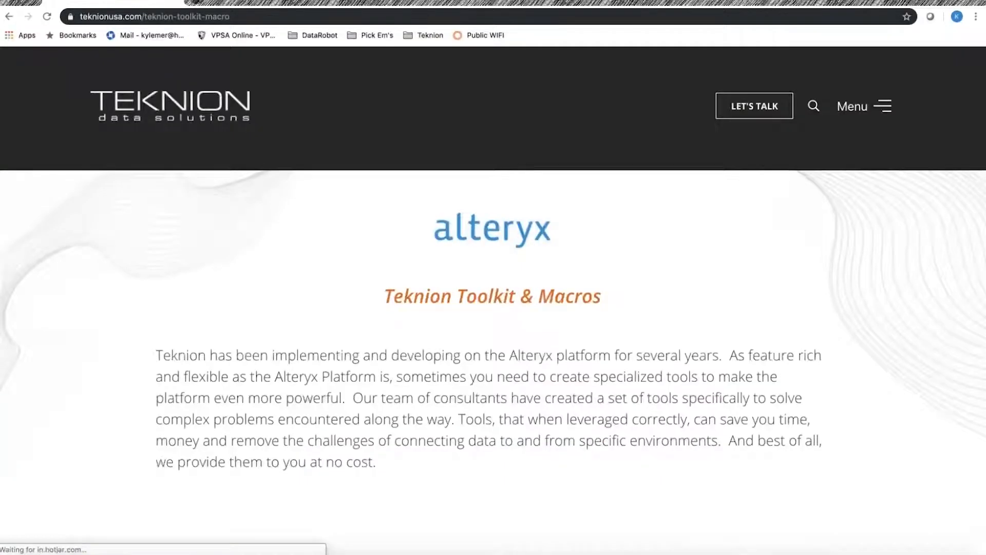
scroll(483, 344, down, 10)
scroll(483, 343, up, 2)
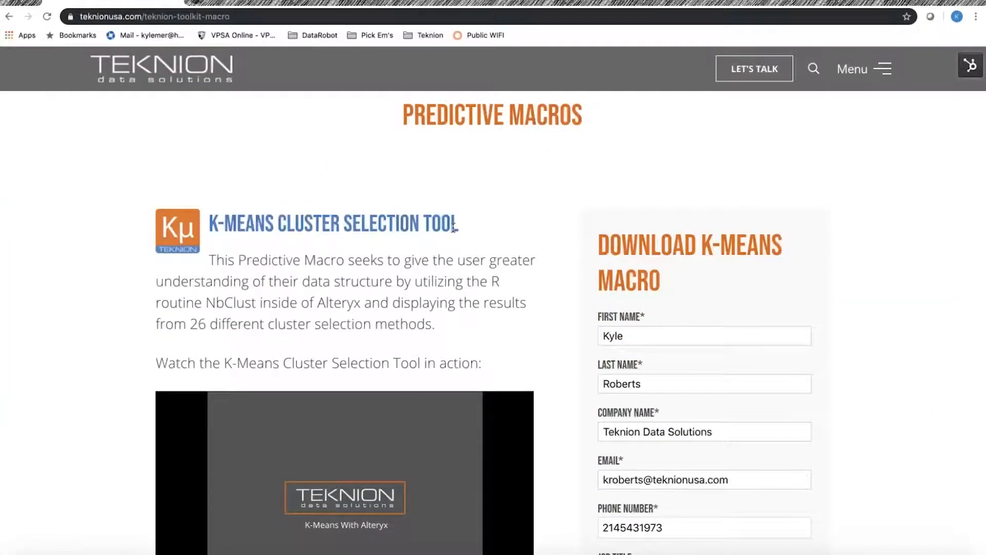
scroll(564, 292, down, 8)
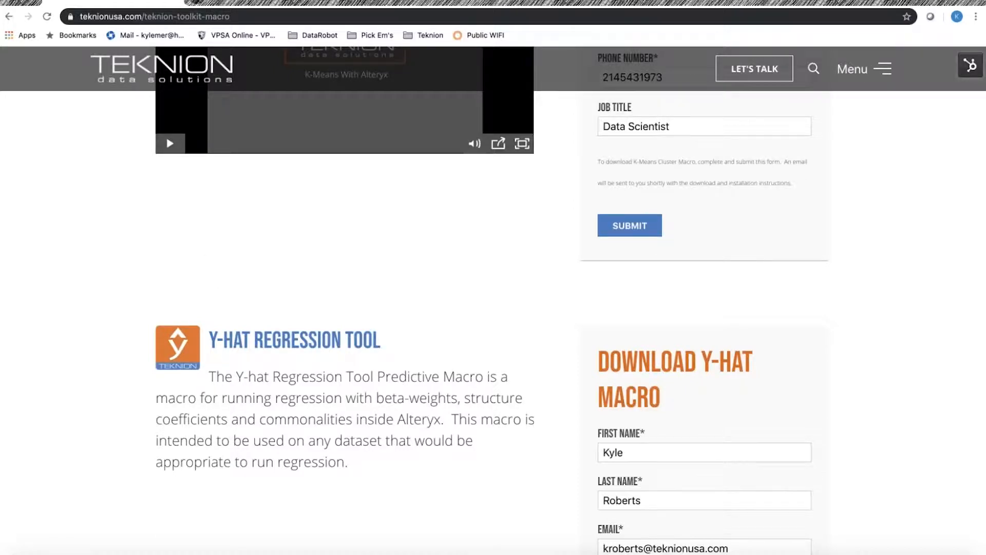
scroll(685, 209, up, 6)
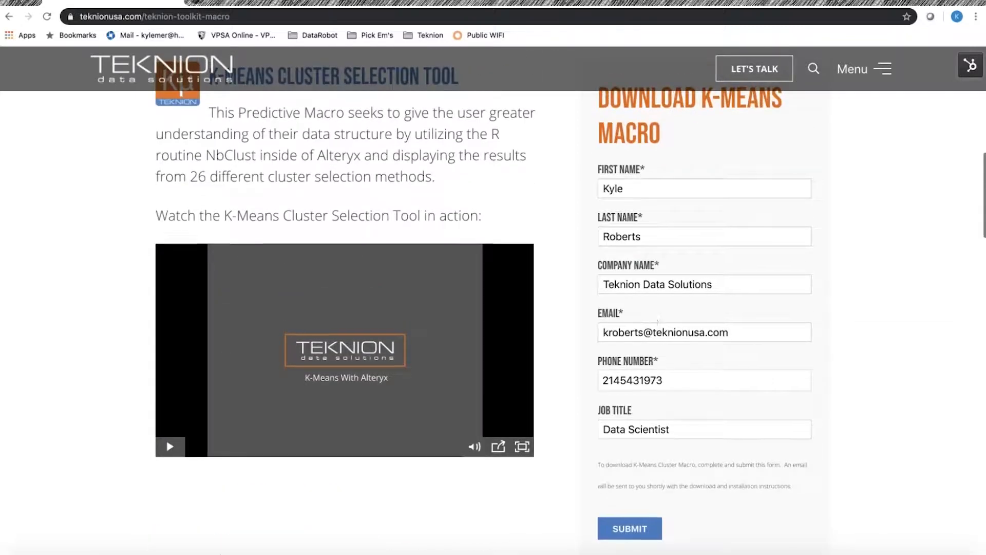
scroll(658, 321, down, 7)
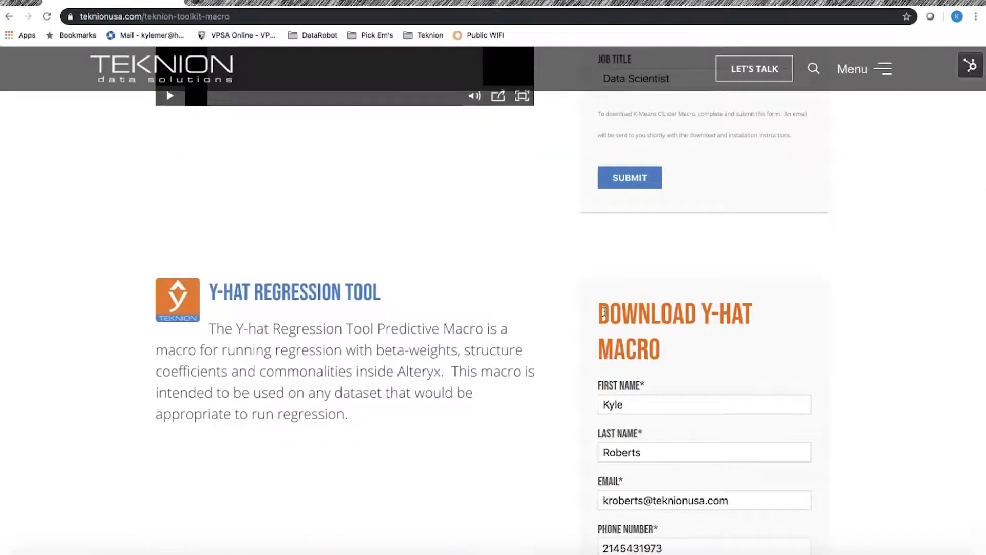
- Switch to the Windows virtual machine and sign in with the account password
key(super+Tab)
key(super+Tab)
key(super+Tab)
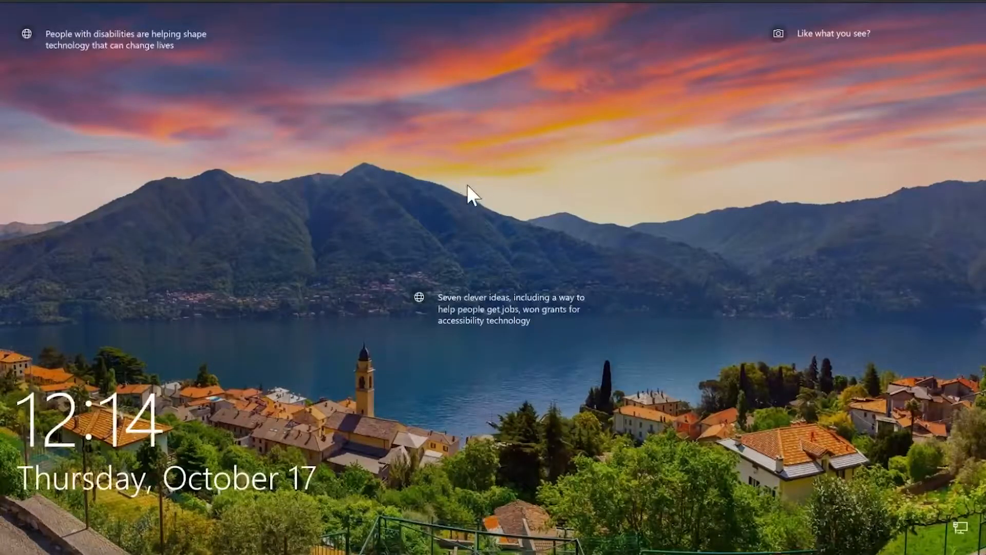
click(507, 174)
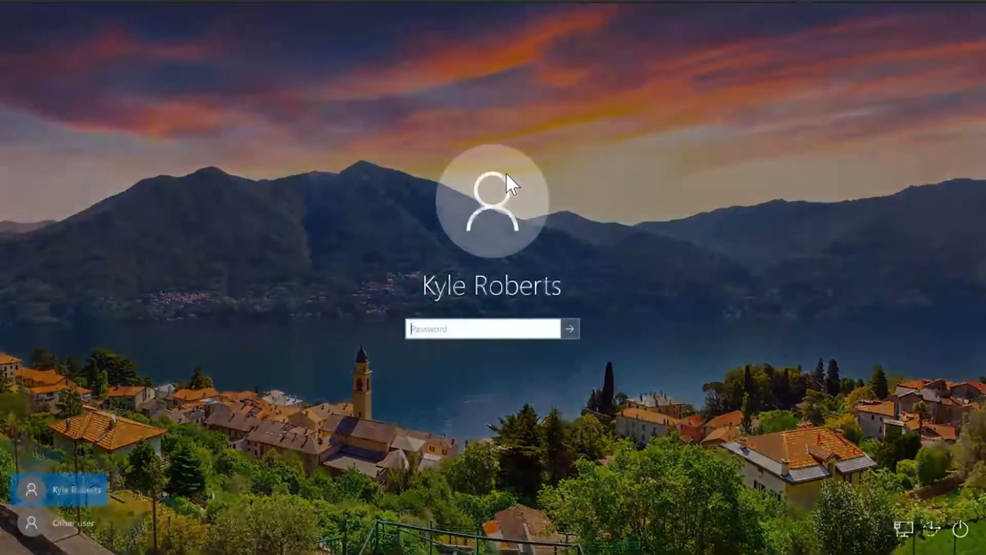
text(••••••••)
key(Return)
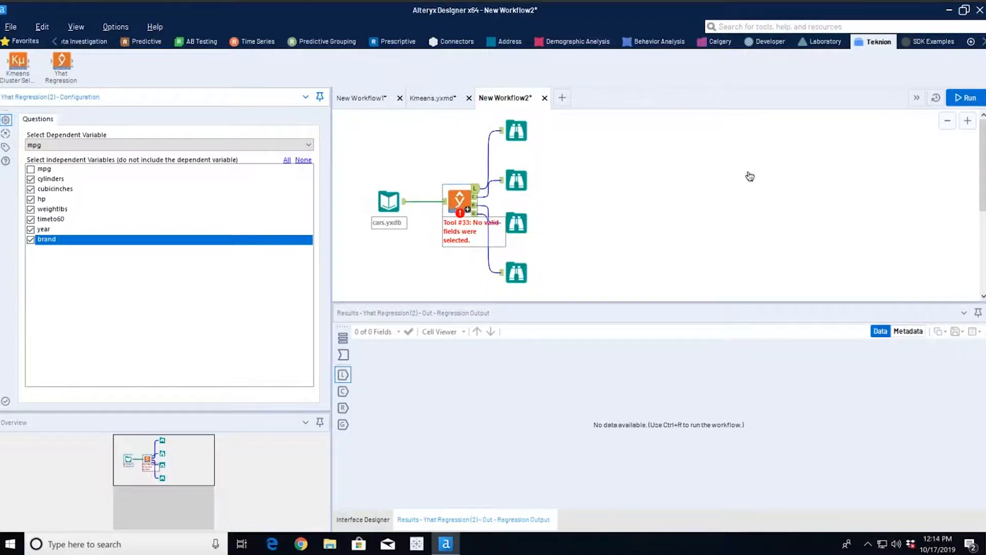
- Run the Yhat Regression workflow on the cars.yxdb input in New Workflow2
click(958, 99)
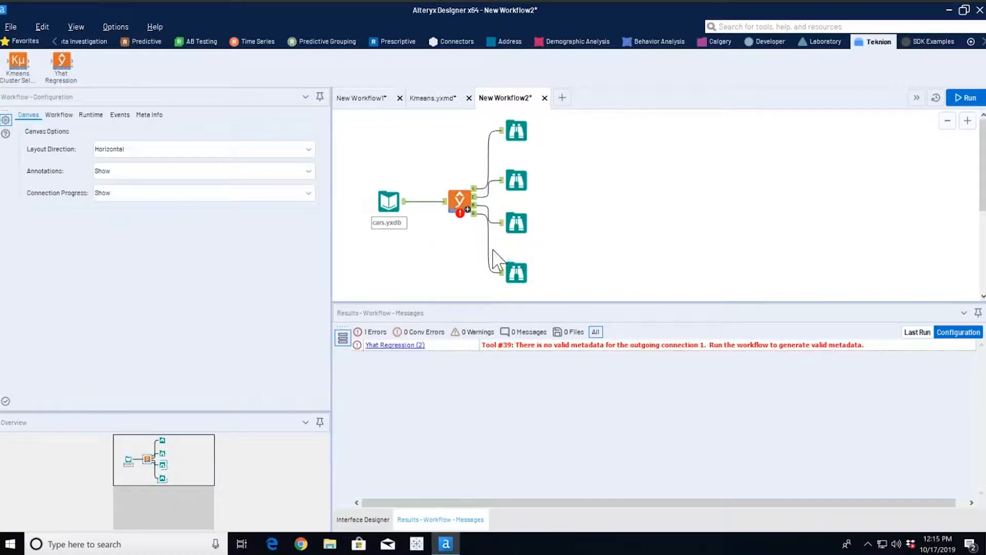
click(388, 206)
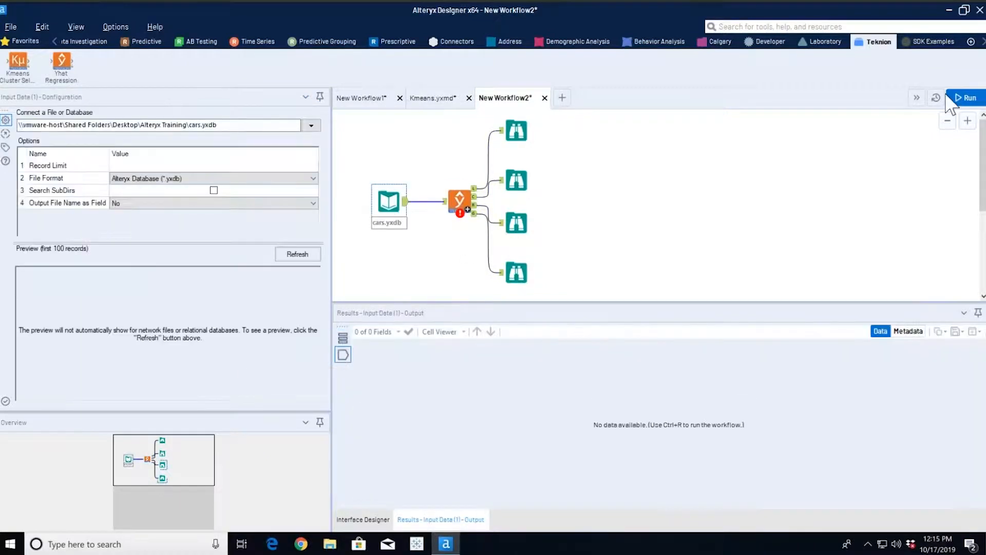
click(963, 98)
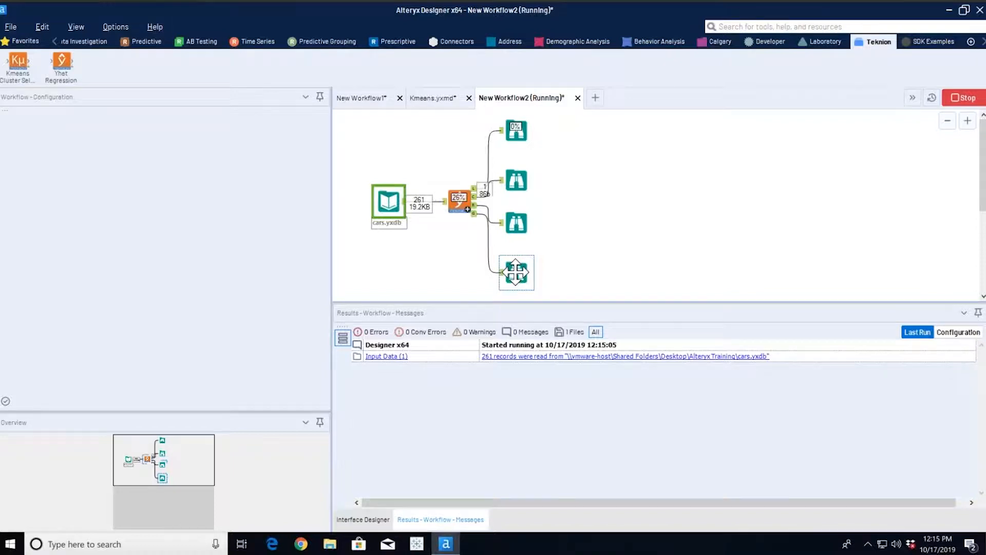
- Examine the regression diagnostic plots from the lowest Browse tool in a separate window, including Residuals vs Leverage, and close that window
click(516, 272)
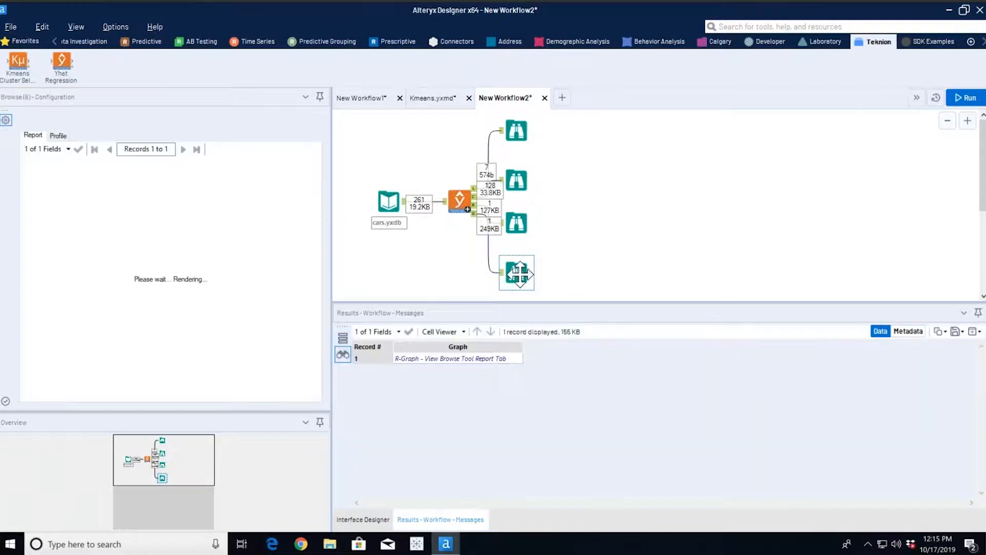
click(314, 121)
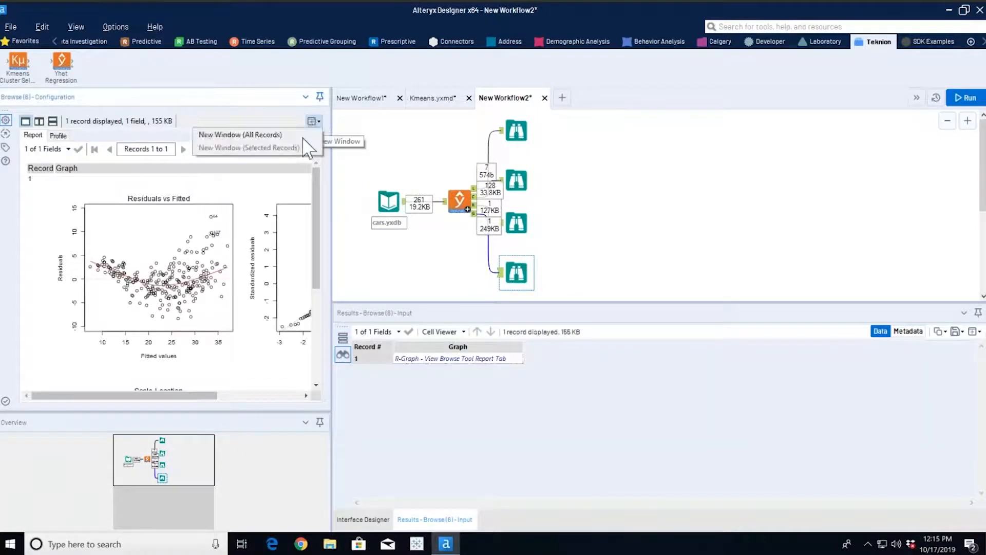
click(321, 141)
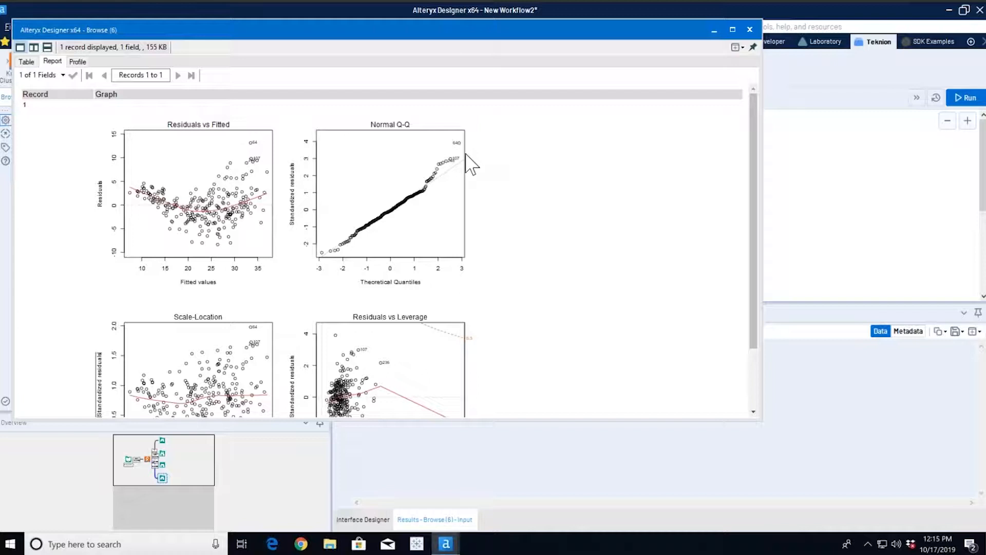
scroll(380, 314, down, 3)
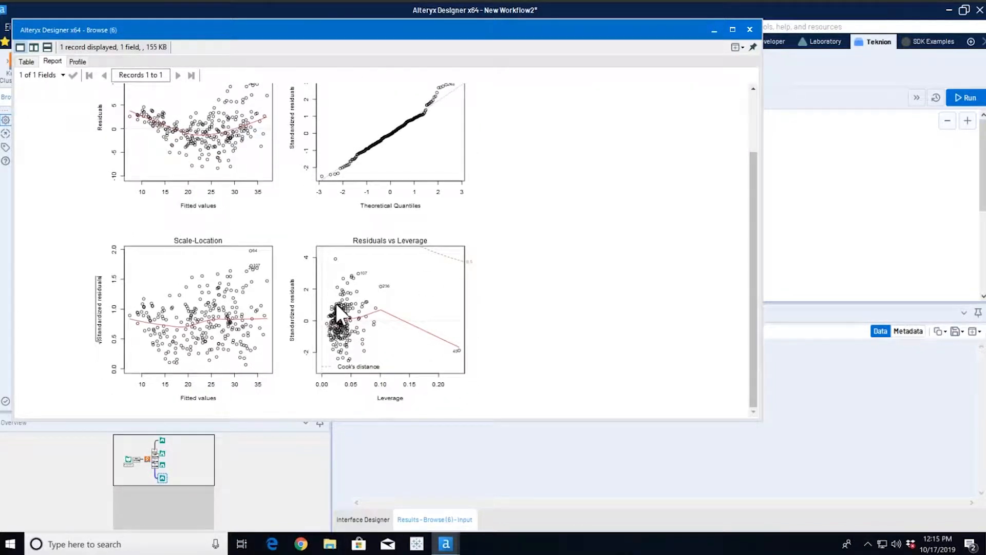
scroll(335, 303, up, 3)
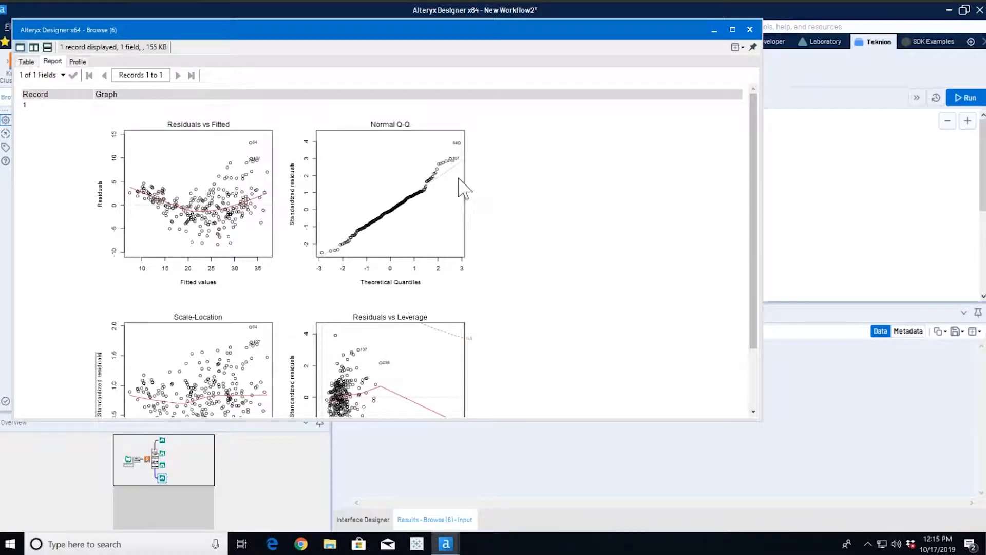
click(749, 31)
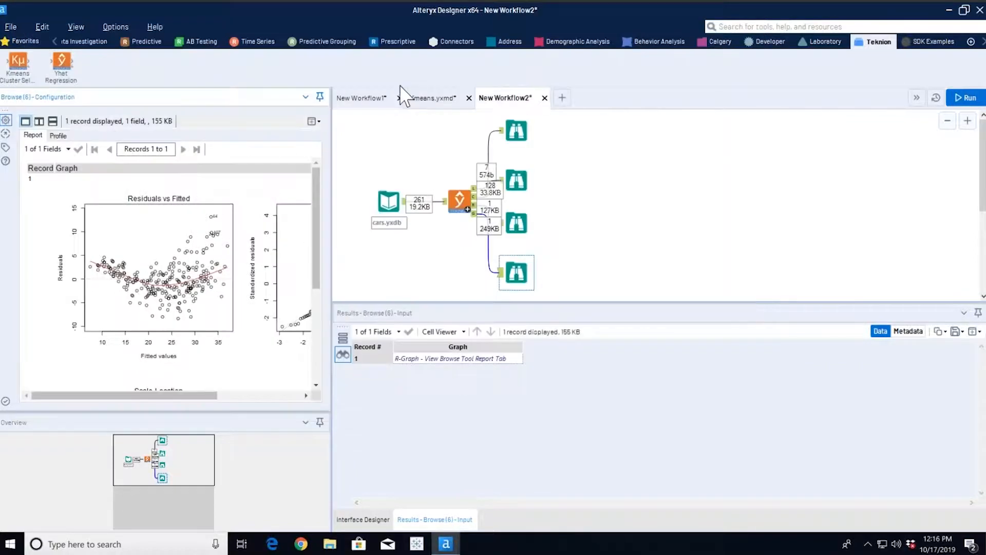
- Switch to New Workflow1 and look through the cars.yxdb input records
click(373, 96)
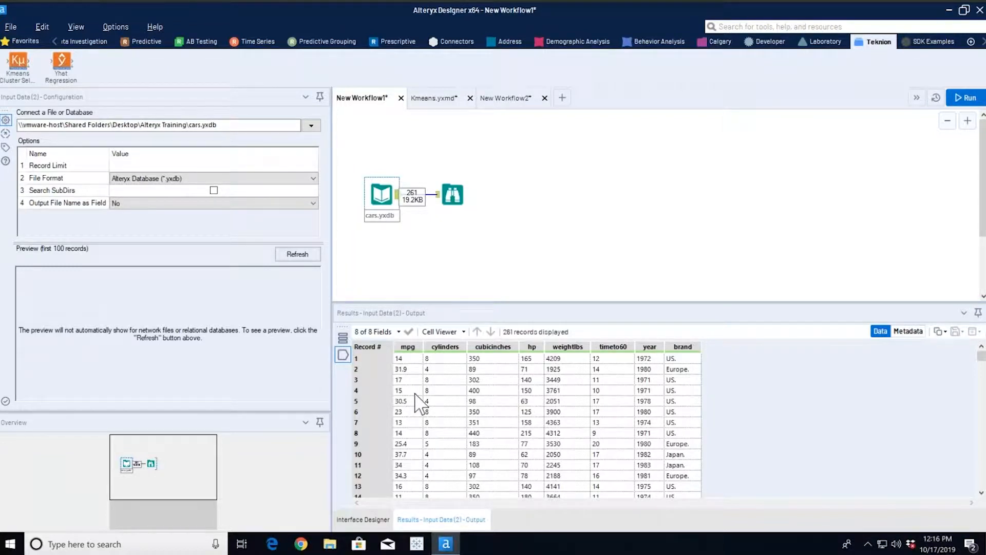
scroll(421, 403, down, 3)
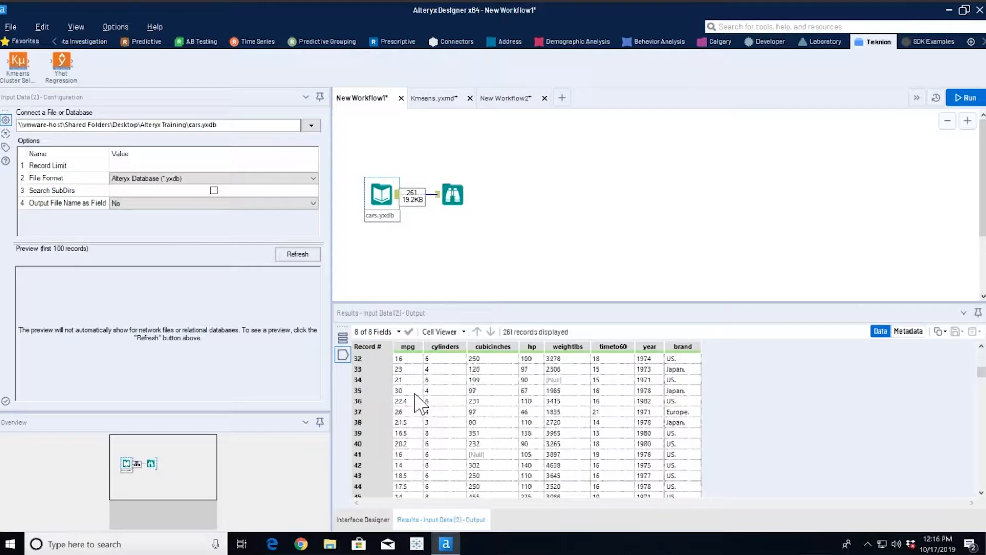
scroll(421, 403, up, 3)
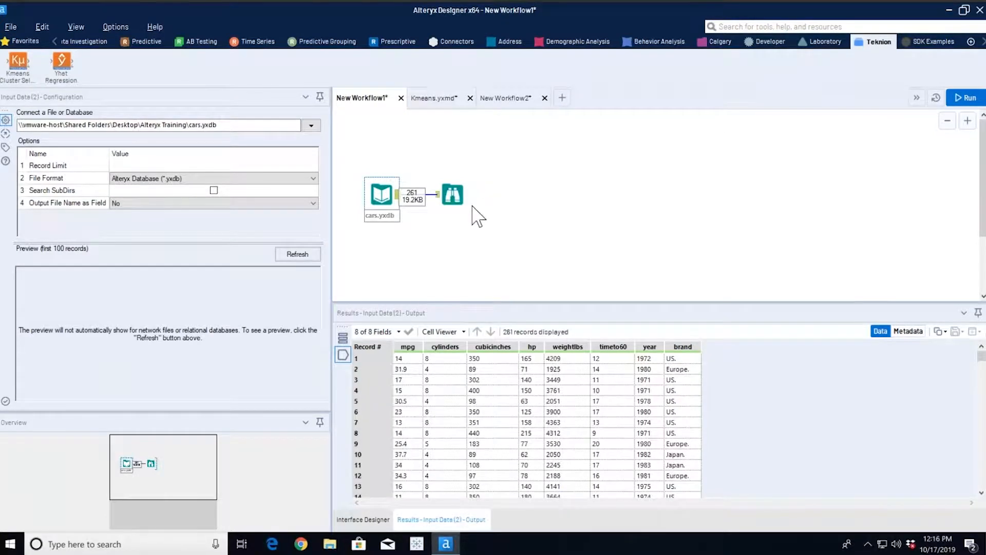
- Move the Browse tool beneath the cars.yxdb input and connect a K-Centroids Cluster Analysis tool to that input
drag(452, 198, 382, 257)
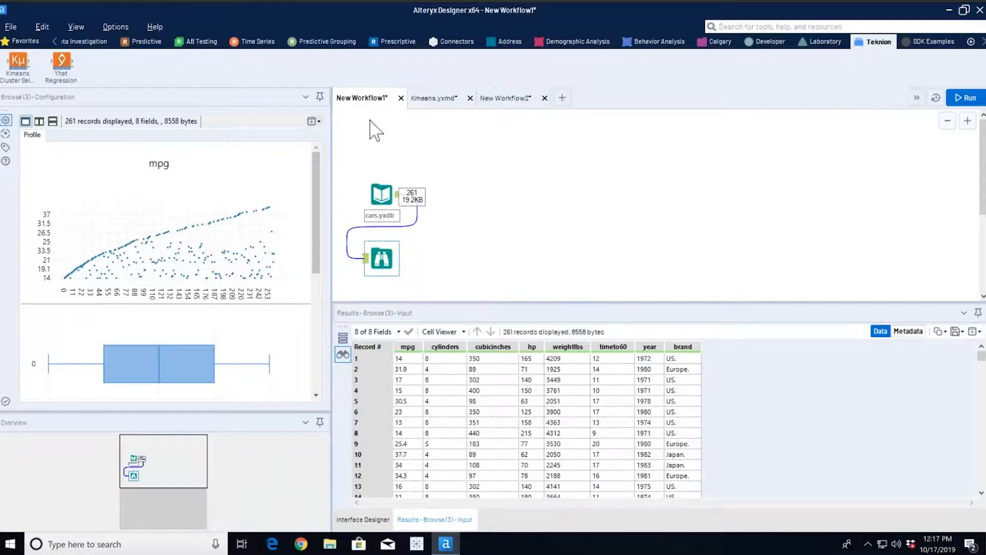
click(330, 41)
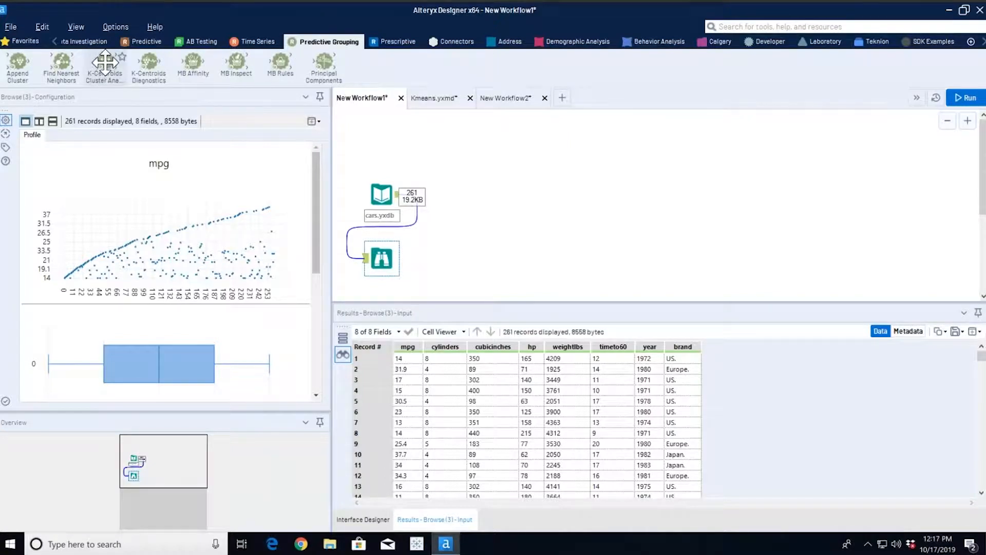
drag(105, 62, 454, 194)
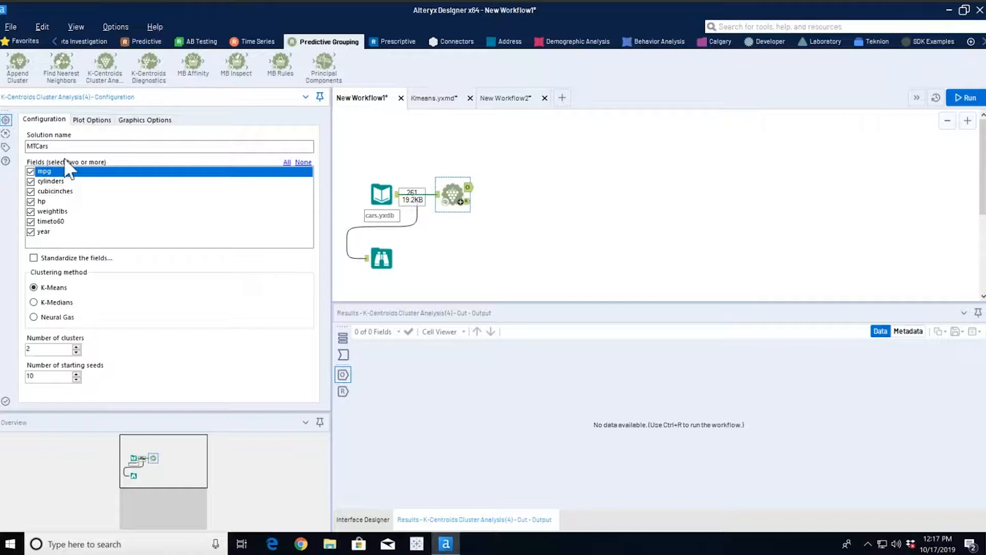
- Configure the cluster analysis as MTCars with fields mpg through year, z-score standardization, K-Means and 5 clusters
click(76, 347)
click(34, 258)
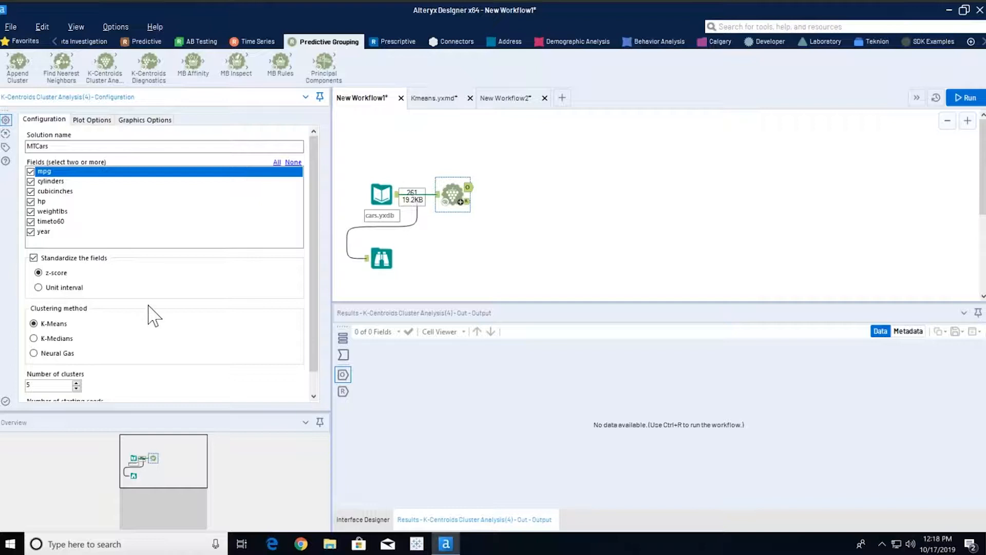
scroll(153, 316, down, 1)
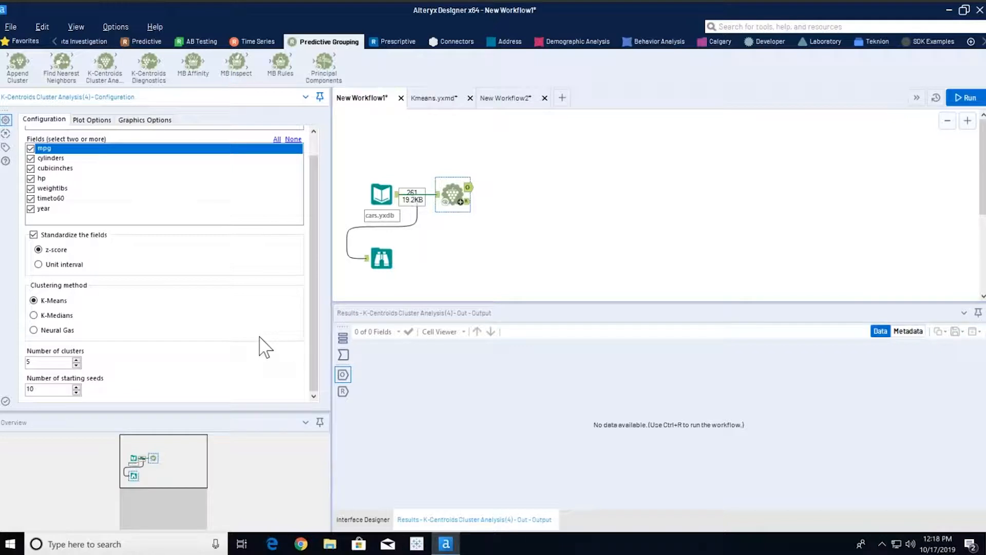
- Attach Browse tools to both outputs of the K-Centroids Cluster Analysis tool
right_click(448, 191)
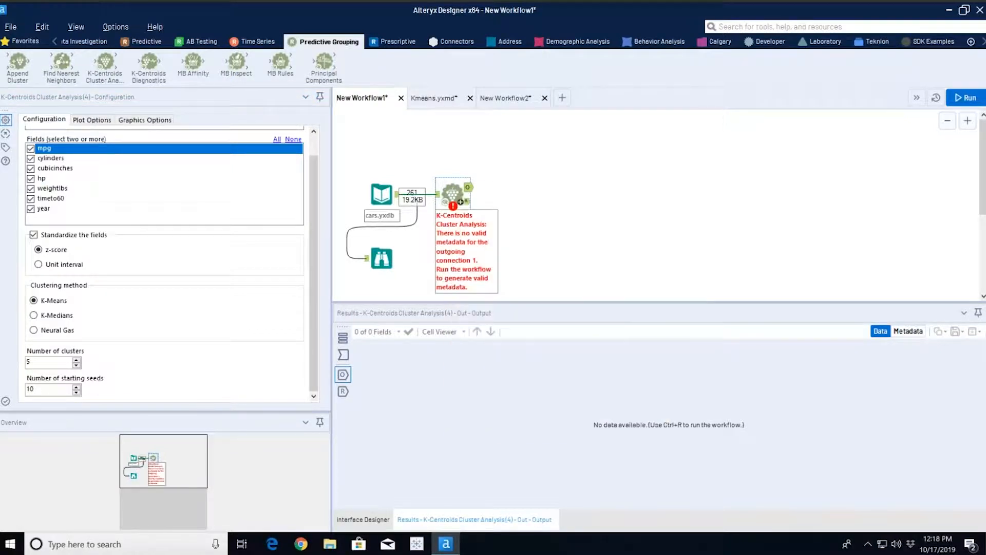
click(509, 376)
click(452, 194)
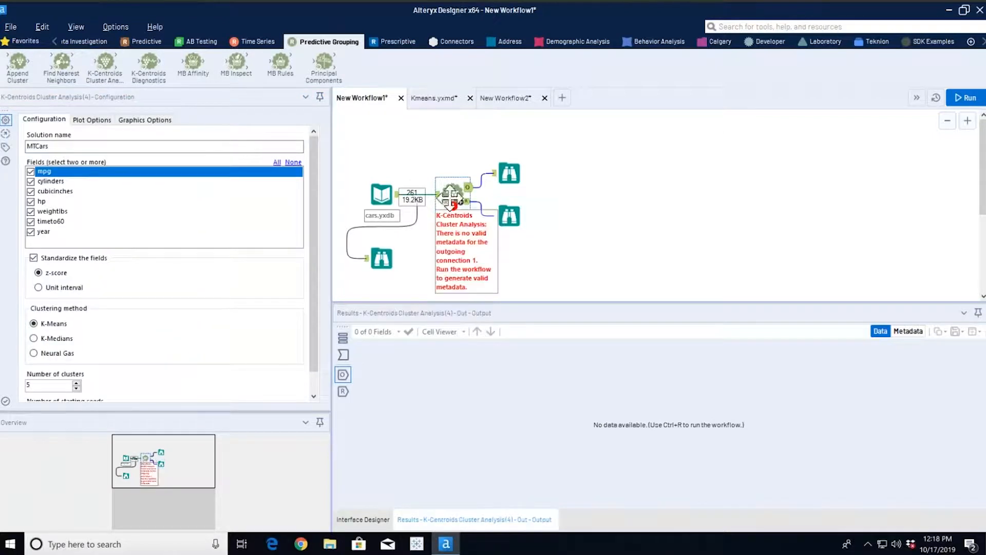
- Recheck the cluster analysis configuration and run the K-Means clustering workflow
click(382, 194)
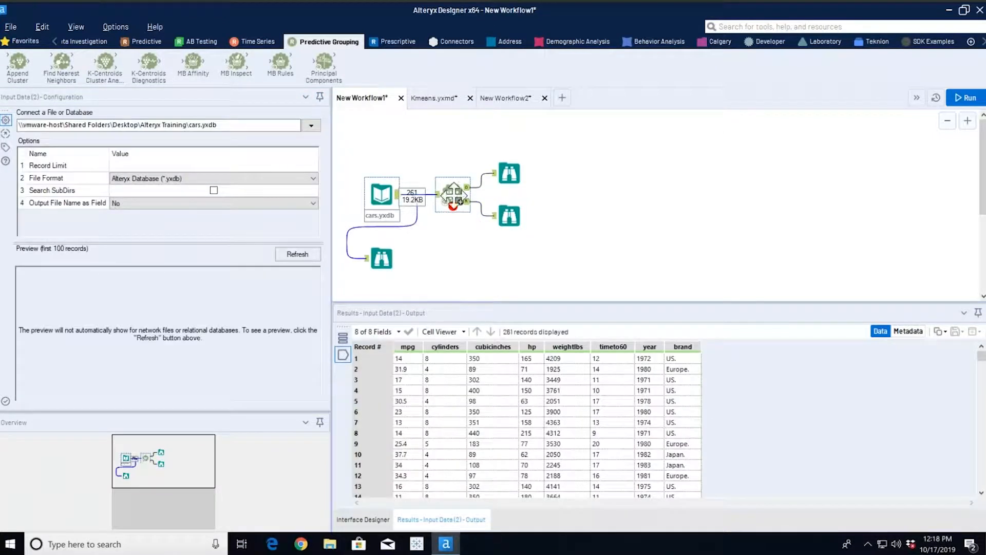
click(460, 202)
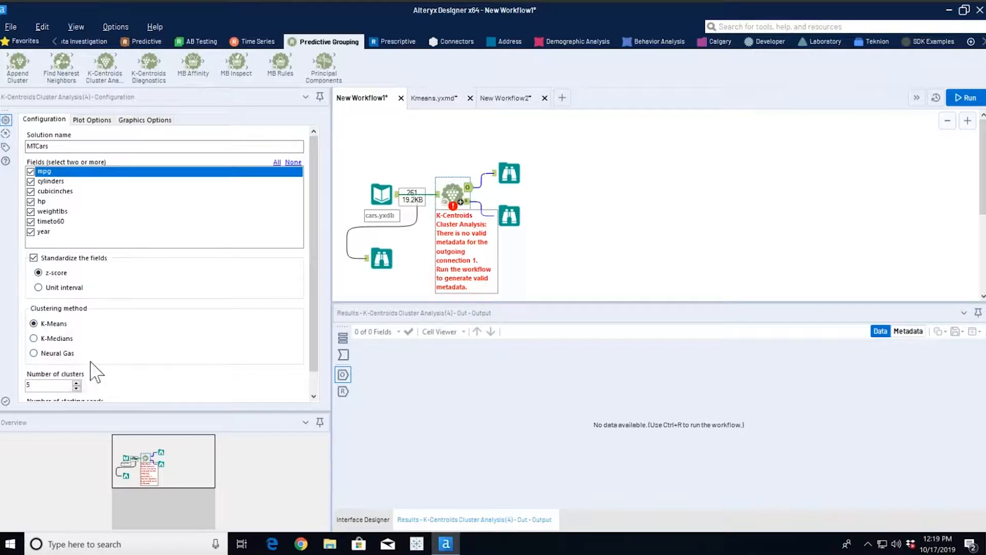
scroll(164, 360, down, 1)
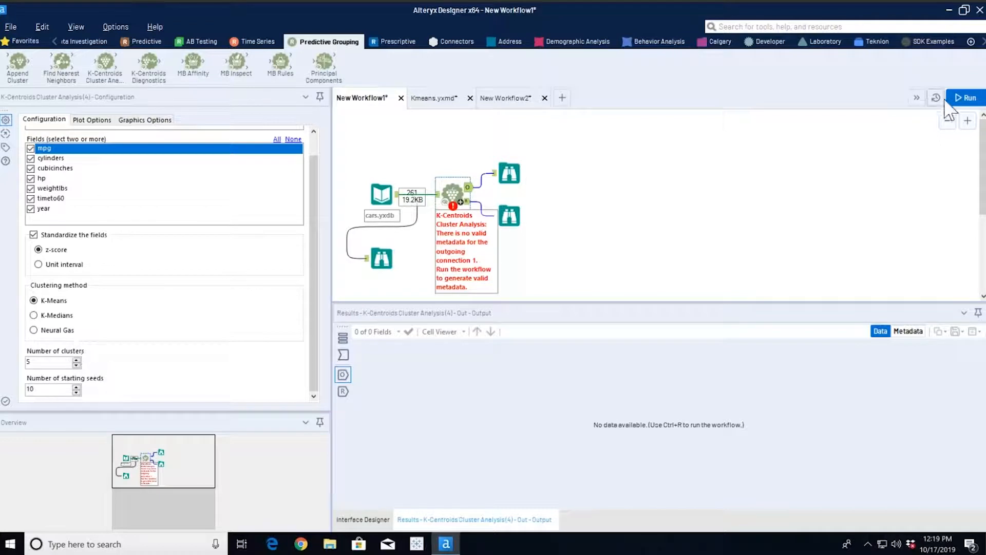
click(965, 98)
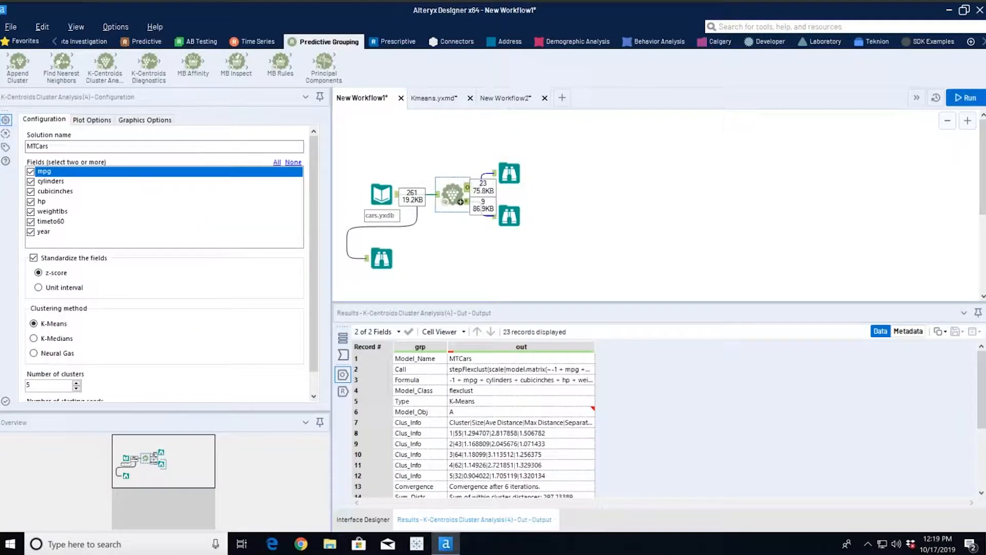
- Review the cluster model records in the upper output's Browse tool and open the K-Means summary report in the lower one
click(509, 173)
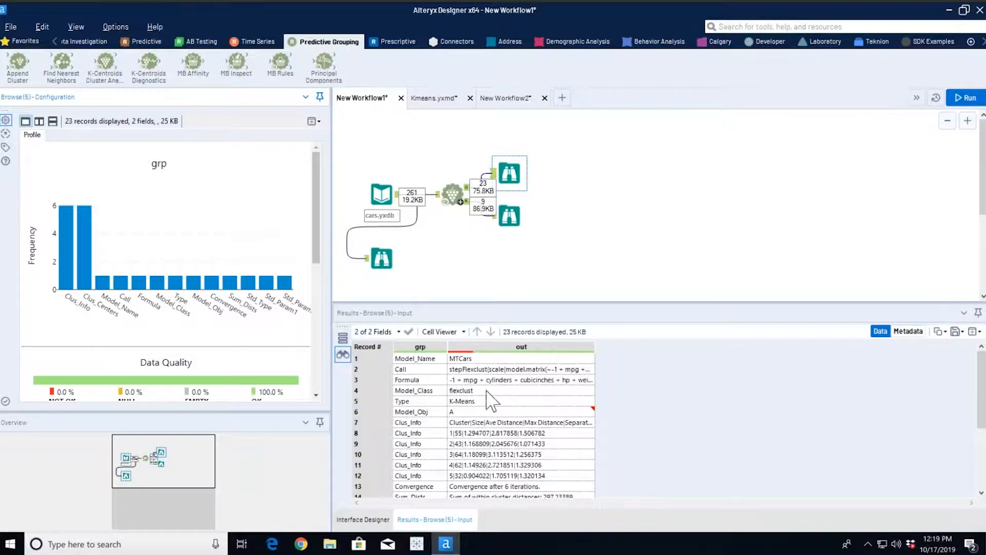
scroll(483, 411, down, 4)
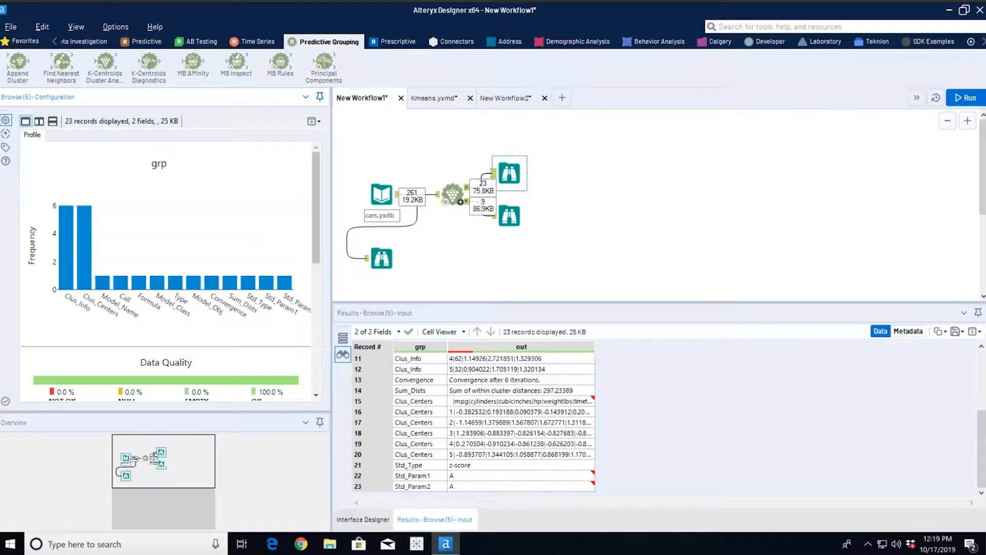
click(509, 214)
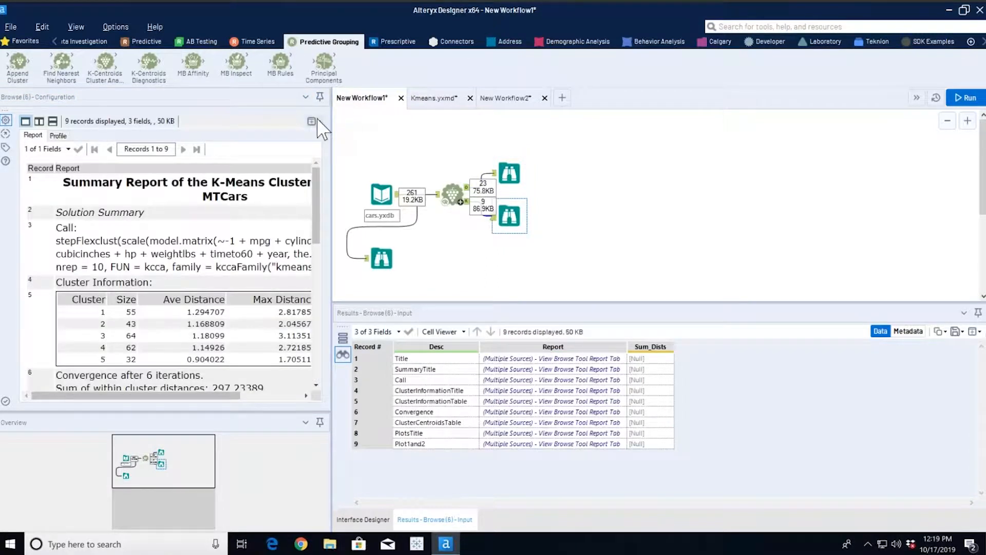
- Examine the K-Means summary report in its own window, covering cluster information, centroids and the principal components plot, and close it
click(318, 122)
click(308, 136)
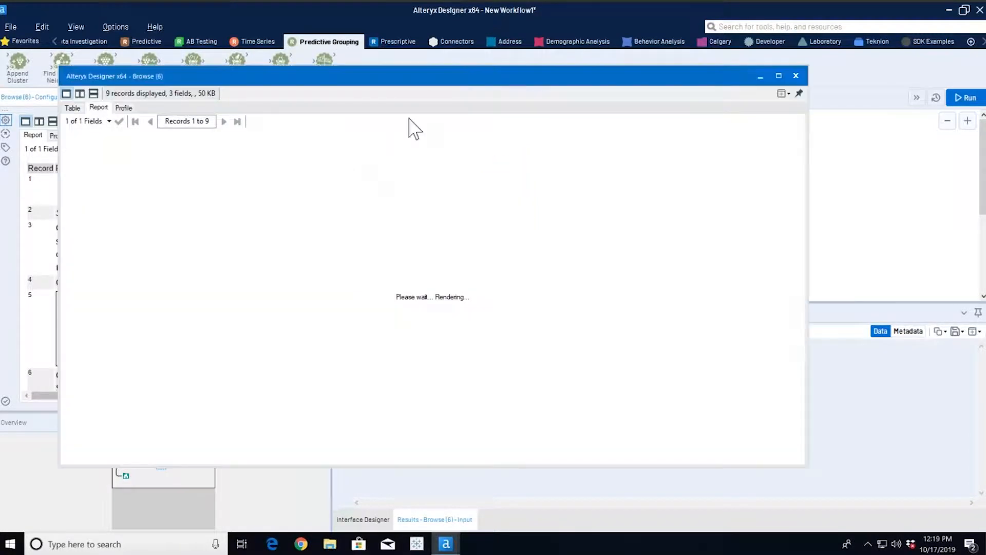
drag(444, 81, 531, 27)
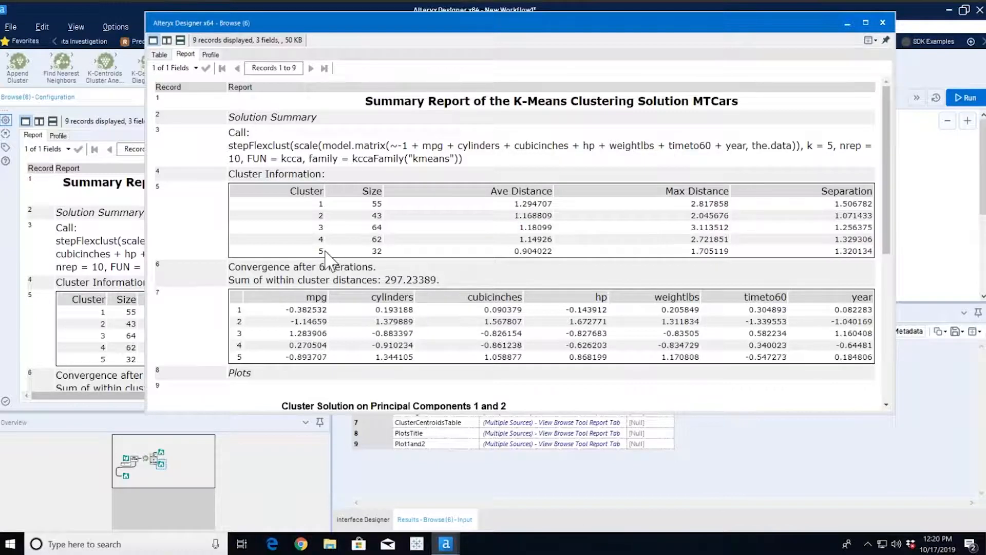
drag(315, 251, 857, 252)
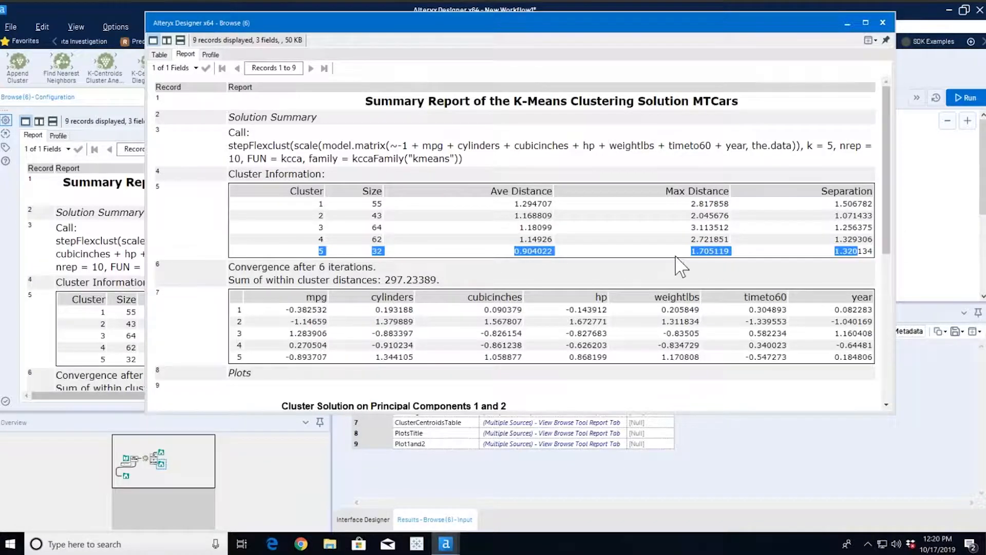
click(705, 253)
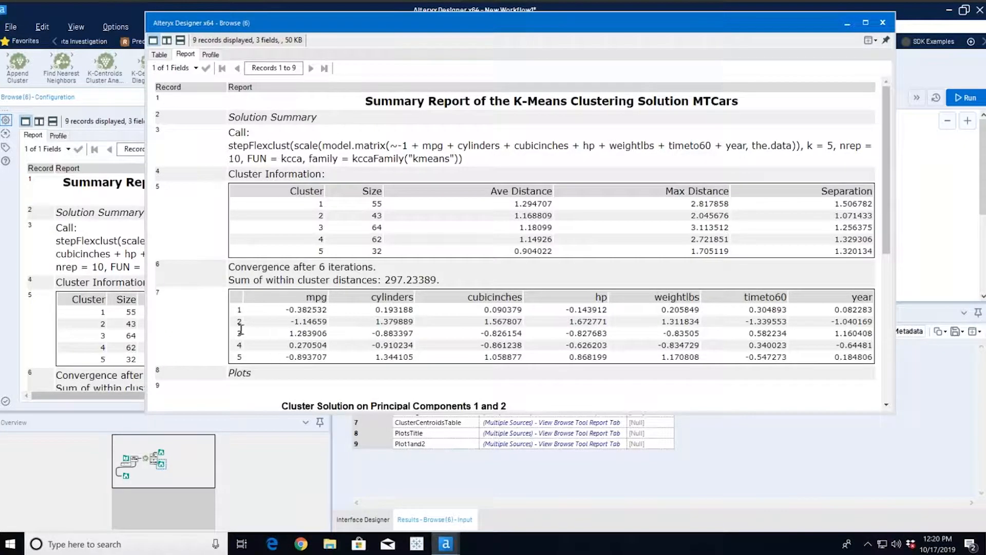
scroll(353, 345, down, 3)
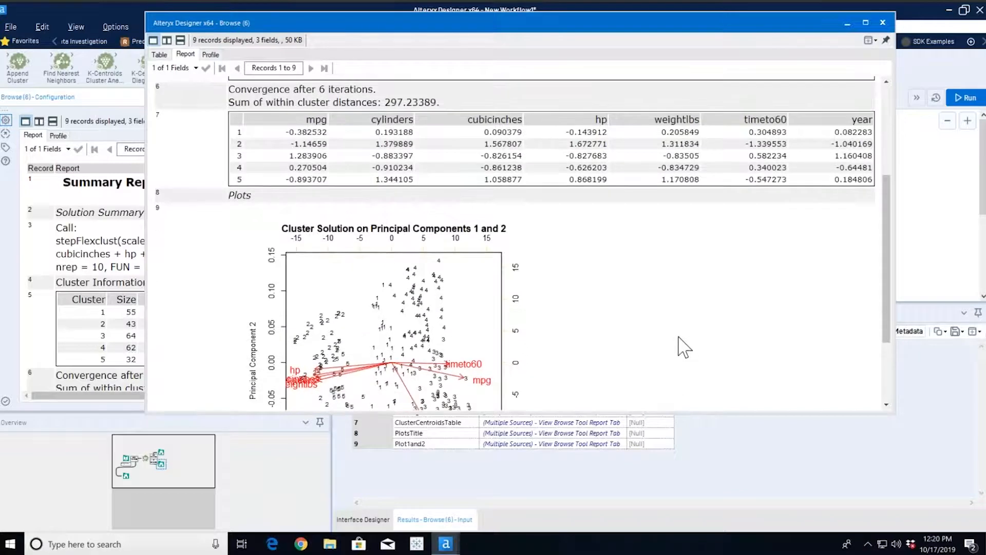
scroll(679, 348, down, 2)
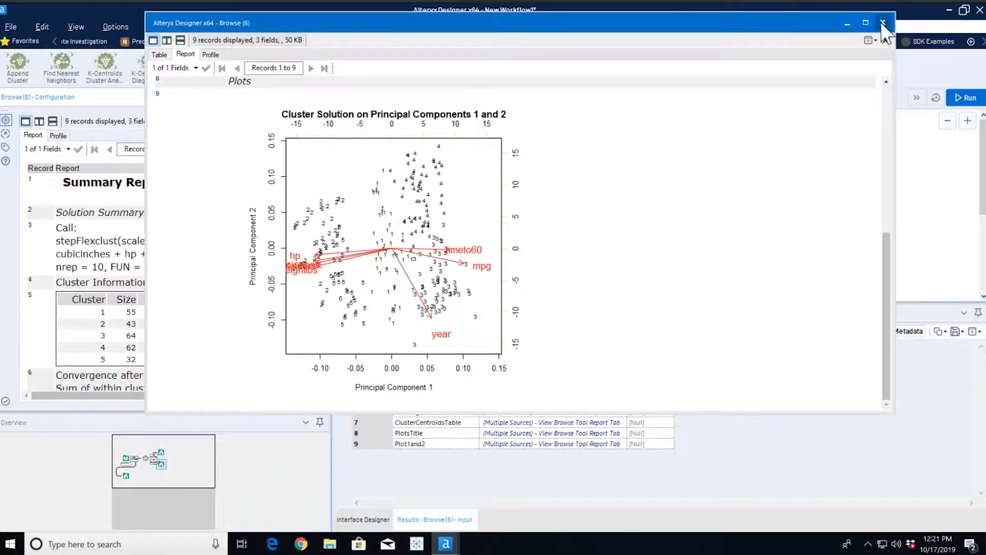
scroll(796, 214, up, 5)
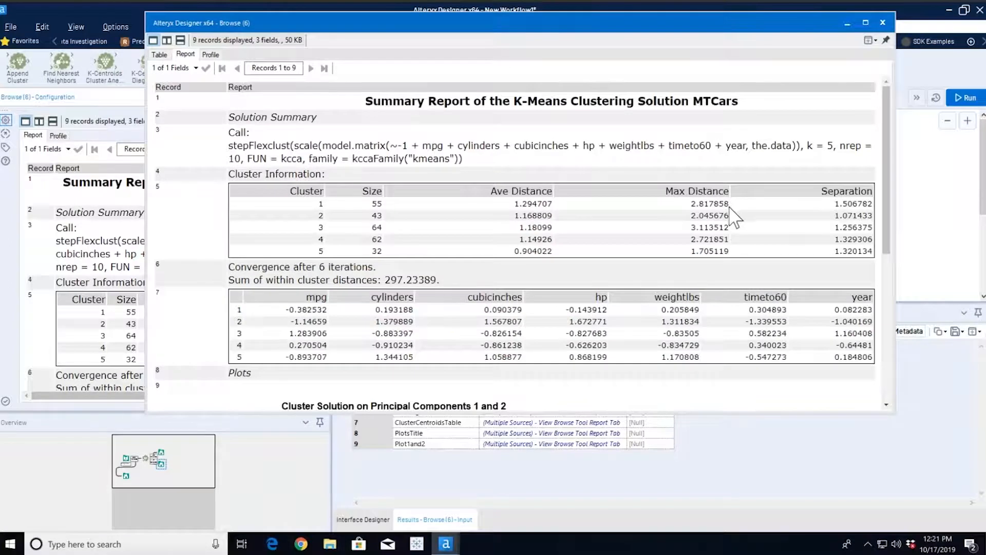
click(883, 22)
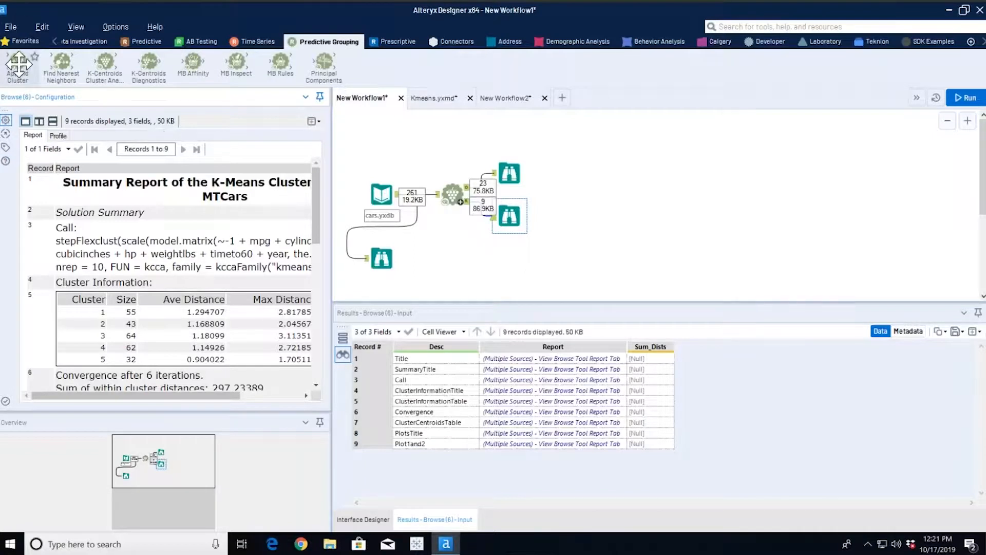
- Add an Append Cluster tool below the Browse tools and connect the cluster model output and the cars.yxdb data to its inputs
drag(18, 64, 515, 258)
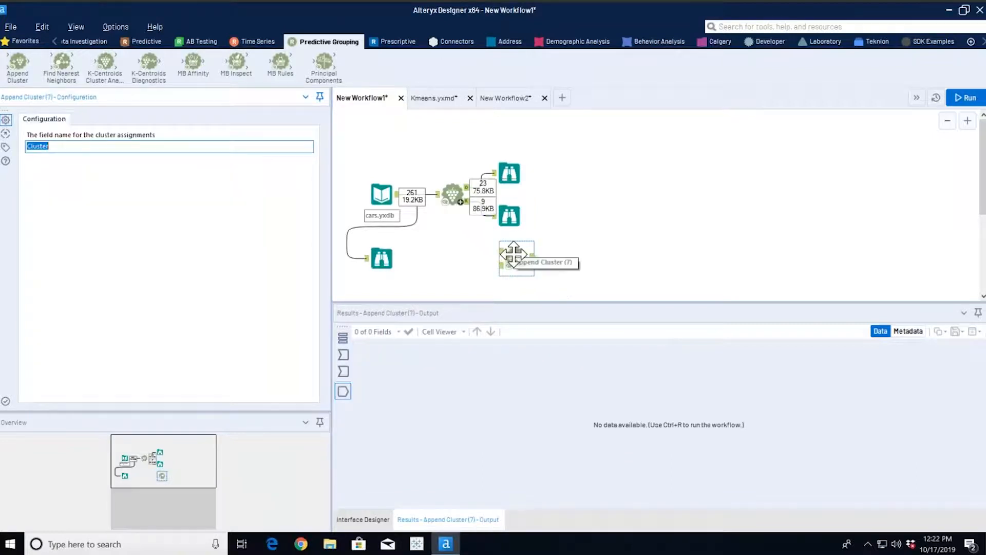
click(452, 195)
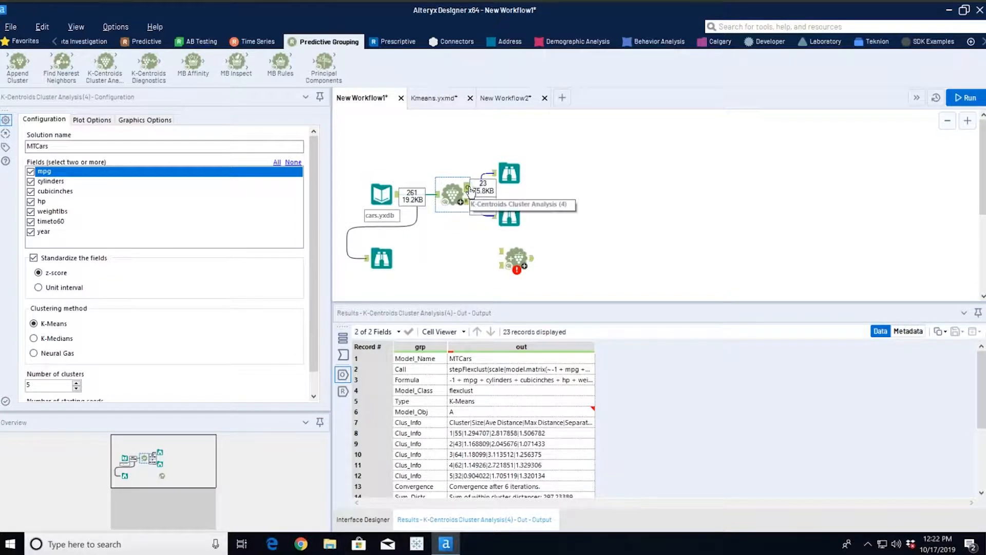
drag(471, 191, 508, 258)
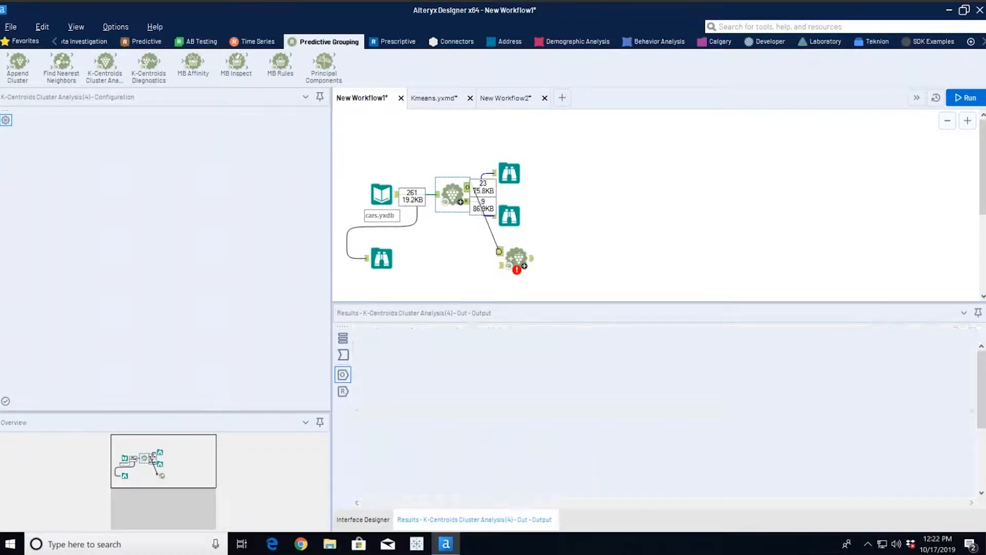
drag(401, 200, 499, 266)
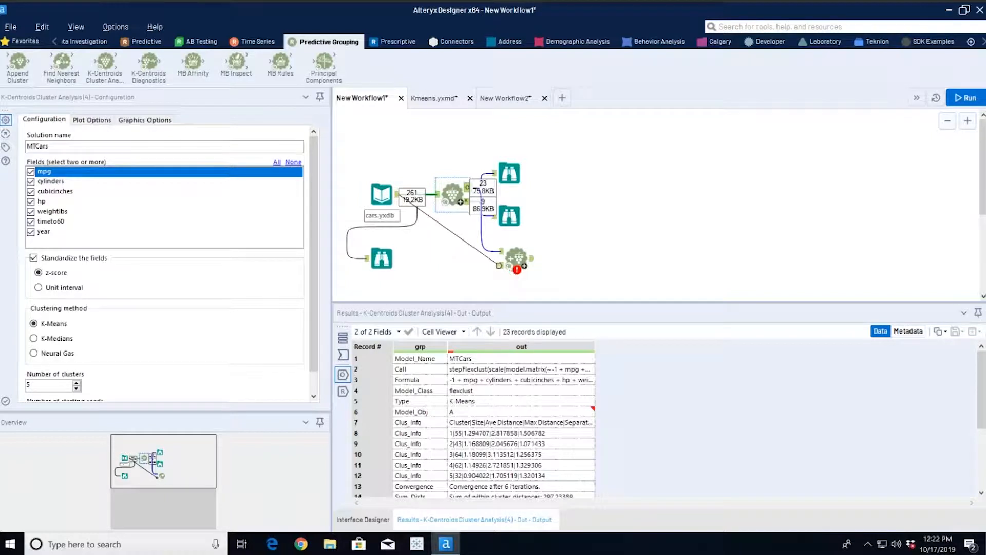
drag(499, 266, 499, 265)
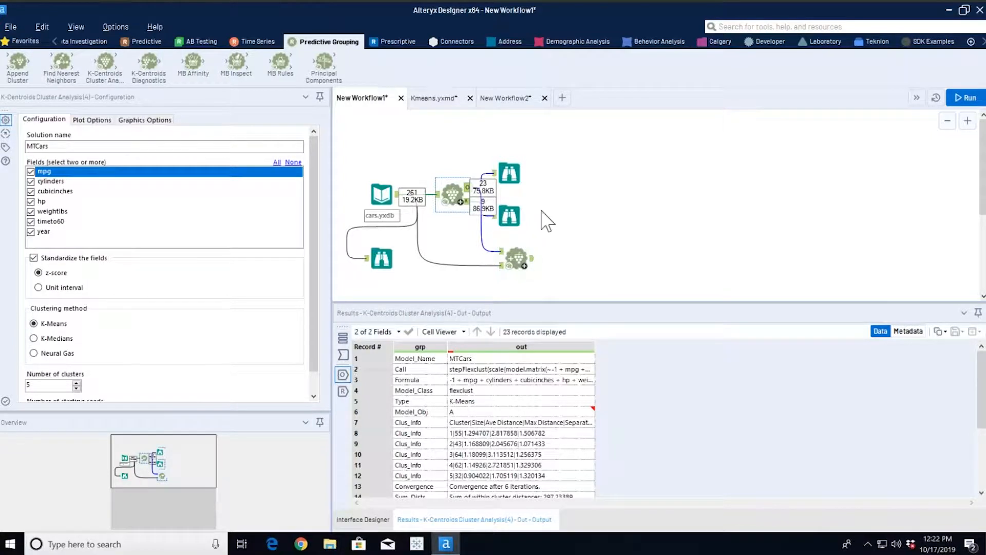
- Attach a Browse tool to the Append Cluster output and run the workflow
click(521, 263)
right_click(517, 258)
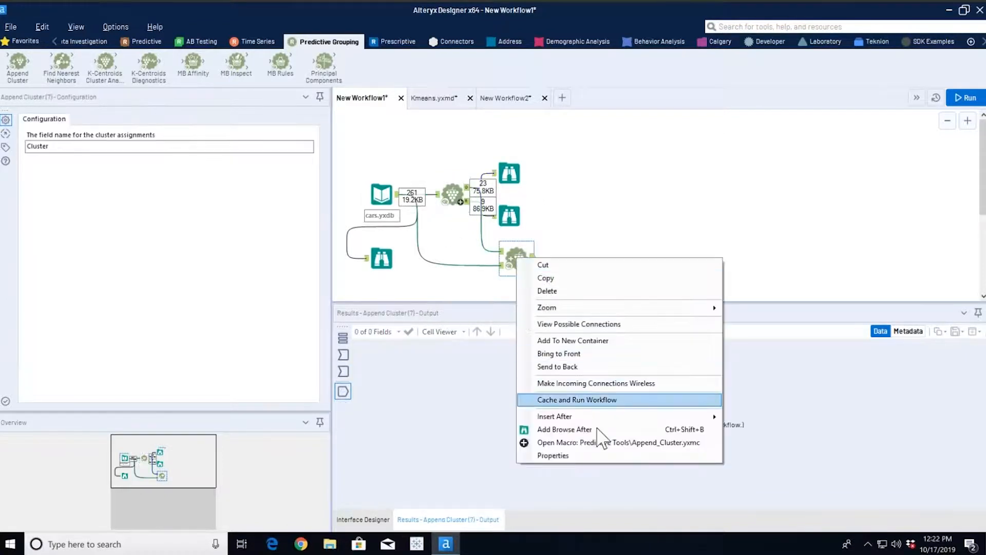
click(596, 432)
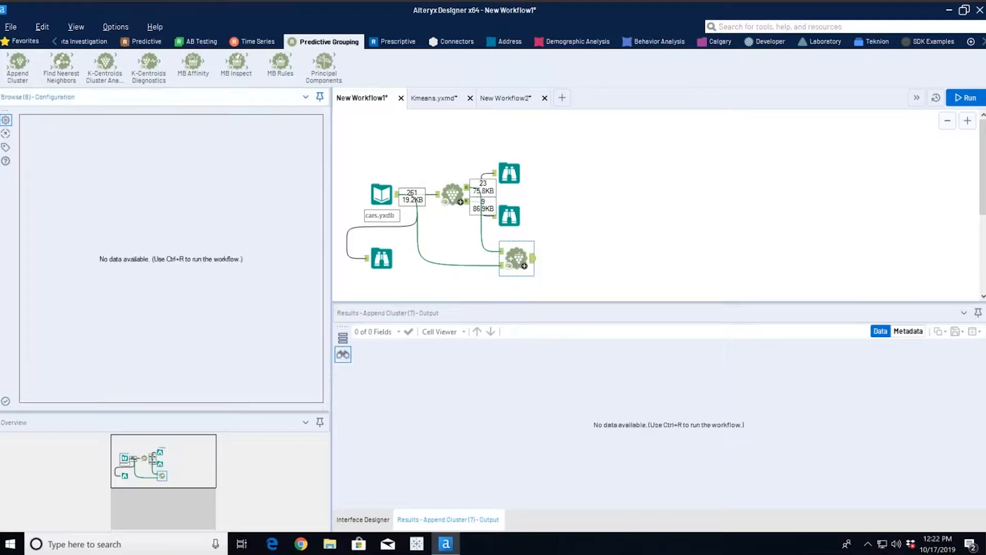
click(963, 99)
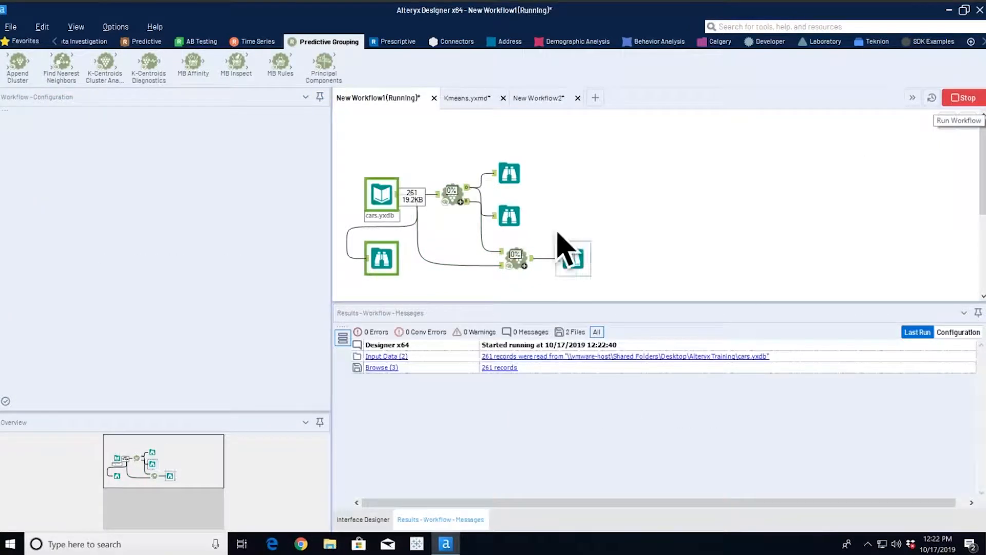
- Inspect the cluster assigned to each car record in the Append Cluster tool's Browse results
click(458, 191)
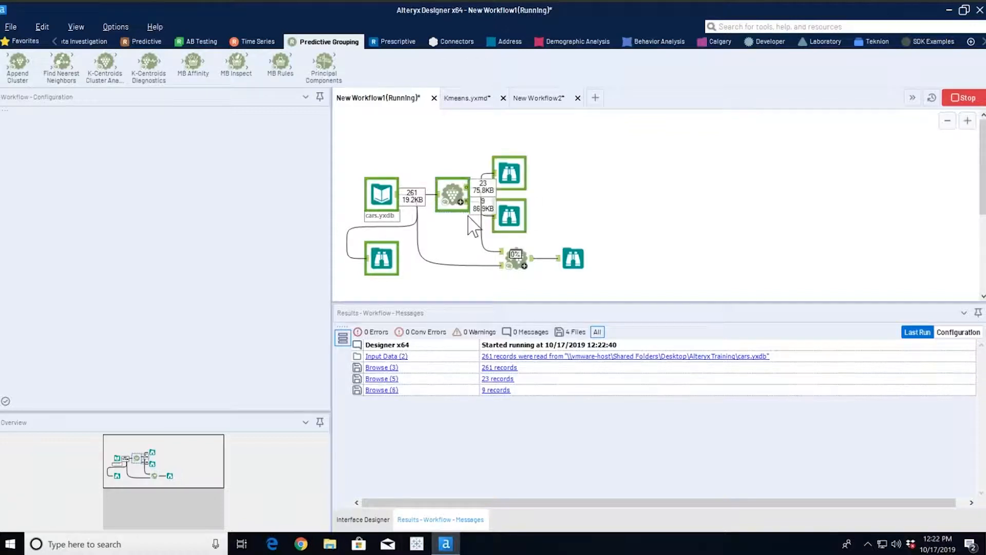
click(518, 261)
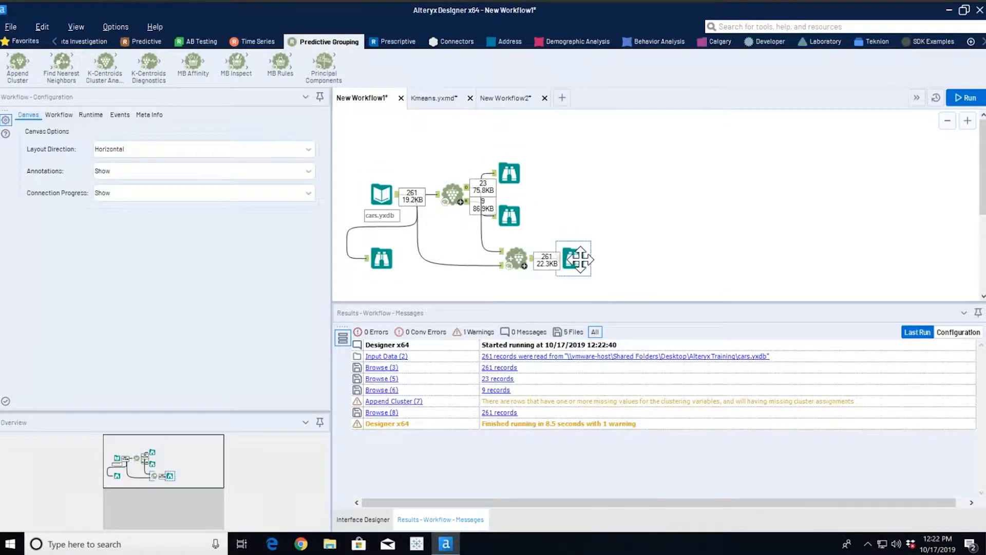
click(580, 260)
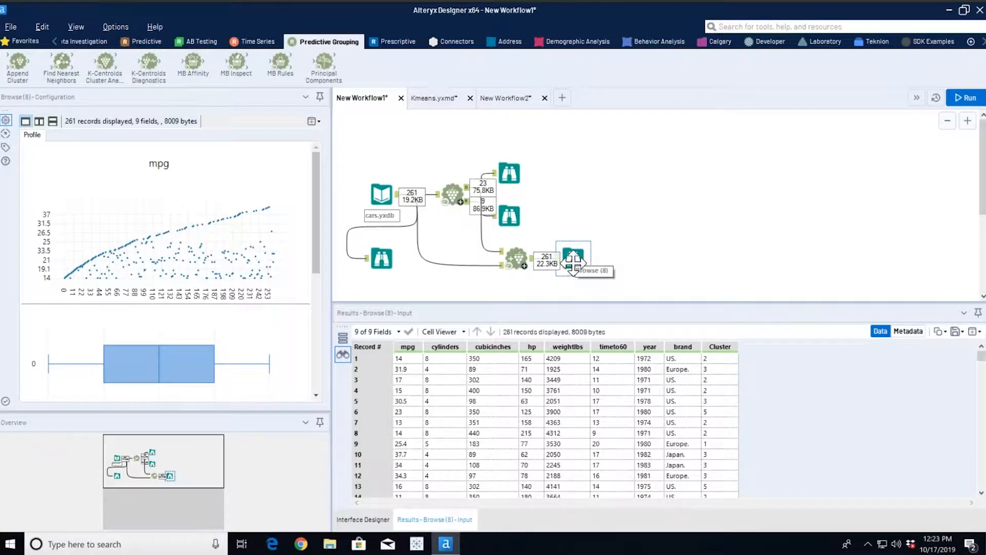
- Move the Append Cluster's Browse tool farther away to make room and connect a new Summarize tool to the Append Cluster output
drag(573, 264, 686, 264)
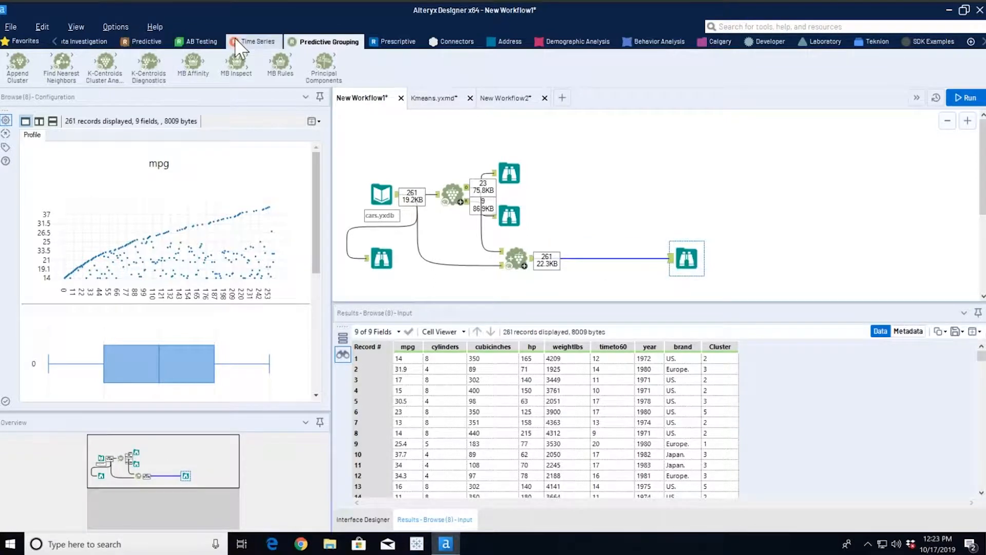
click(55, 41)
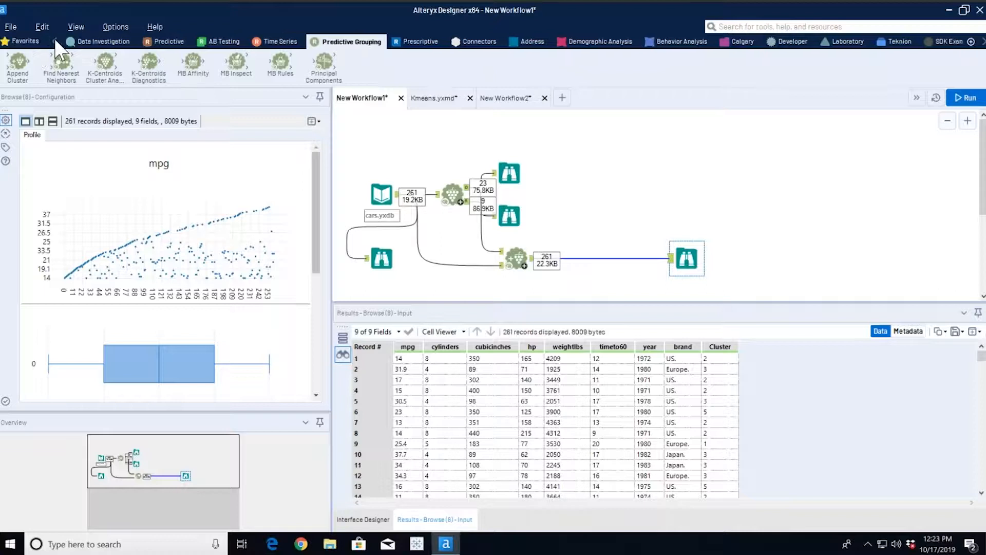
click(55, 41)
click(54, 41)
click(54, 41)
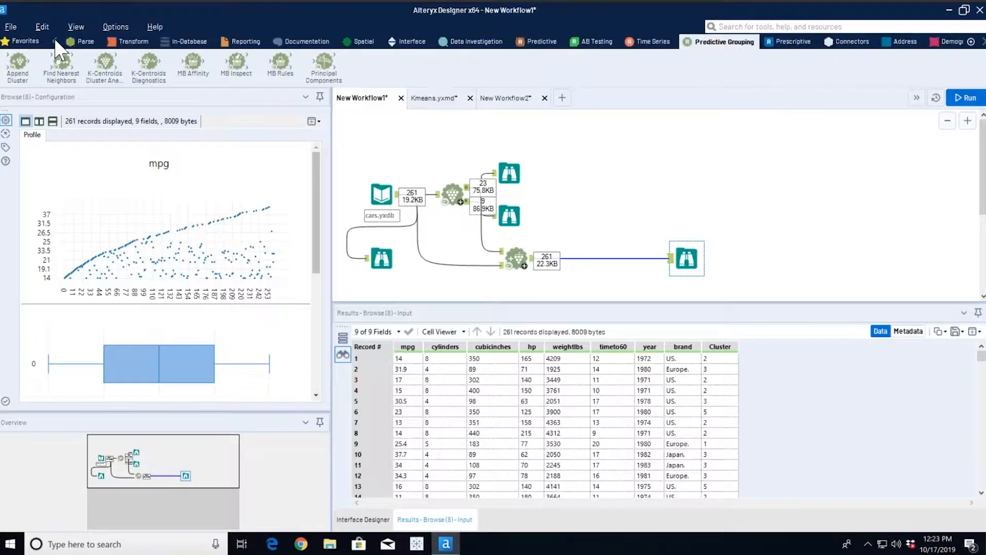
click(133, 41)
drag(193, 63, 595, 217)
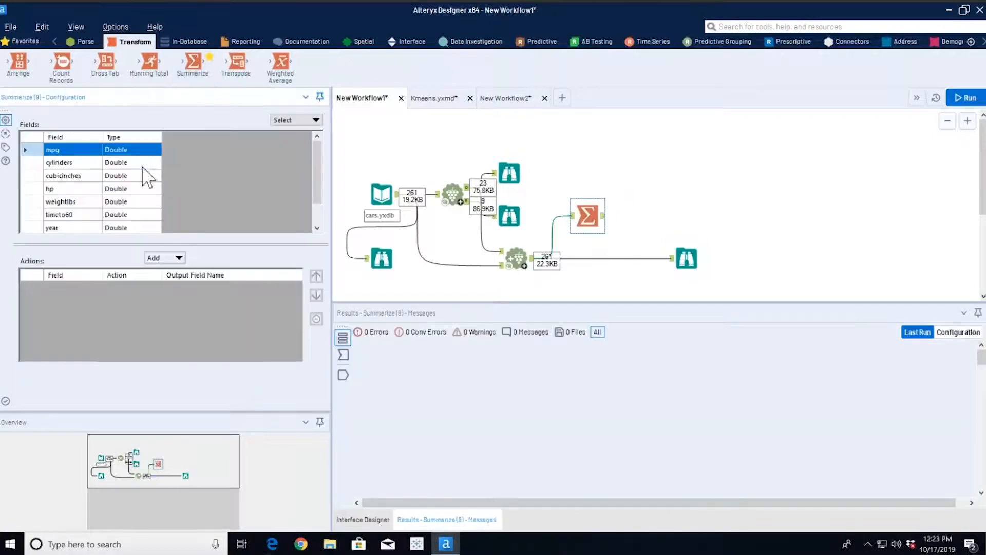
- Group the Summarize tool's output by the Cluster field
drag(315, 183, 314, 244)
click(83, 214)
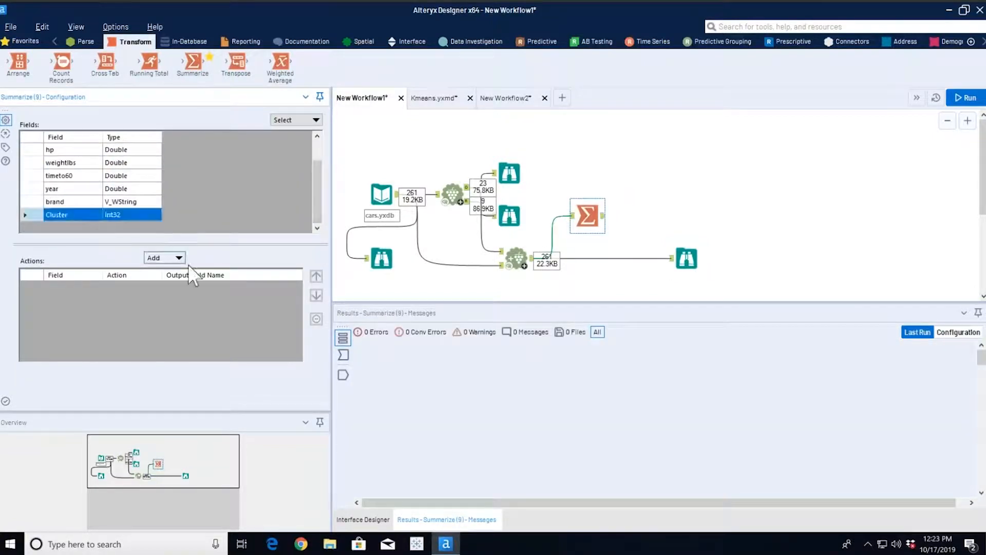
click(179, 258)
click(186, 273)
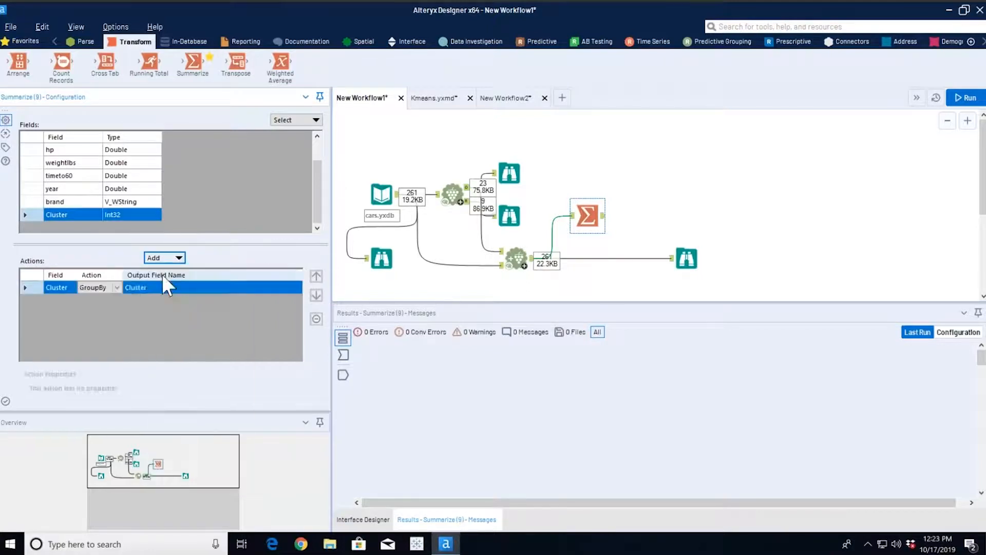
- Add the average of cylinders as a Summarize action, output as Avg_cylinders
drag(314, 200, 319, 152)
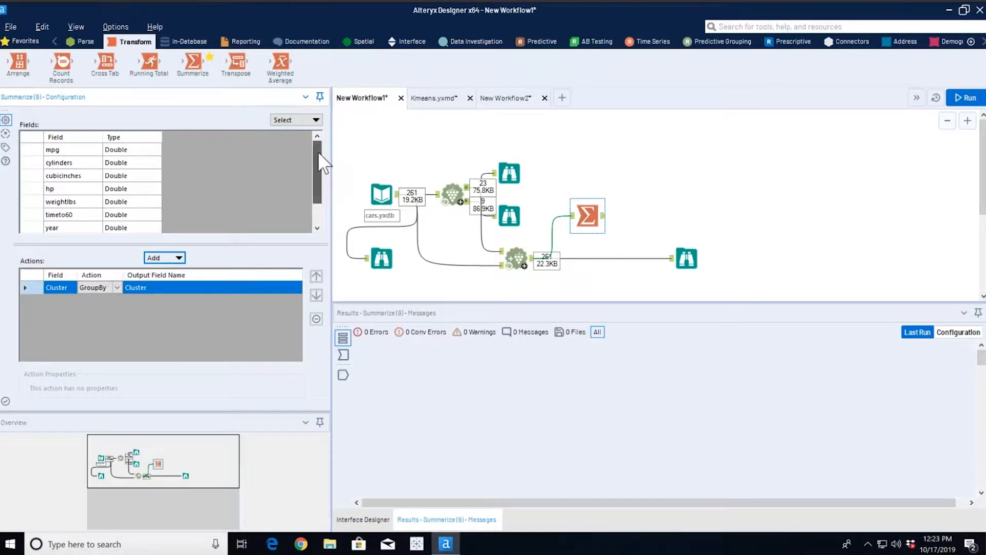
click(68, 163)
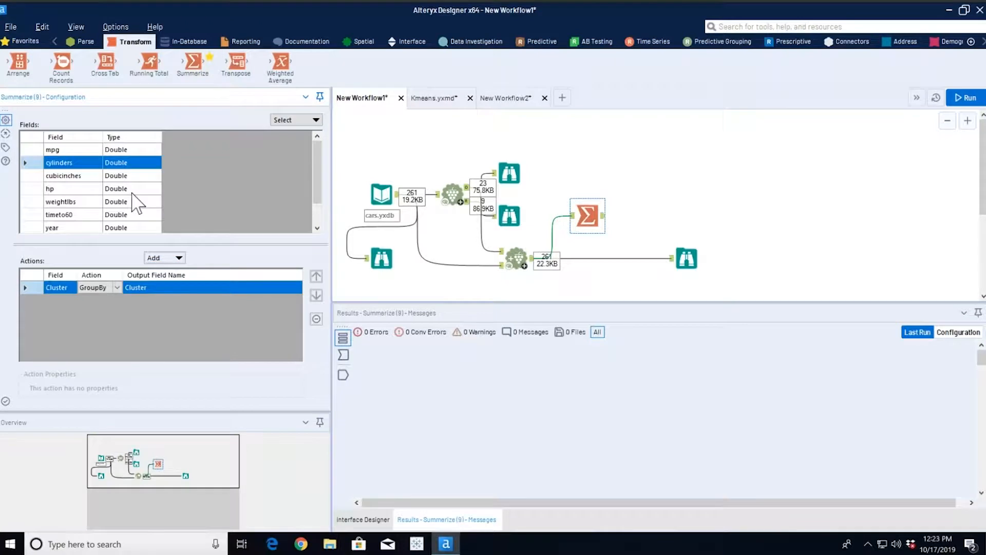
click(179, 259)
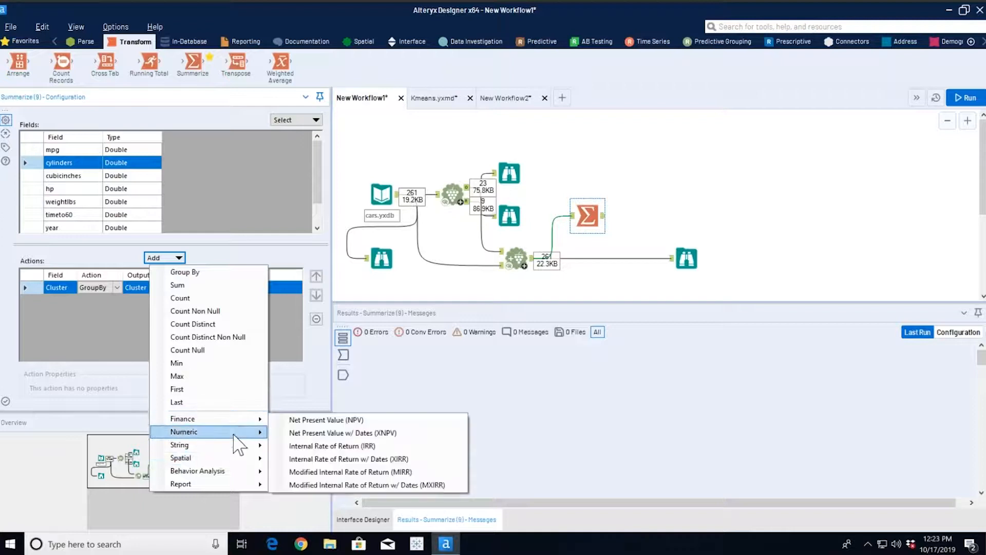
mouse_move(241, 433)
click(335, 381)
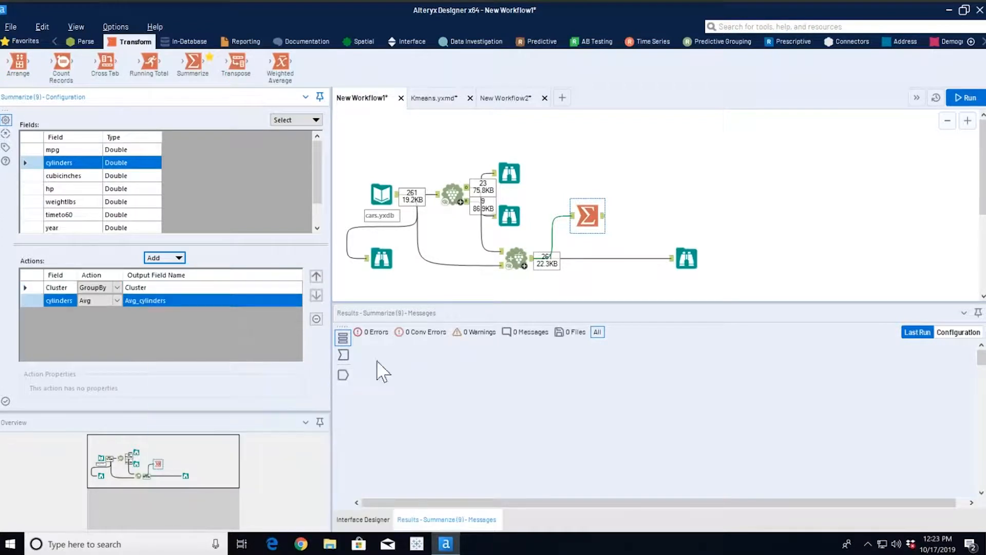
- Run the workflow with a Browse tool attached to the Summarize output and review the average cylinders per cluster
right_click(589, 214)
click(637, 385)
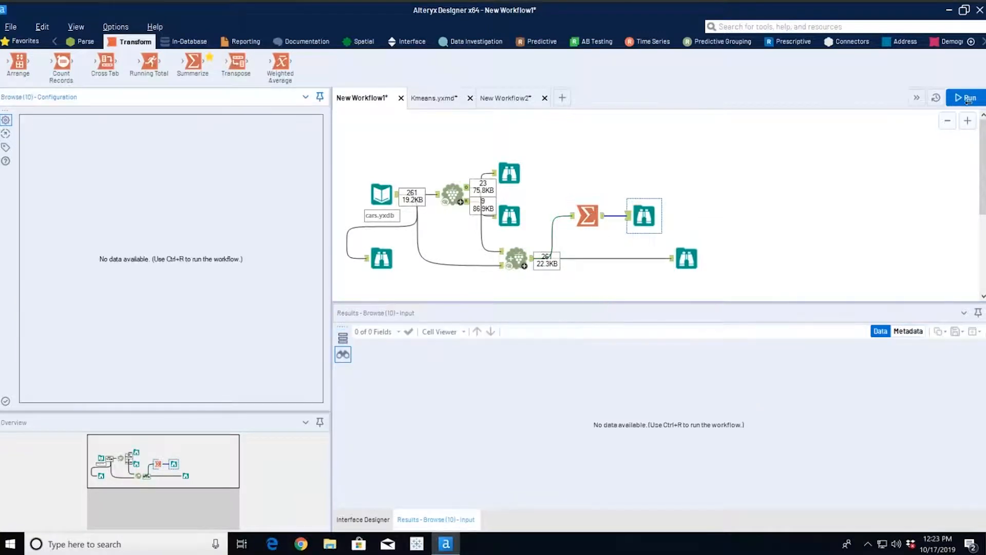
click(965, 98)
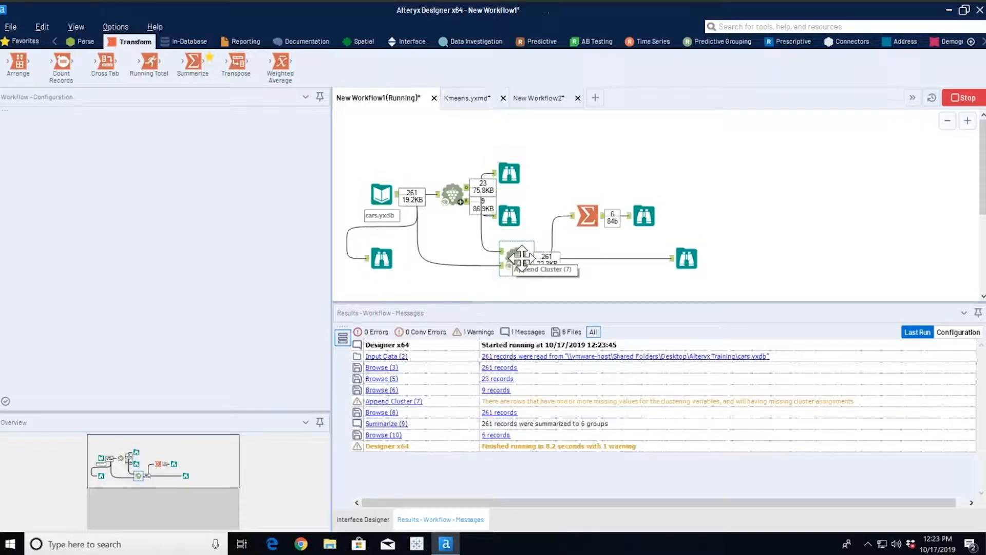
click(646, 218)
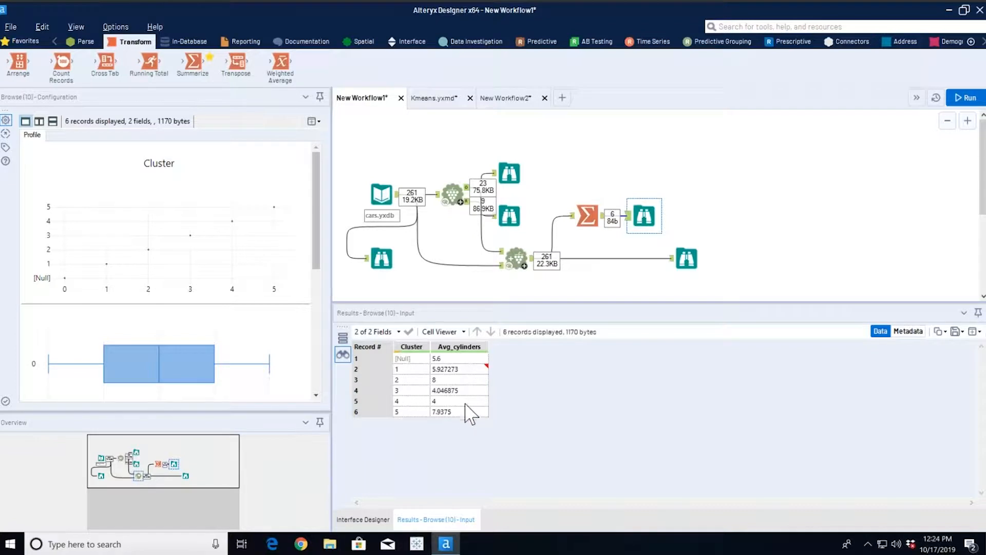
- Add the average of mpg to the Summarize tool's actions
click(587, 216)
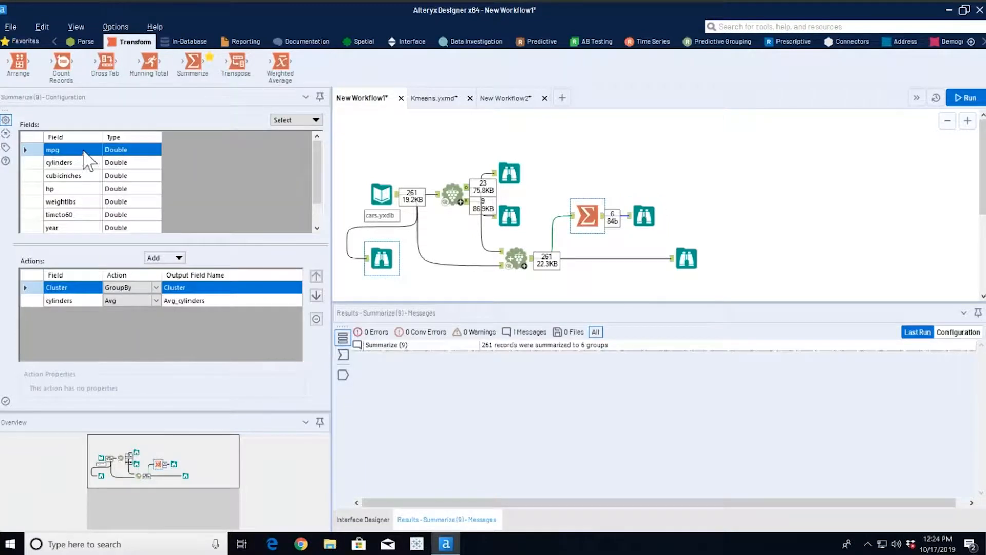
click(178, 258)
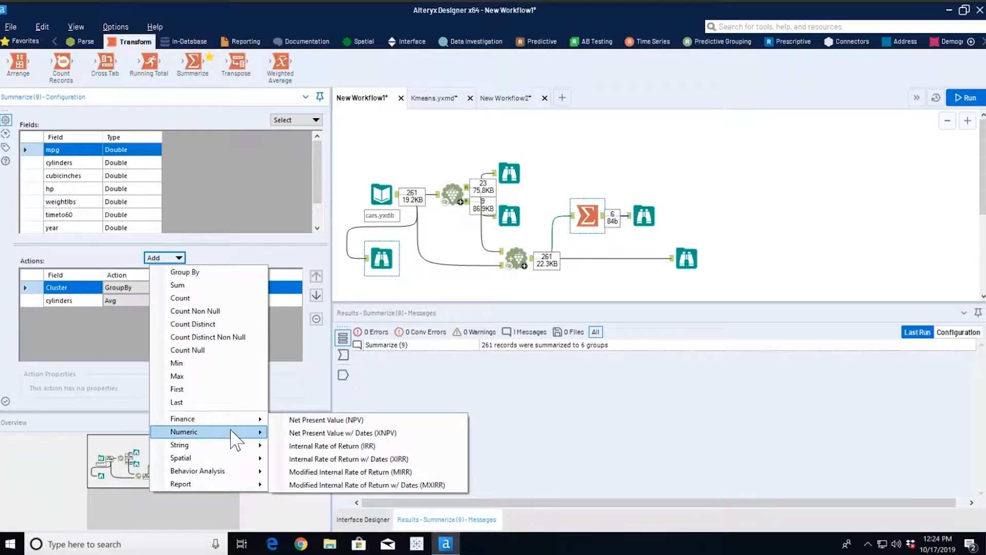
mouse_move(221, 432)
click(307, 381)
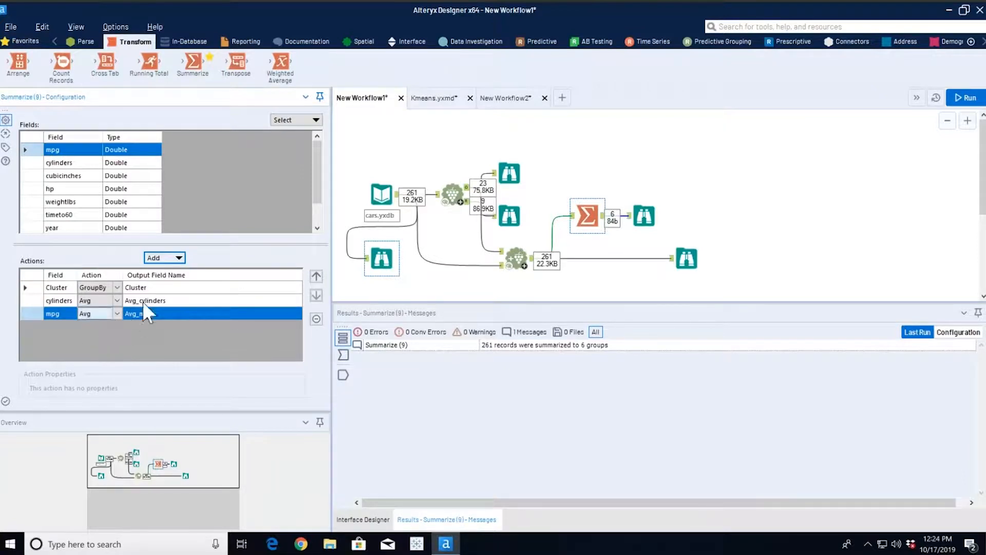
- Run the workflow and review the average cylinders and average mpg per cluster in the Summarize tool's Browse
click(966, 97)
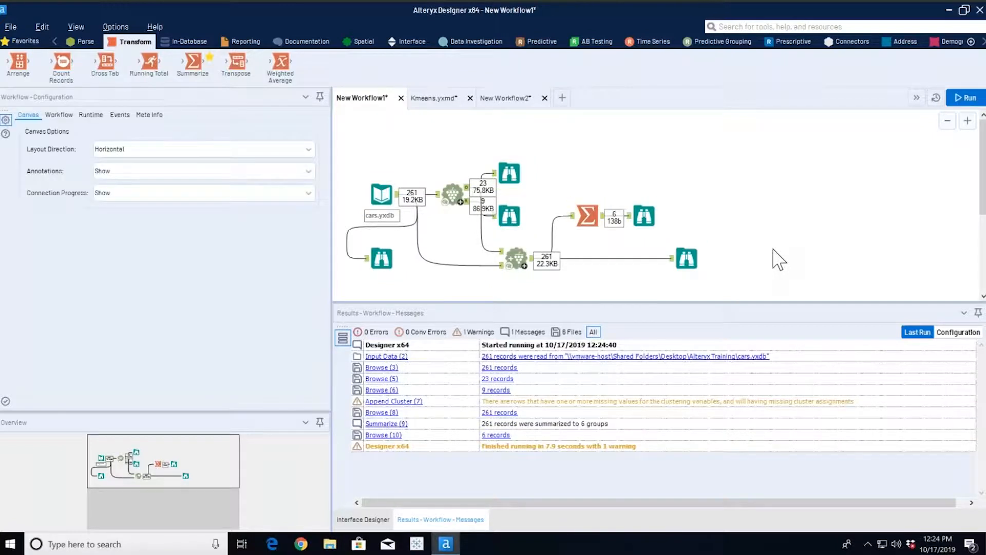
click(644, 219)
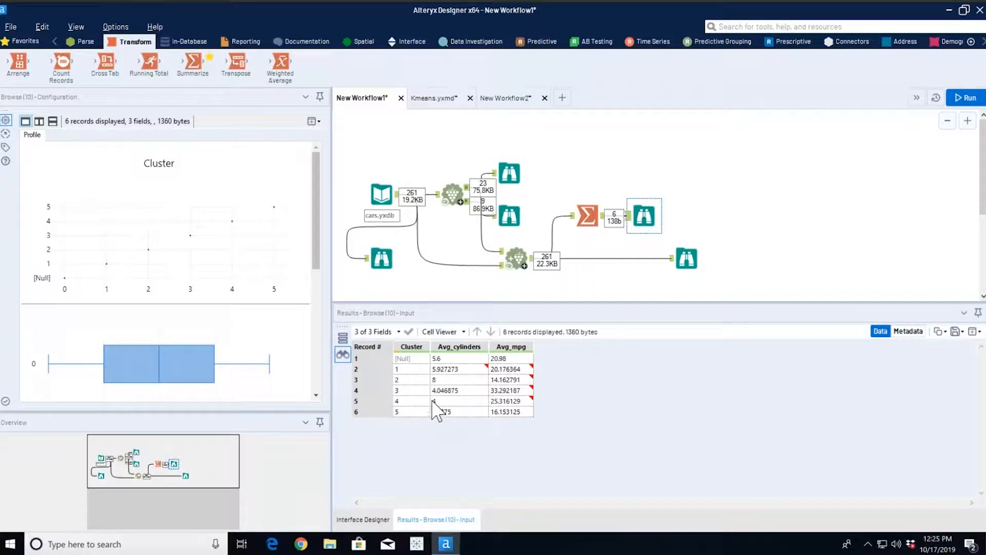
mouse_move(502, 409)
- Review the K-Centroids settings, the appended cluster assignments and the Summarize output in sequence
click(454, 195)
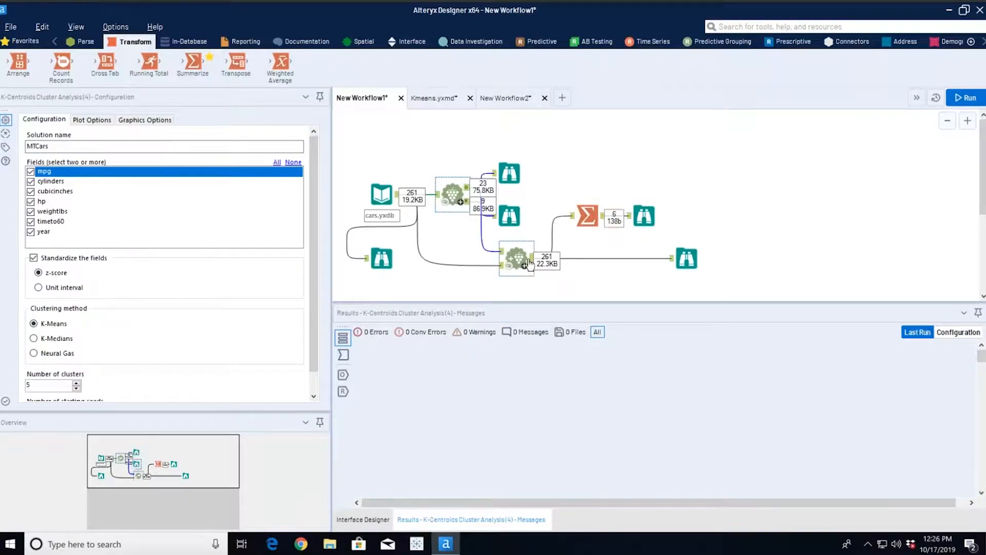
click(687, 258)
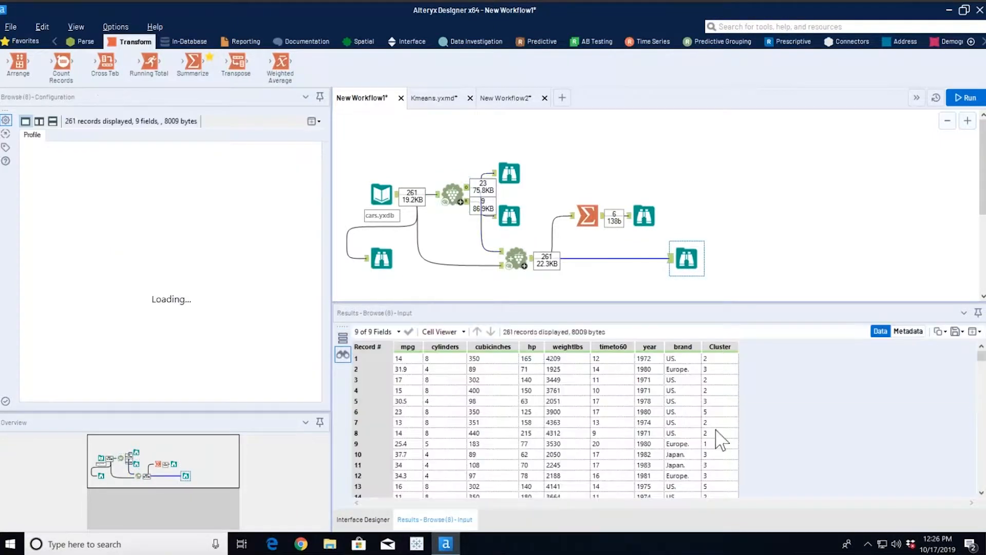
click(586, 214)
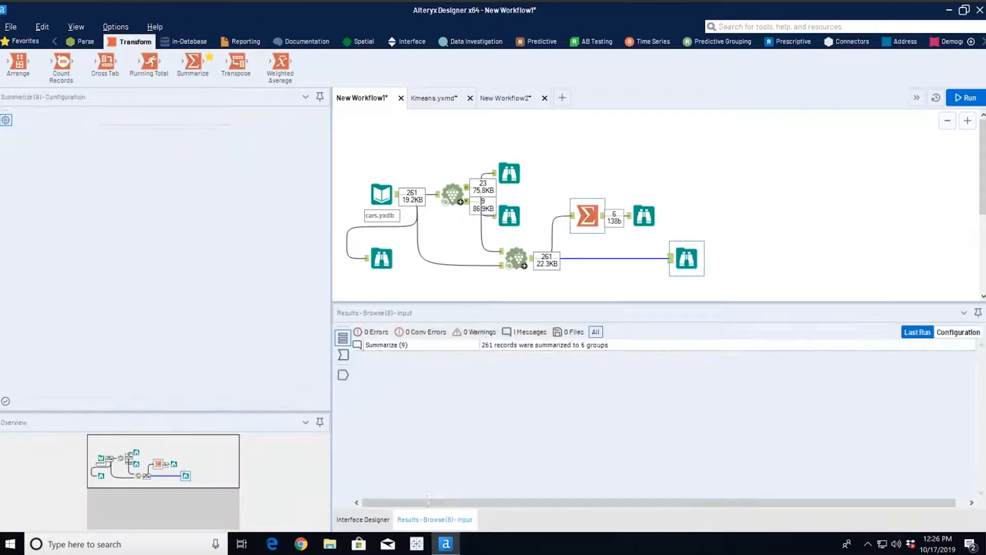
click(644, 216)
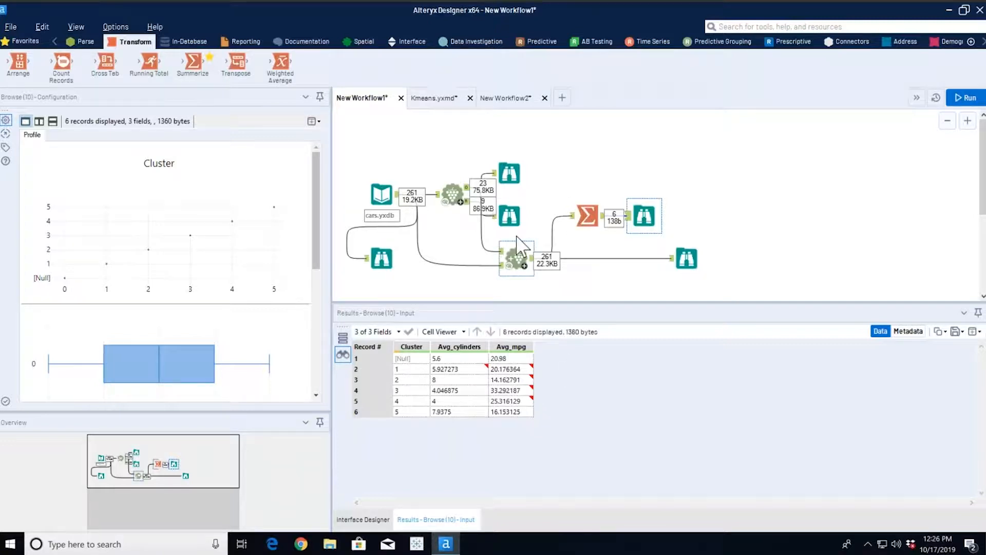
- Delete the Append Cluster tool and the Summarize and Browse tools that follow it
drag(554, 192, 762, 293)
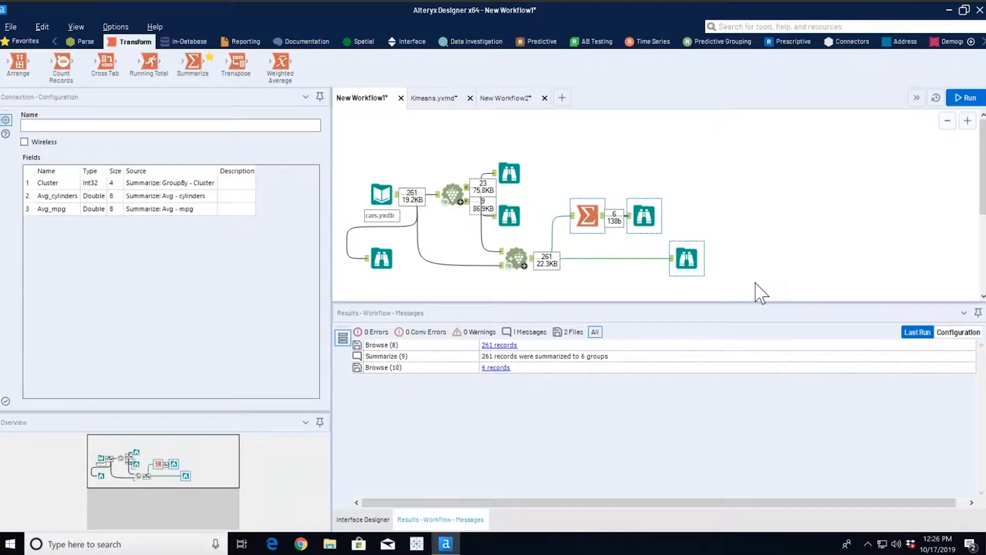
right_click(688, 257)
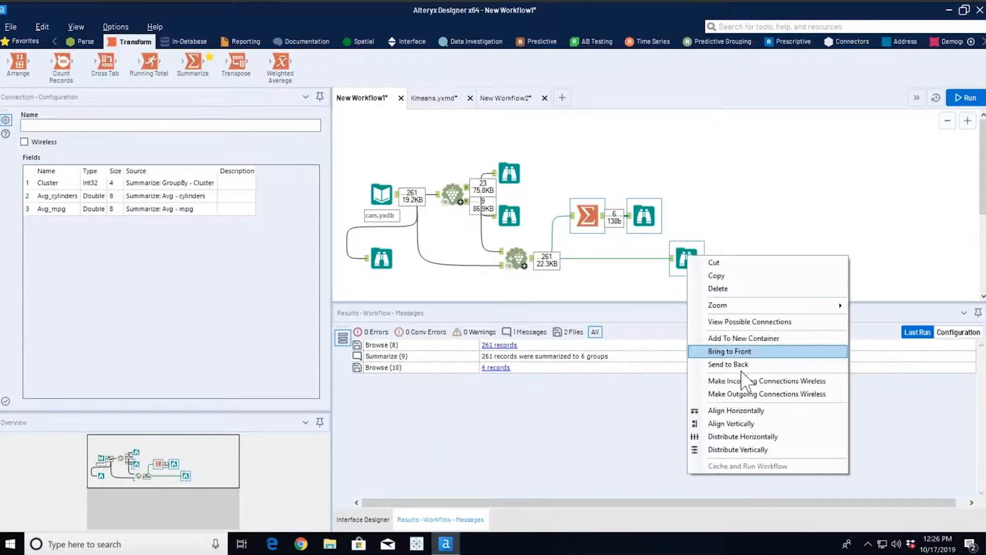
click(738, 288)
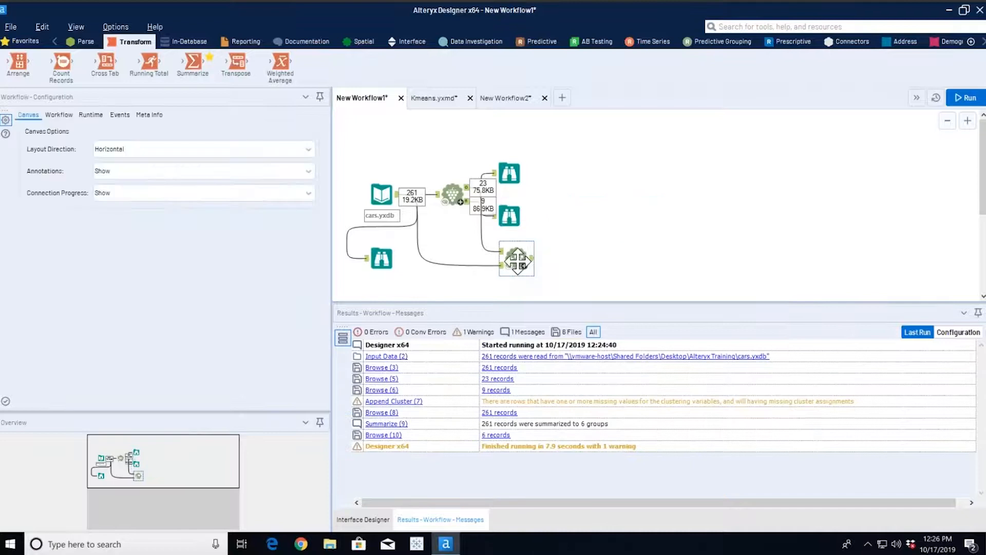
right_click(517, 261)
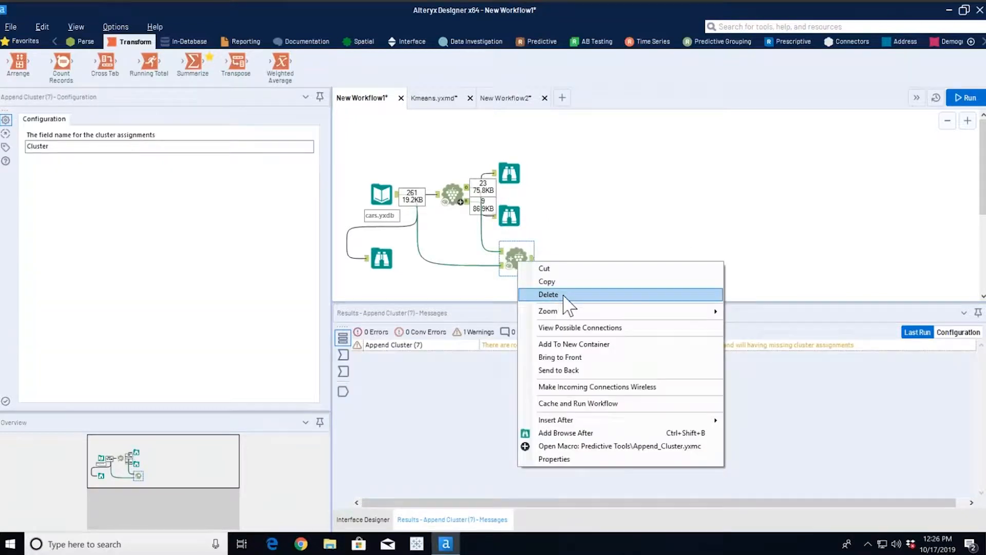
click(566, 295)
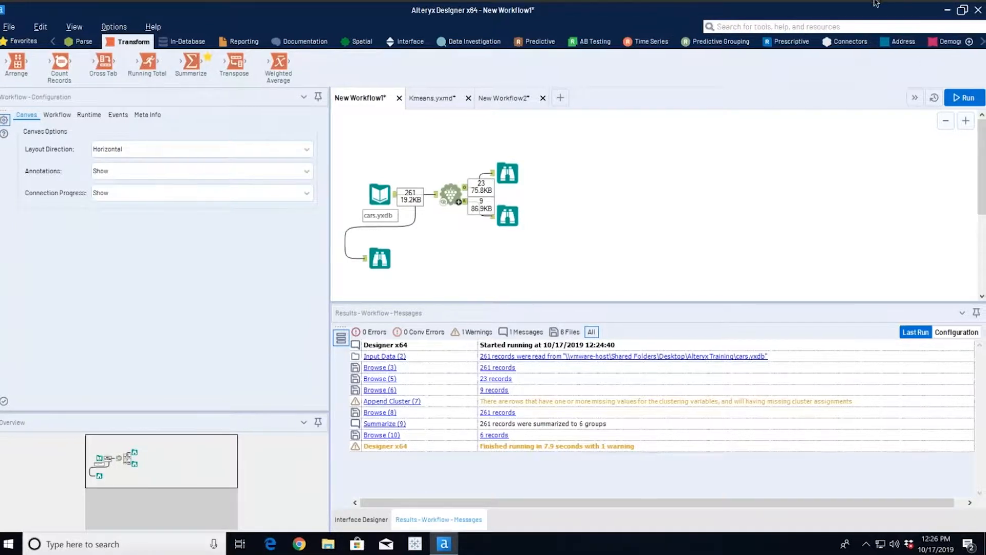
- Add the Teknion Kmeans Cluster Select macro to the canvas beyond the K-Centroids Browse tools
click(966, 44)
click(953, 44)
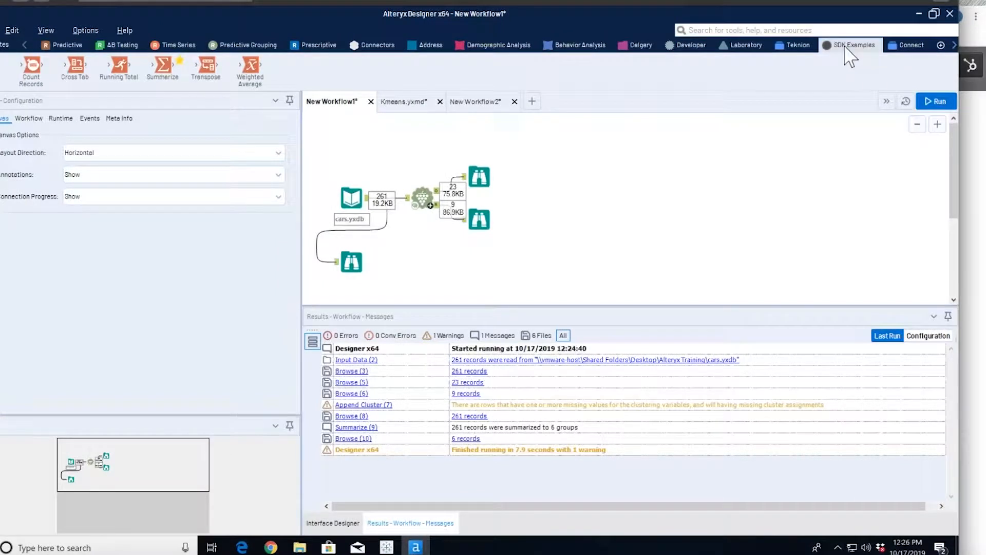
click(798, 45)
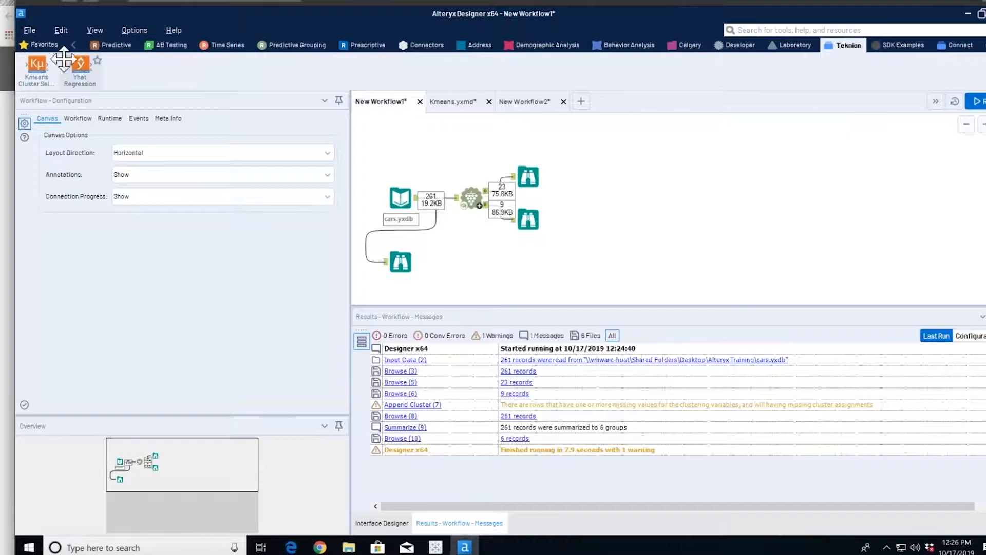
drag(37, 65, 643, 206)
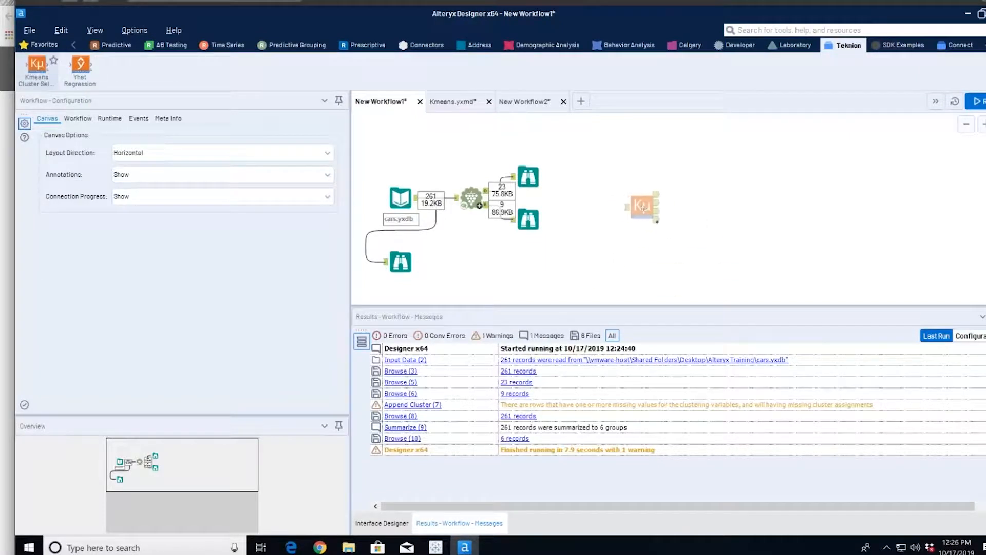
- Connect the cars.yxdb input to Kmeans Cluster Select and add Browse tools to all of its outputs
drag(419, 202, 624, 207)
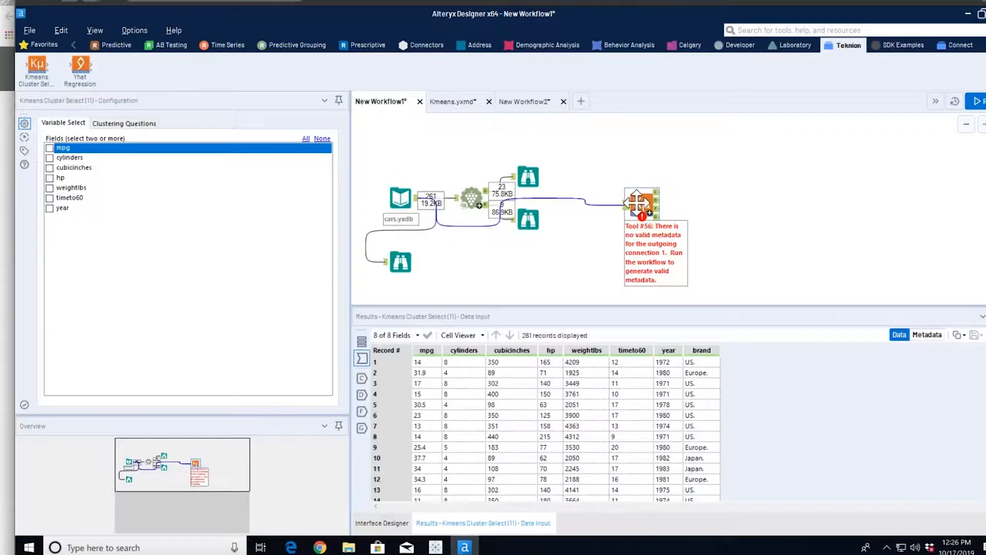
right_click(634, 201)
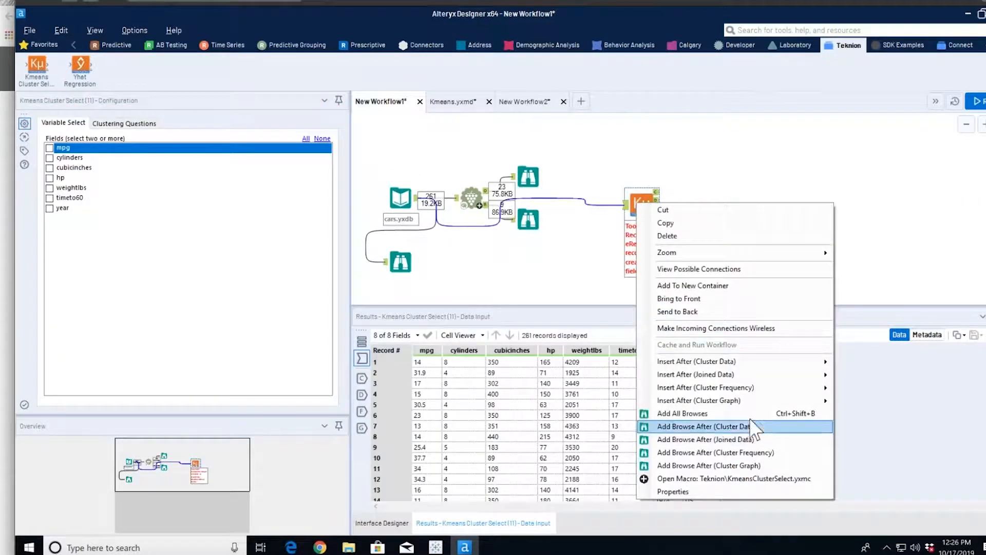
click(679, 410)
- Select all fields as Kmeans Cluster Select variables and set the maximum number of clusters to 6
click(641, 203)
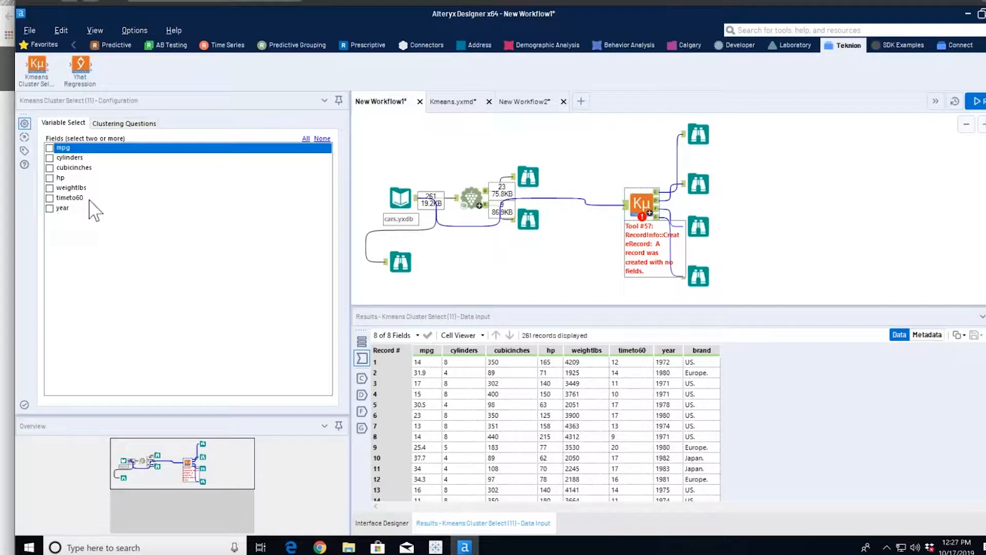
click(305, 138)
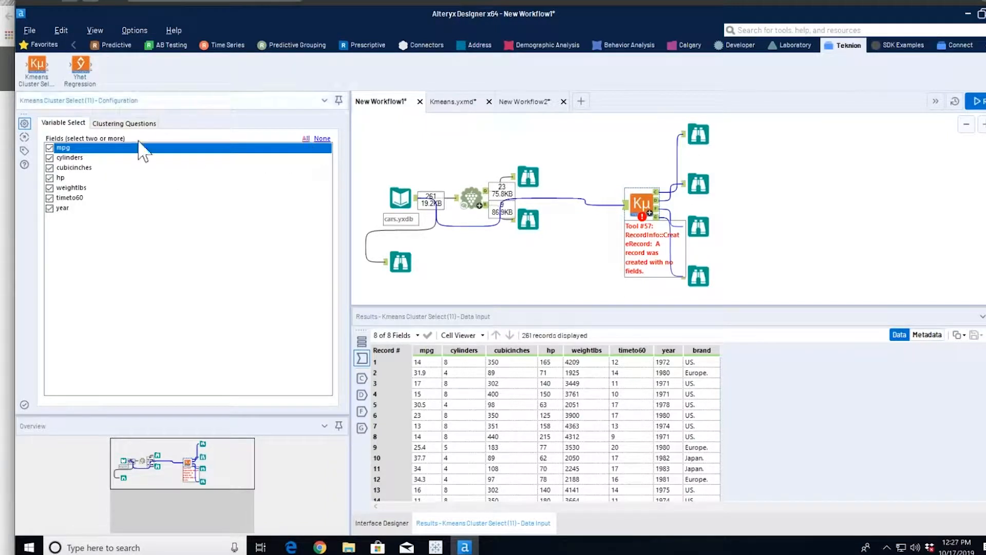
click(125, 125)
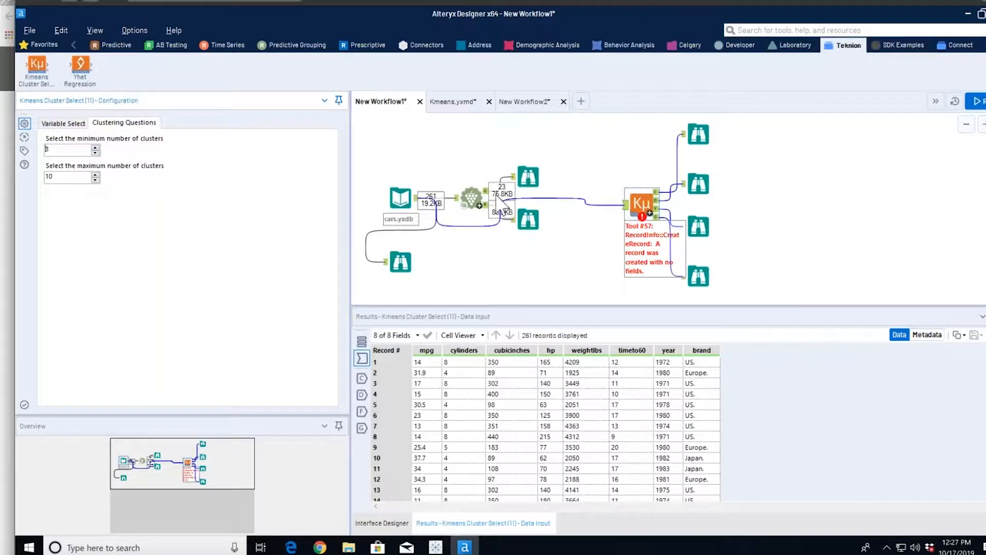
click(95, 180)
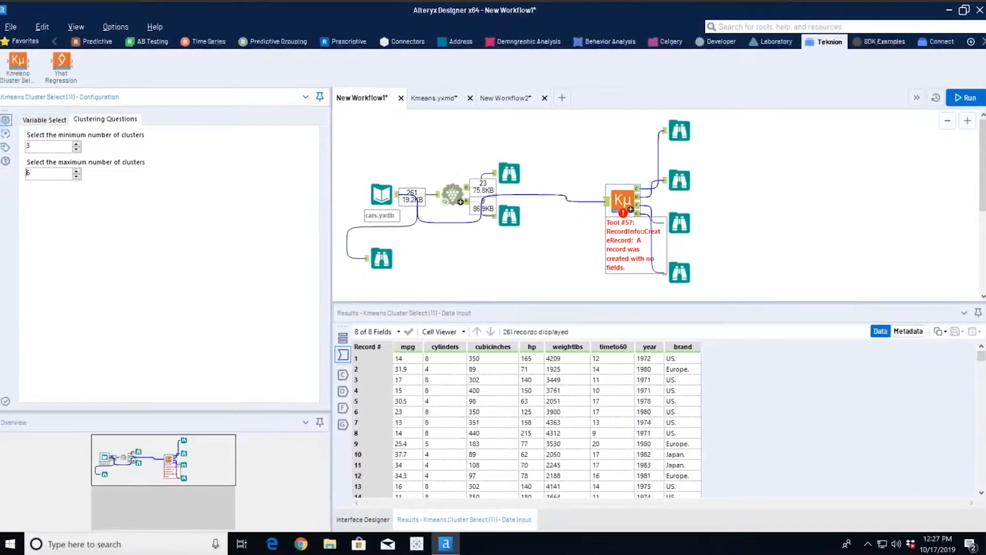
- Run the workflow and review the full list of index types in the macro's Cluster Data output
click(959, 100)
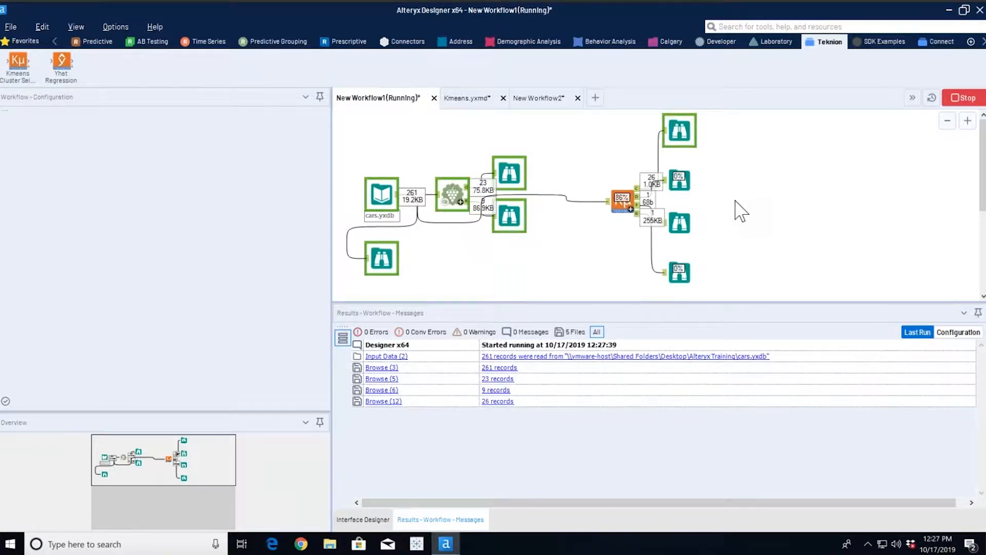
click(623, 201)
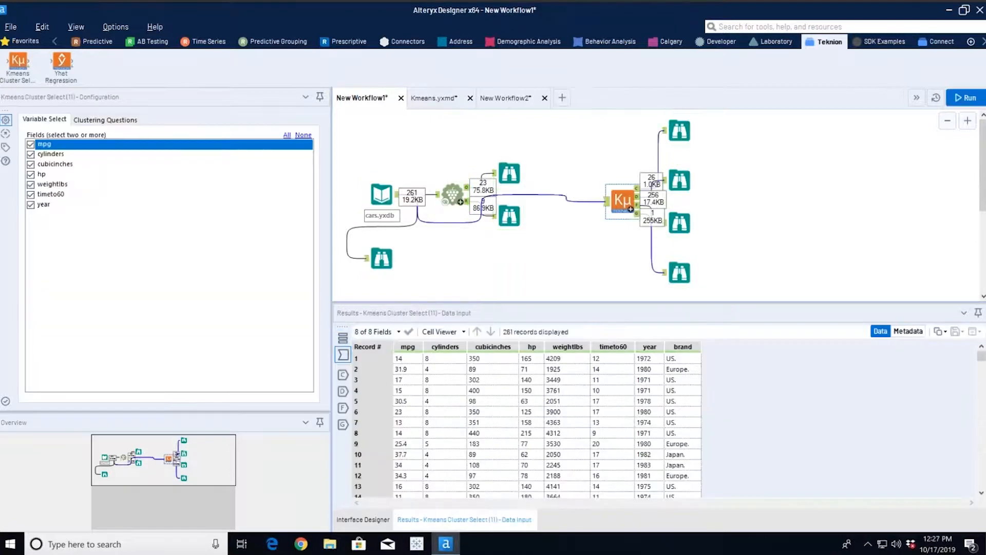
click(679, 131)
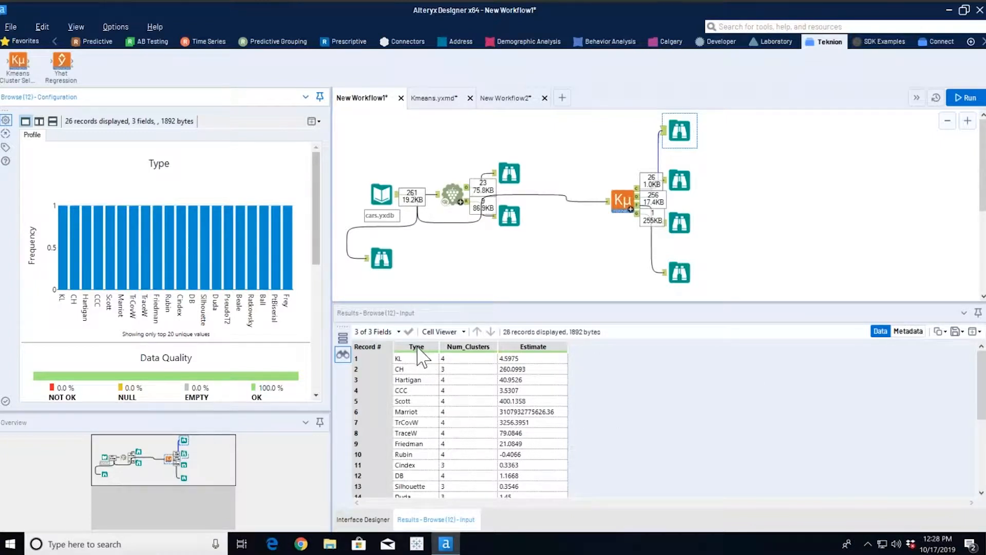
scroll(425, 455, down, 5)
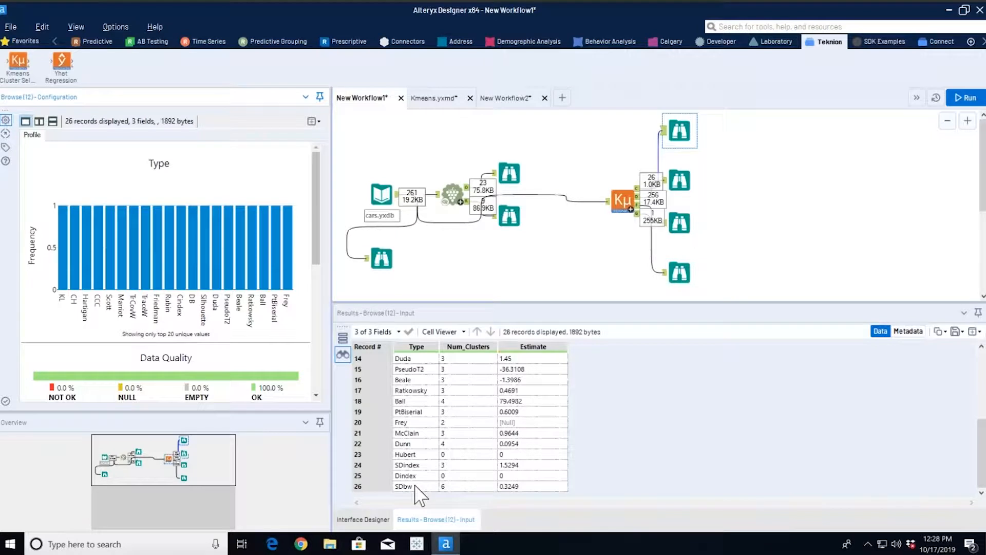
scroll(419, 494, up, 5)
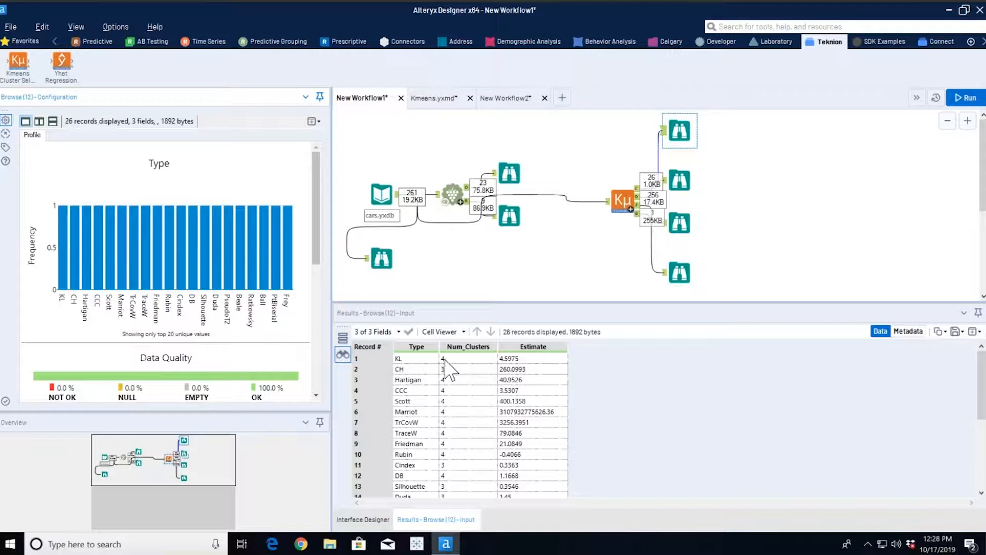
- Examine the number of clusters suggested by the KL, Hartigan, Scott and Marriot indices
click(461, 361)
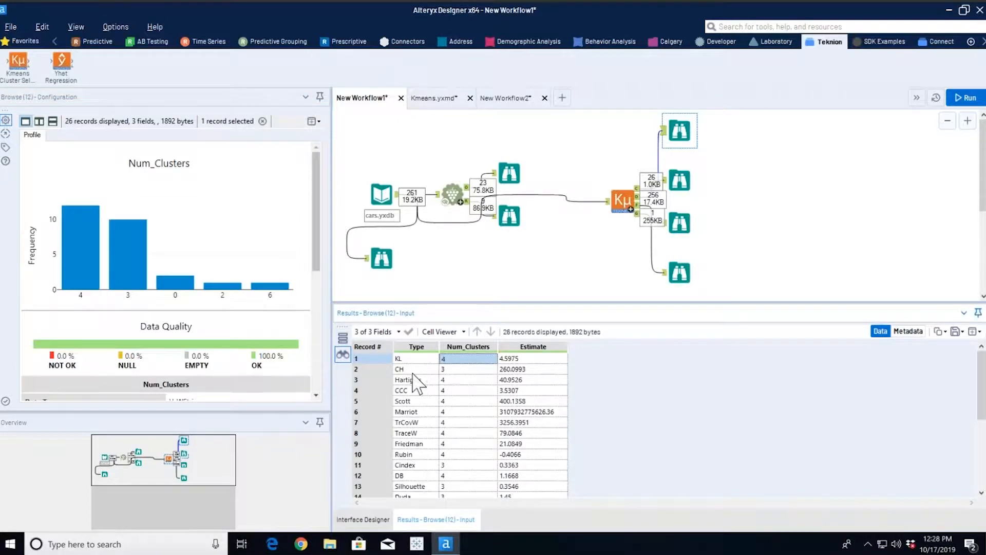
click(462, 380)
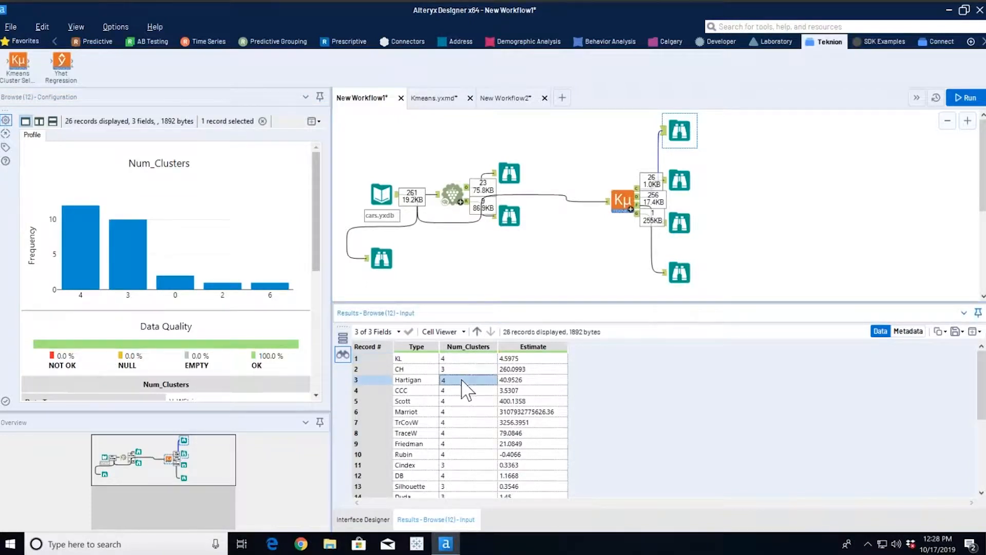
click(448, 402)
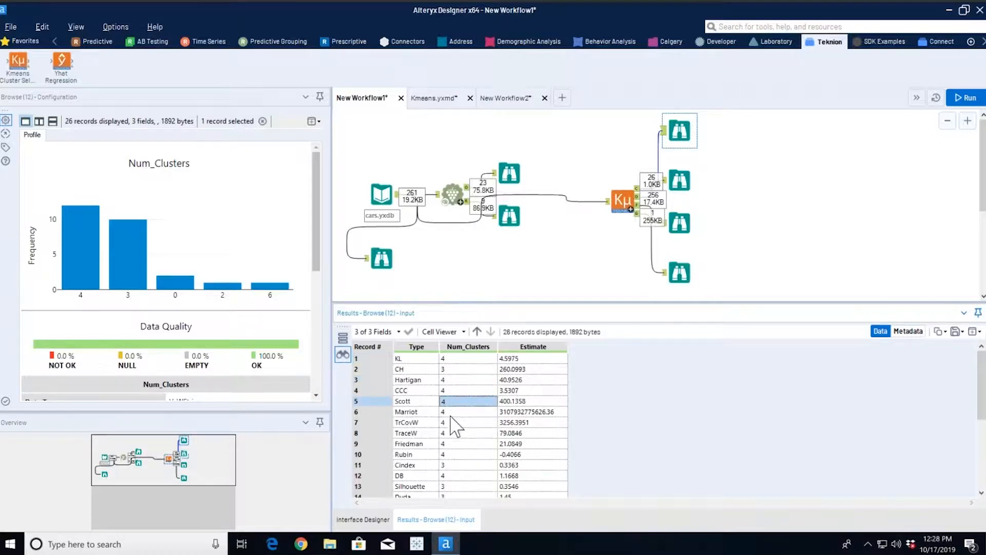
click(446, 412)
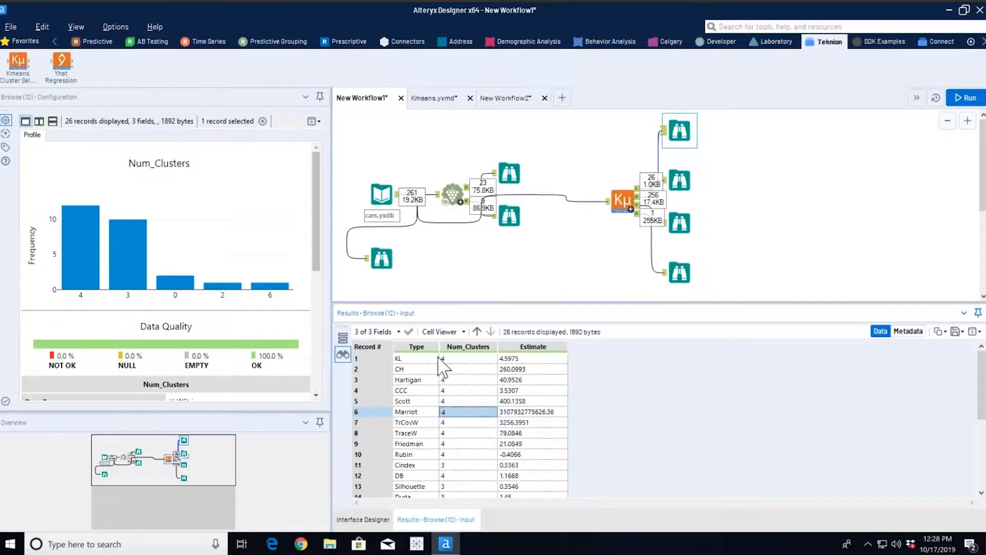
click(426, 358)
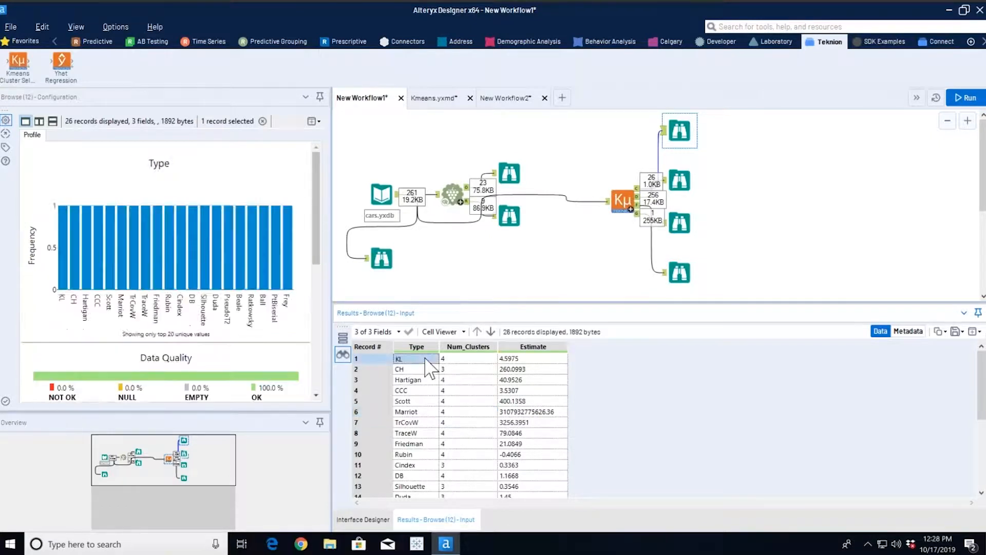
- View the Joined Data output, open the Num_Clusters report in its own window, and compare its Percent and Frequency charts
click(680, 179)
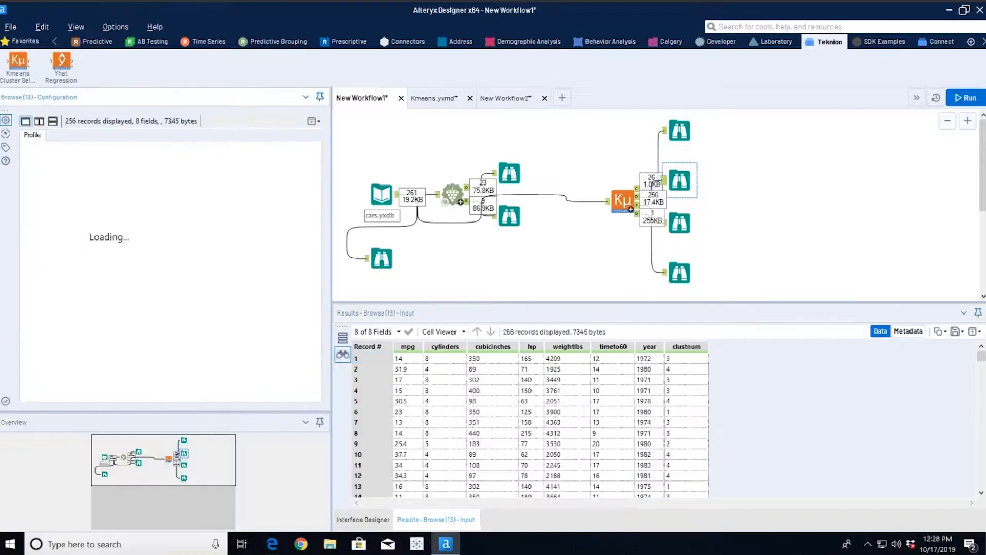
click(677, 221)
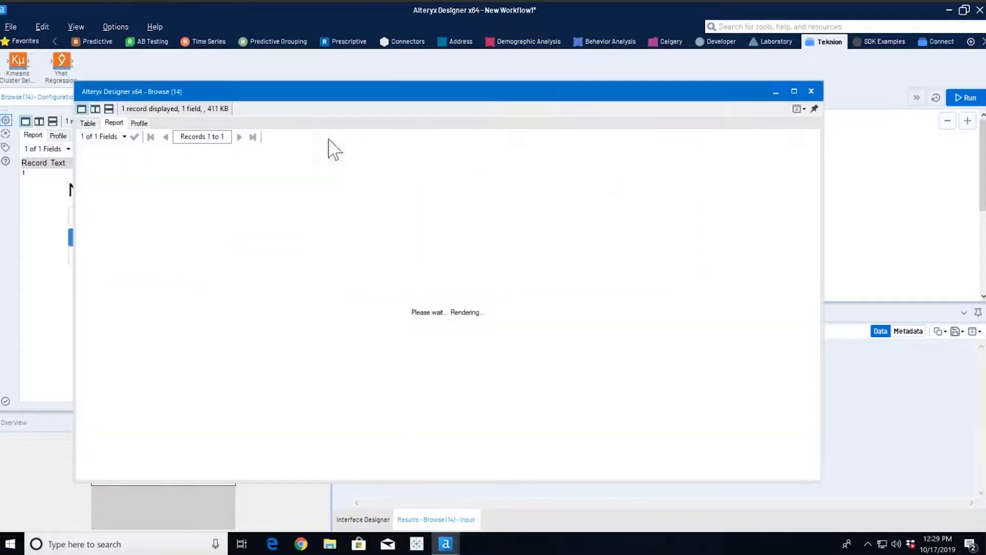
drag(563, 96, 597, 52)
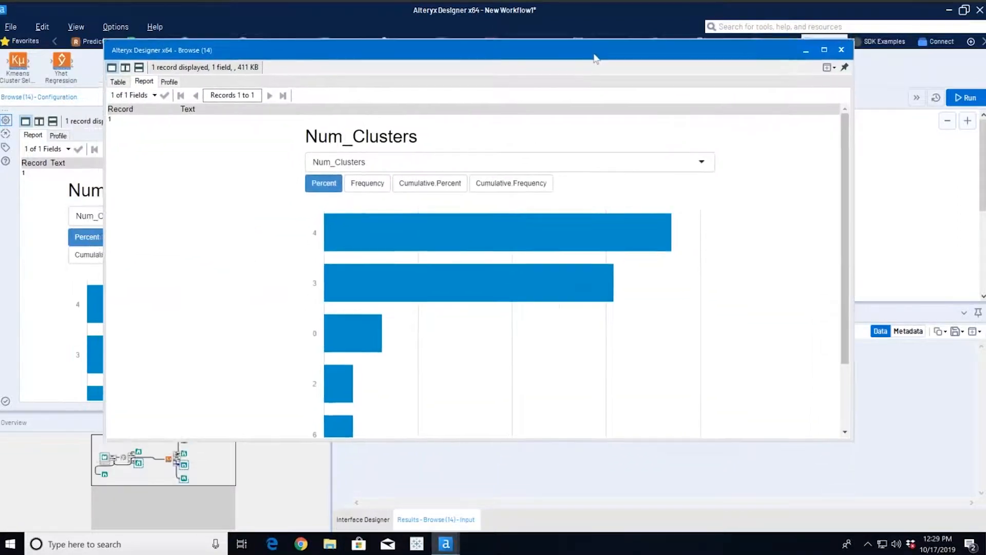
click(385, 177)
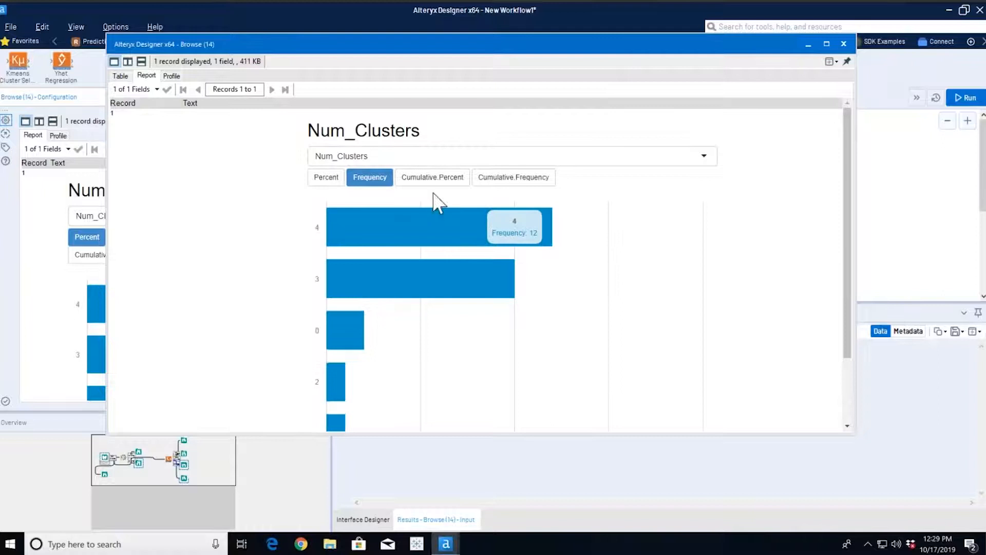
click(329, 180)
click(381, 181)
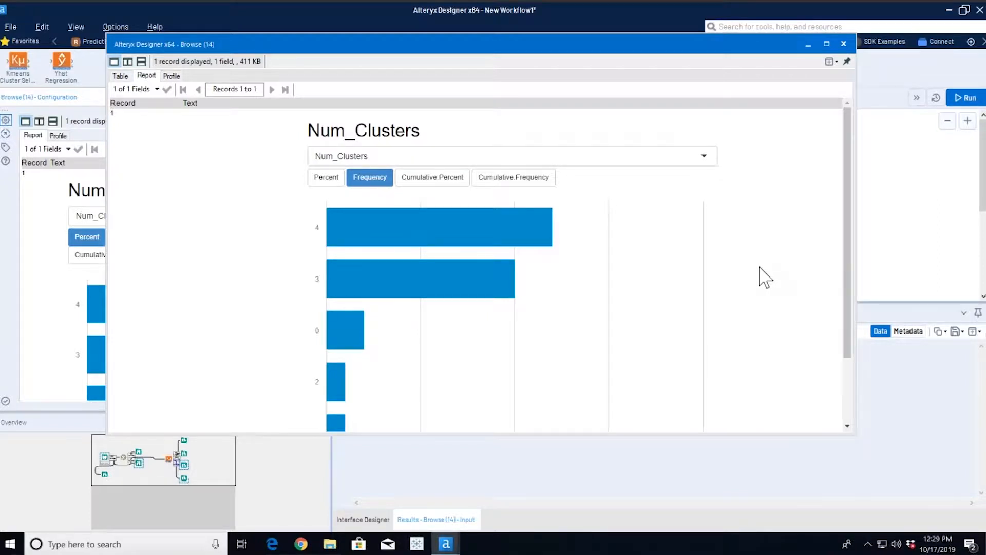
- Compare the Frequency bars for every cluster count in the Num_Clusters report, and close the report window
mouse_move(521, 241)
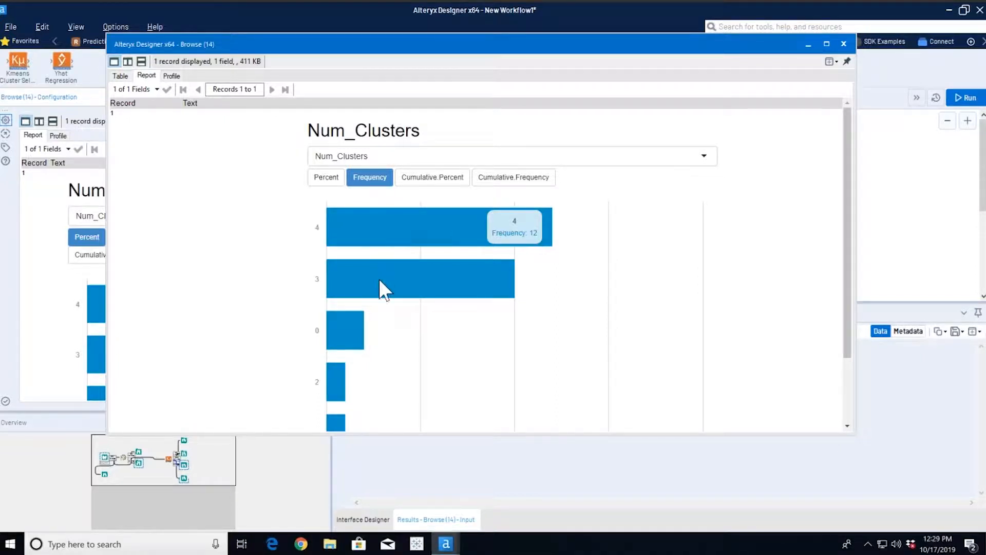
mouse_move(383, 277)
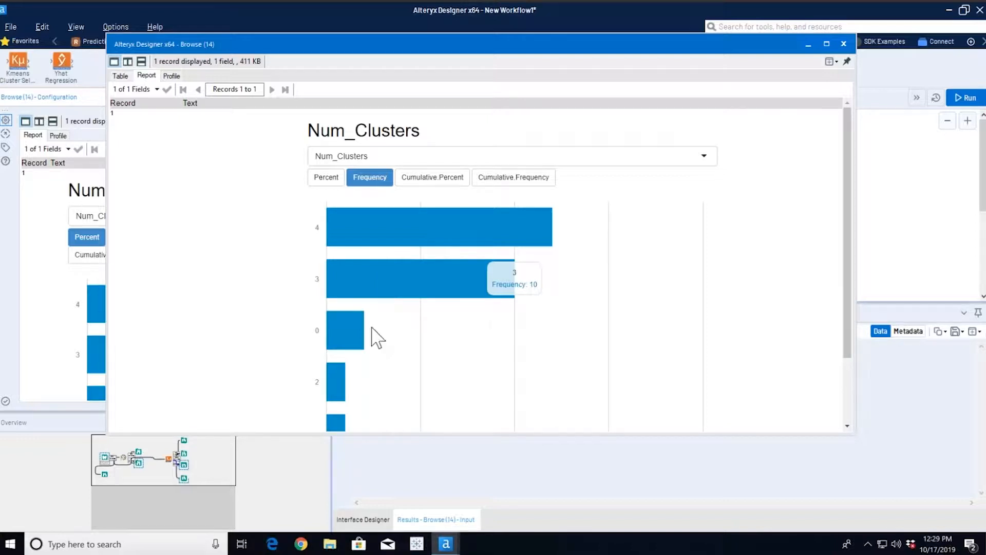
mouse_move(354, 328)
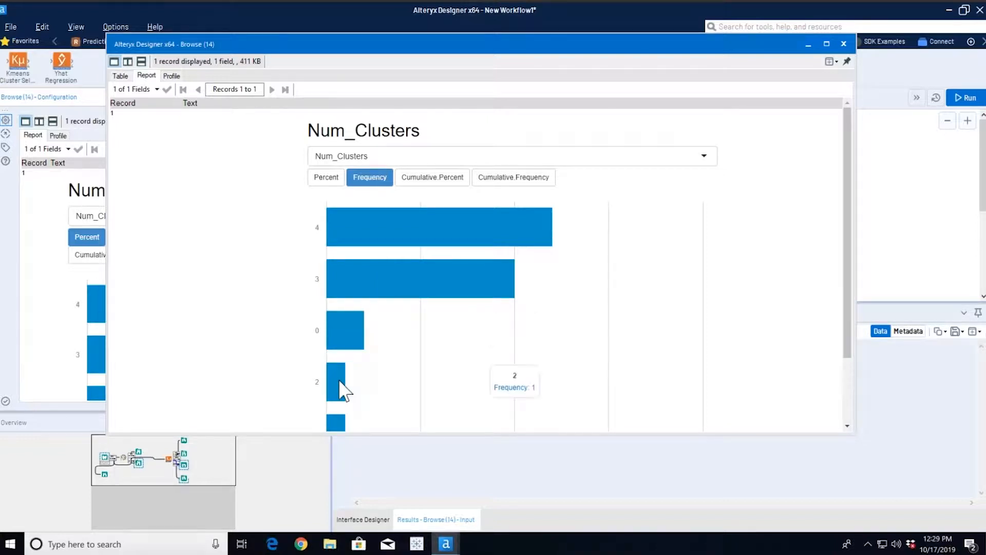
scroll(341, 373, down, 2)
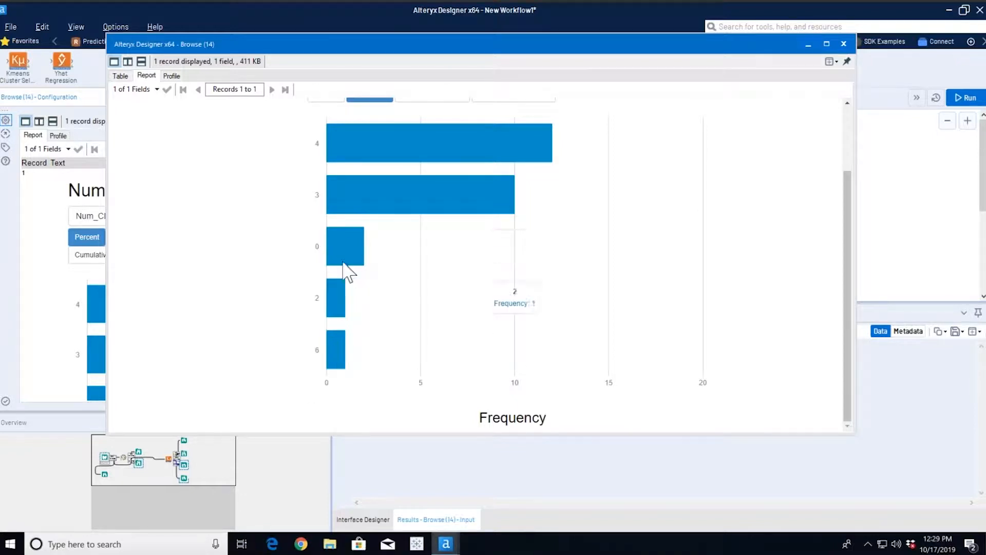
scroll(422, 297, up, 3)
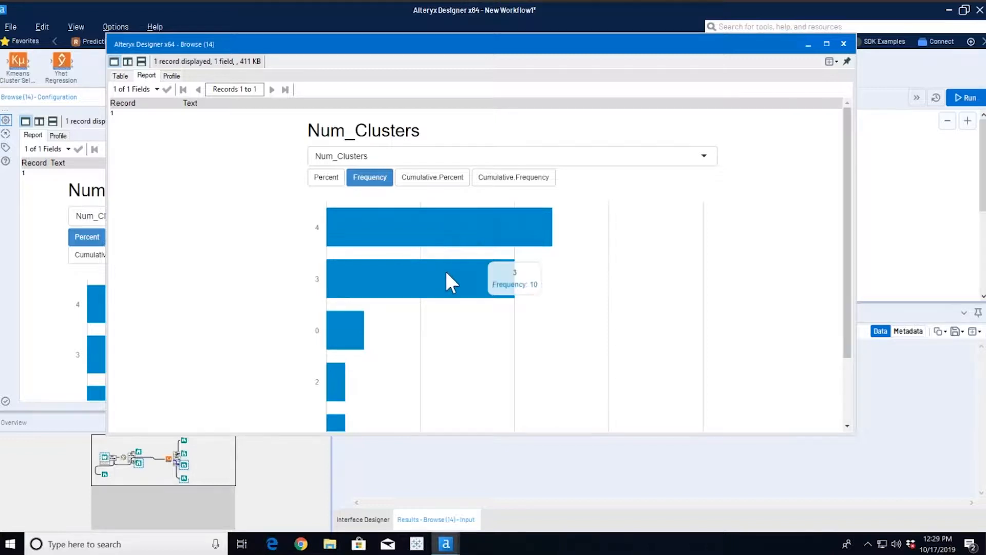
scroll(445, 273, down, 3)
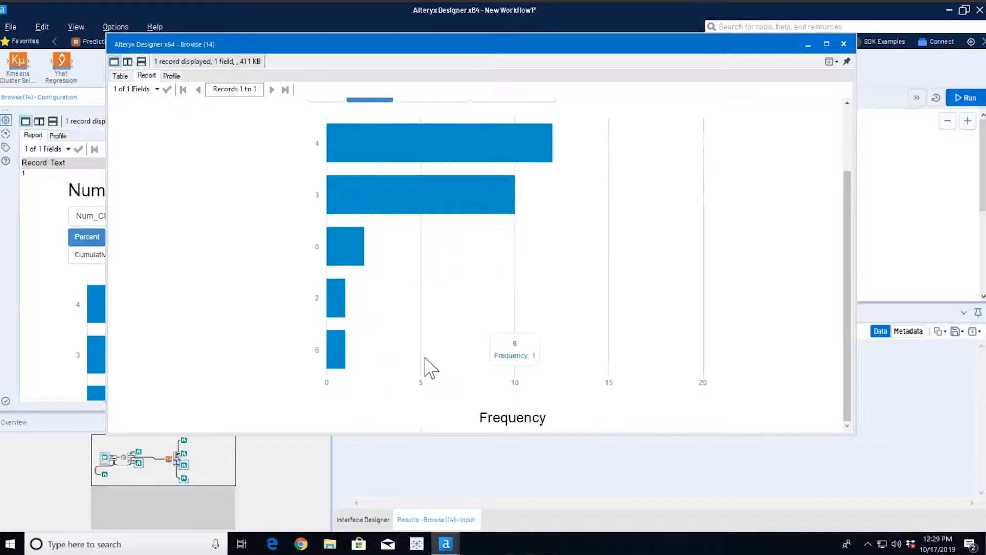
scroll(422, 363, up, 3)
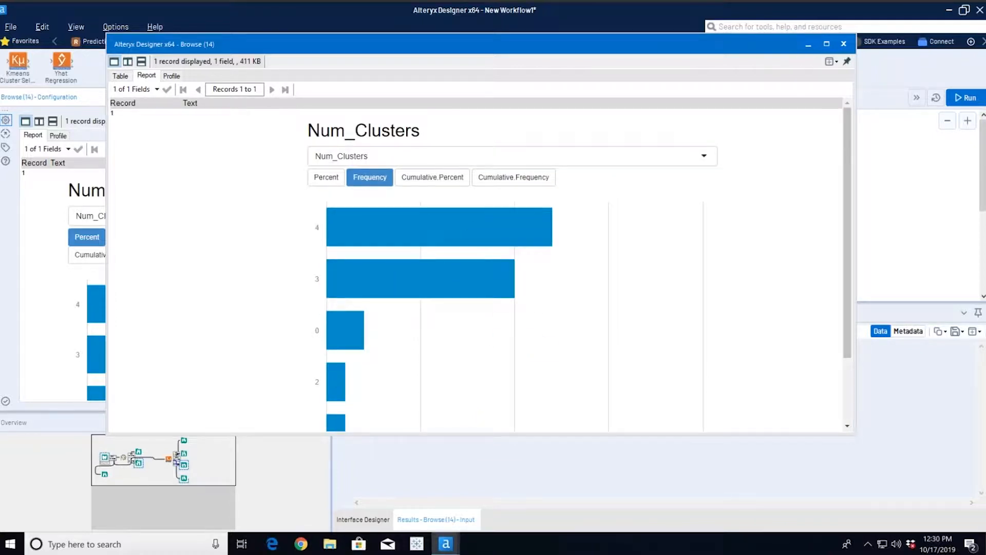
mouse_move(393, 246)
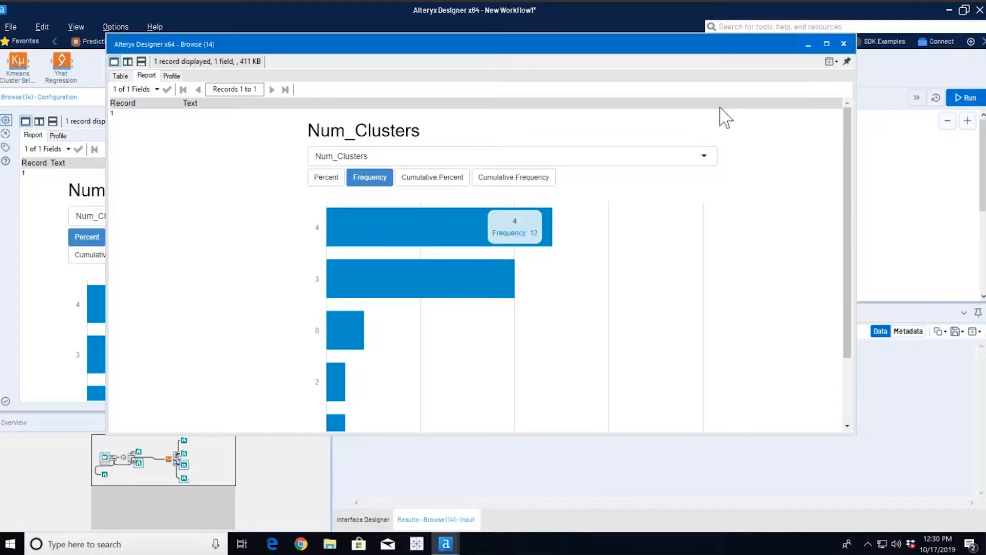
click(843, 43)
- View the macro's records with clustnum assignments, and examine the full Cluster plot in an enlarged separate window before closing it
click(679, 180)
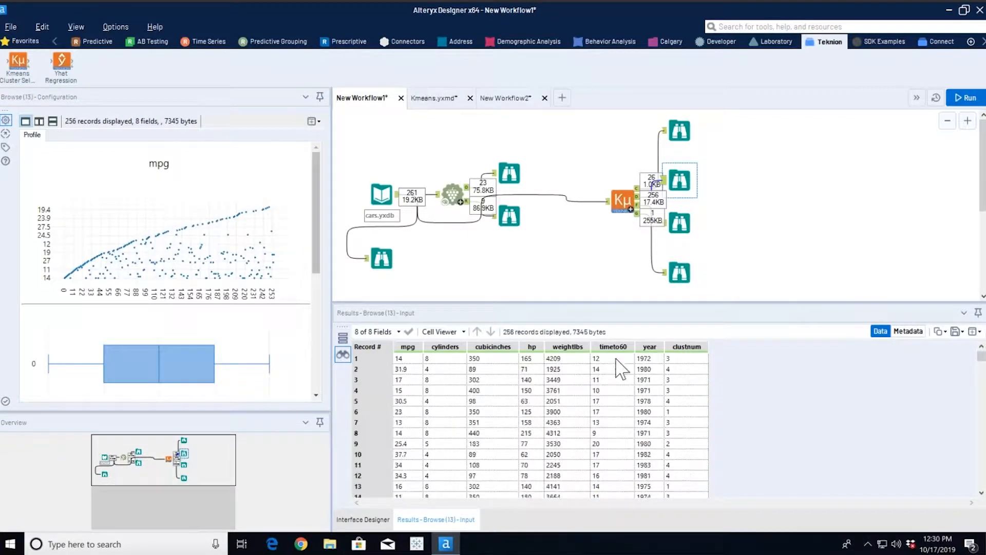
click(680, 273)
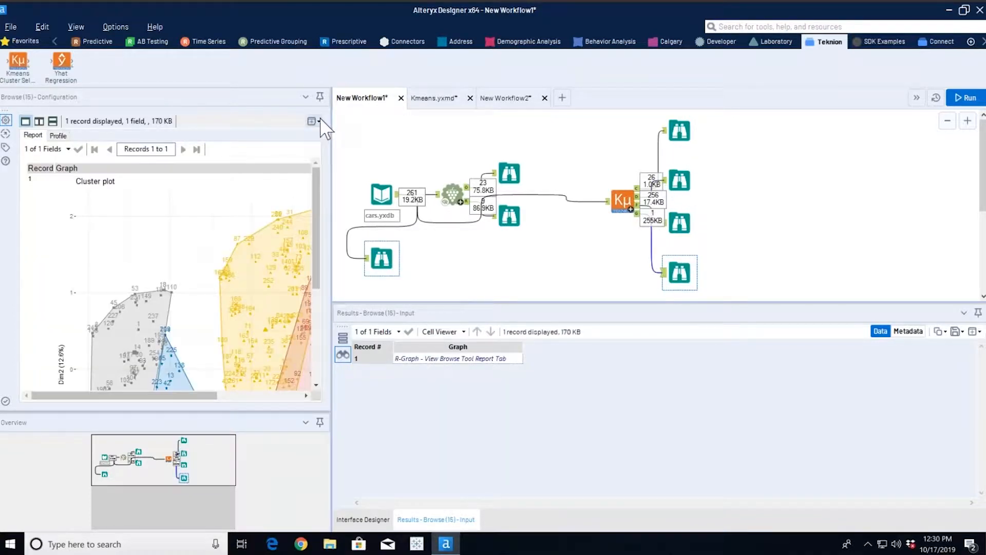
click(317, 121)
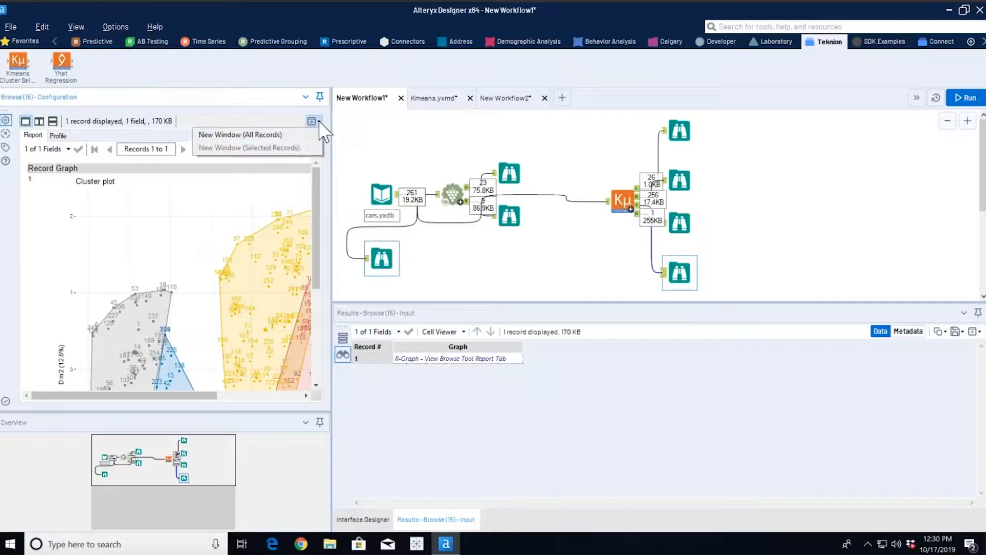
click(290, 132)
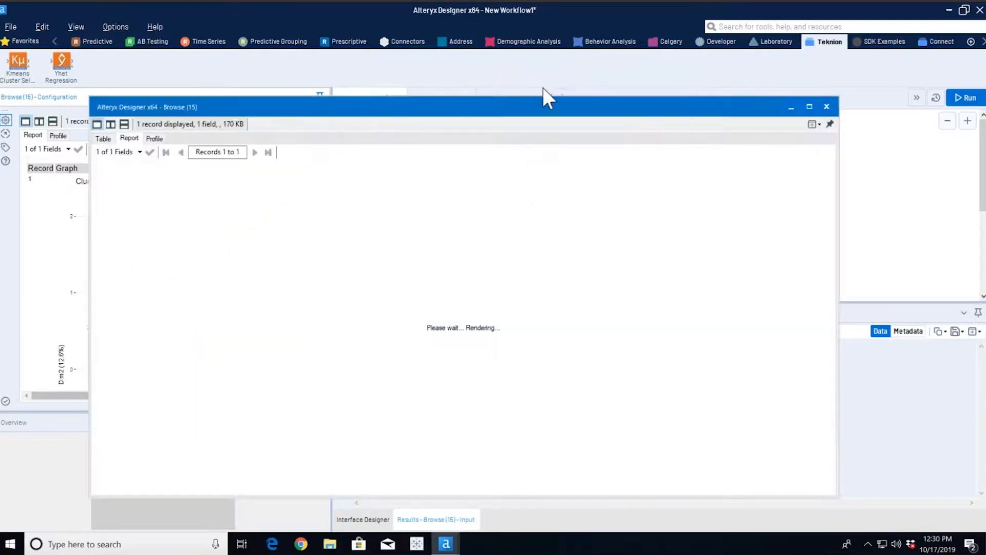
drag(541, 102, 547, 19)
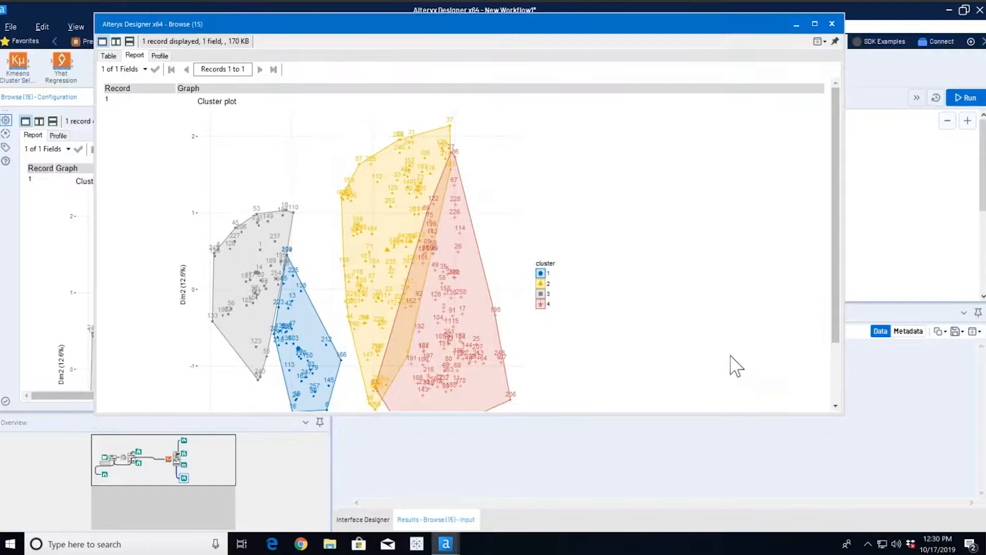
drag(845, 416, 834, 514)
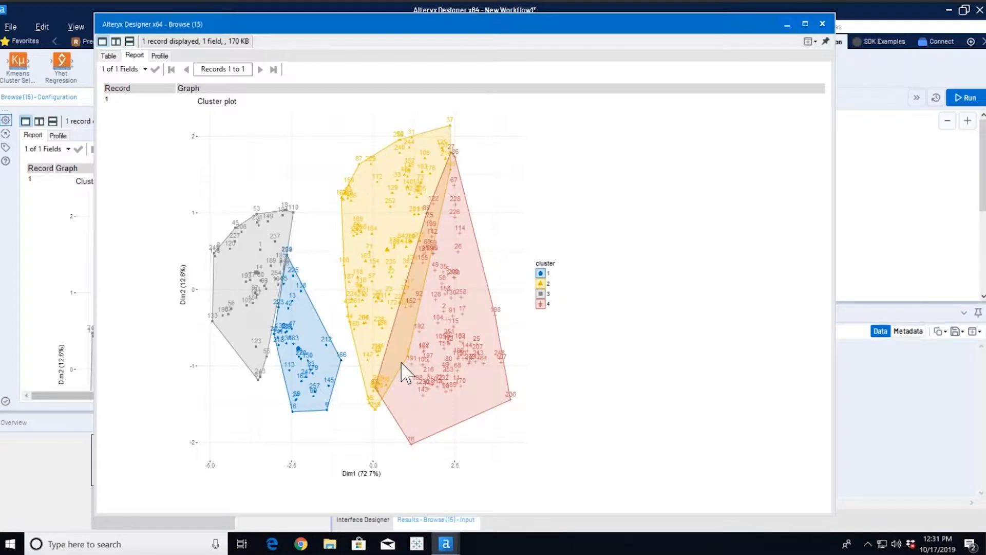
click(822, 24)
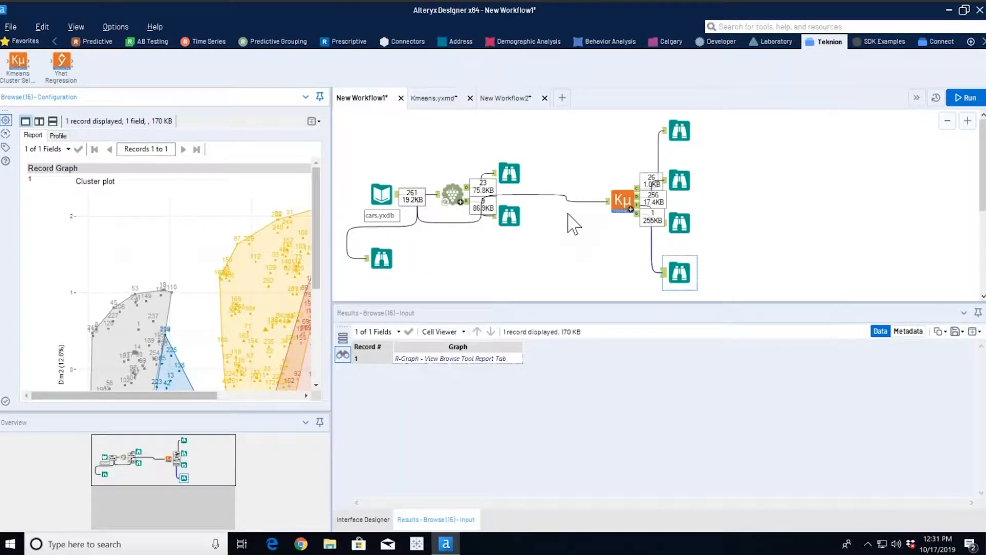
- Create a new workflow and copy the cars.yxdb Input Data tool from New Workflow1 into it
click(562, 98)
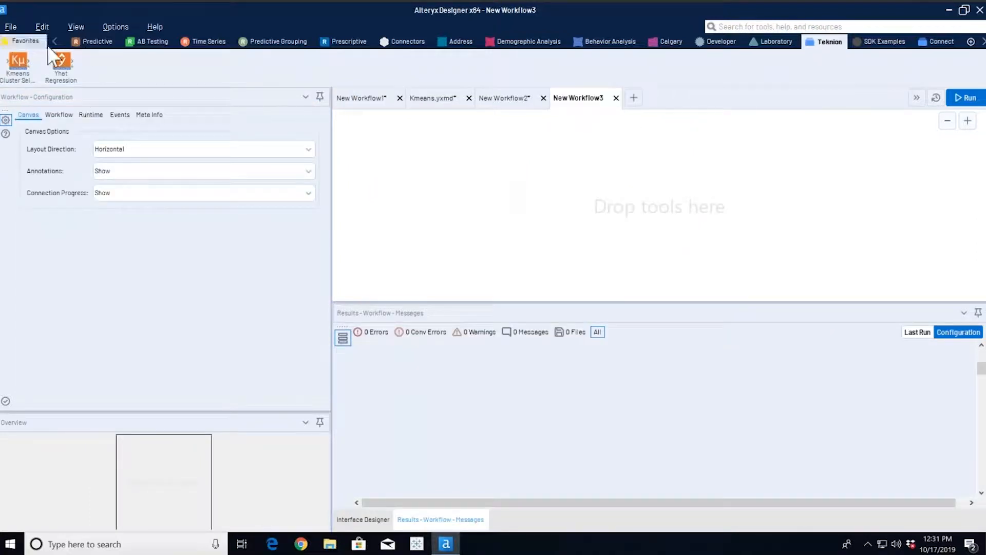
click(374, 102)
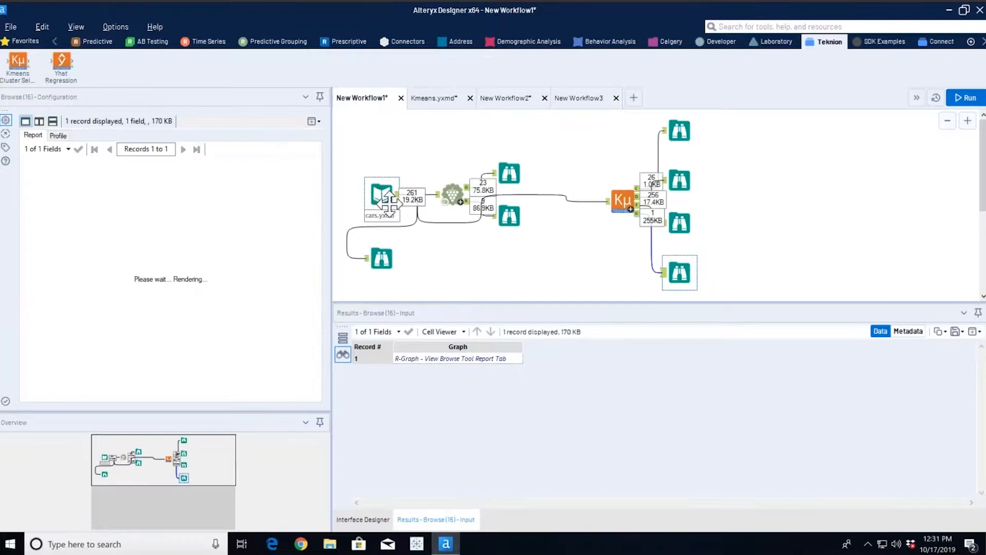
click(389, 203)
click(579, 98)
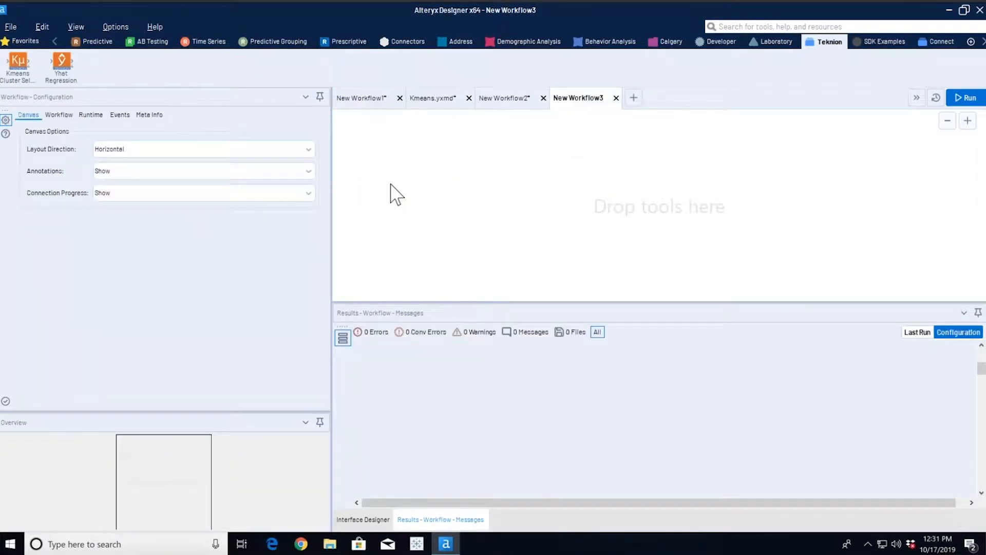
key(ctrl+v)
drag(381, 193, 375, 194)
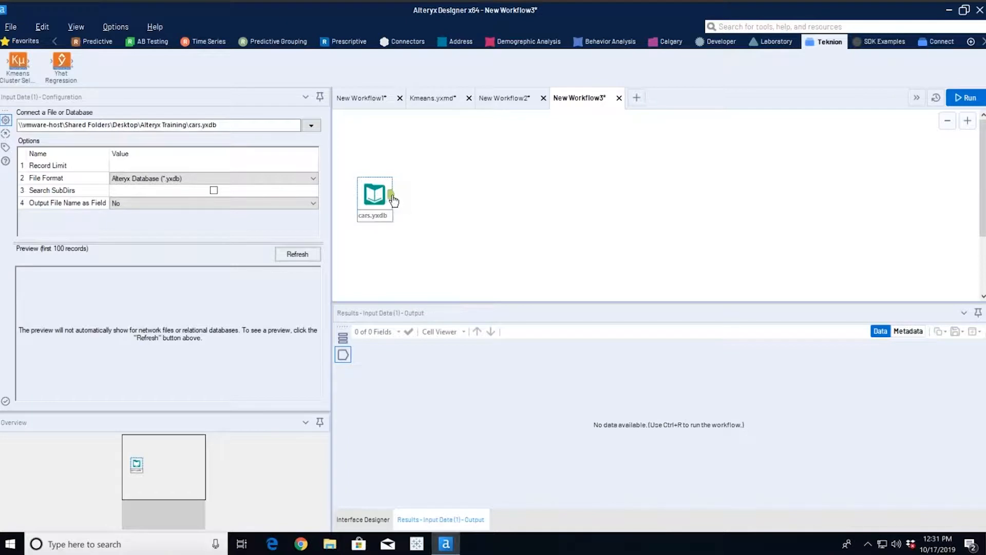
click(397, 219)
- Run the new workflow and look through the cars.yxdb output records, focusing on the cylinders values
click(966, 98)
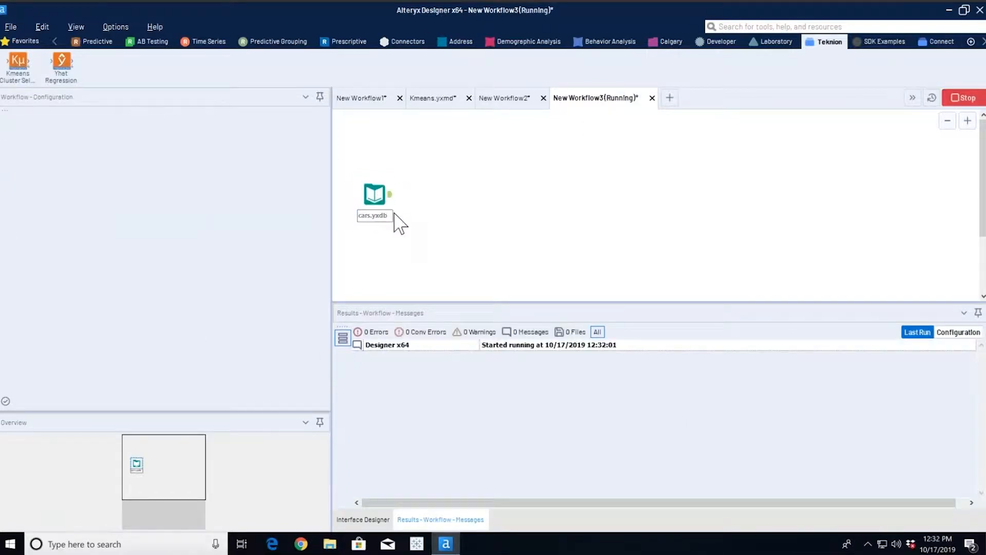
click(392, 197)
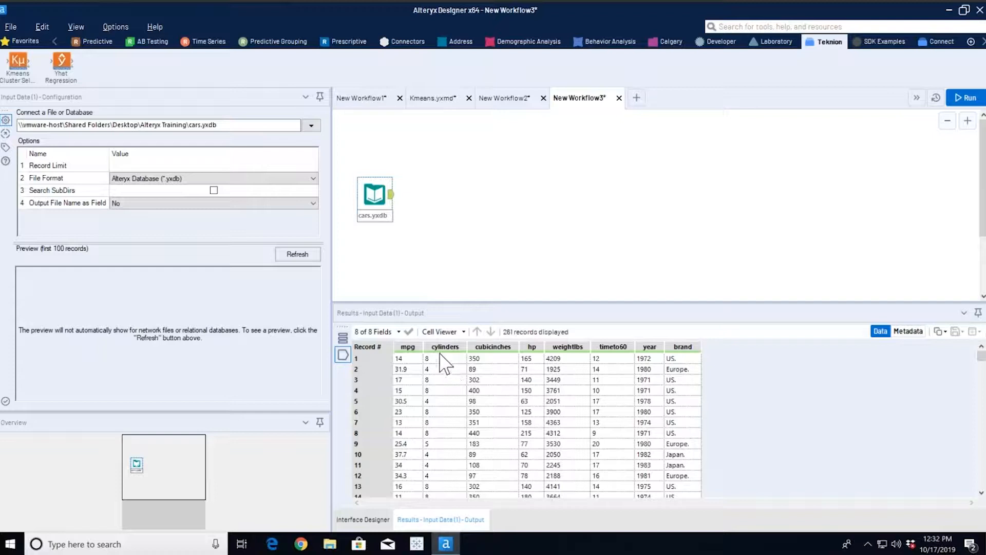
scroll(441, 420, down, 3)
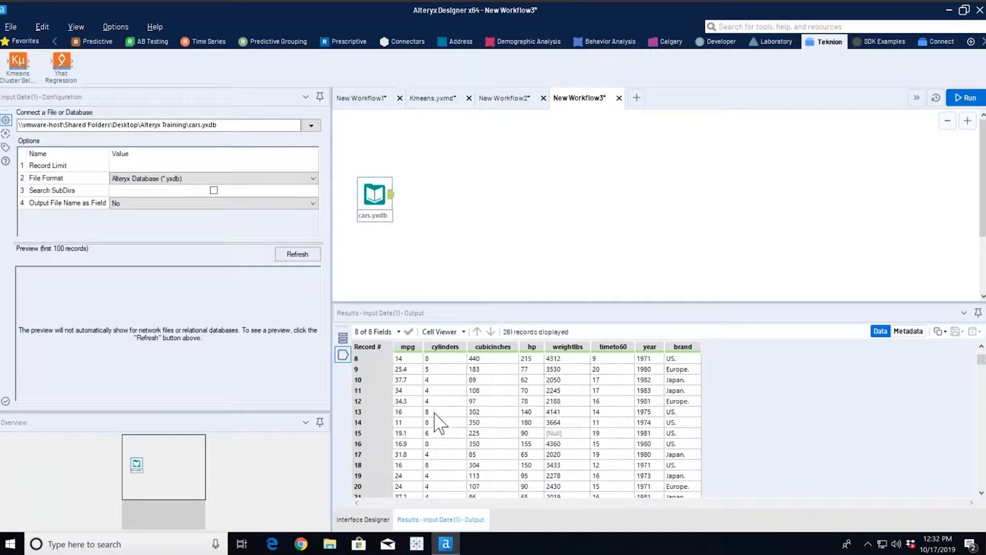
scroll(441, 423, down, 4)
scroll(440, 421, down, 11)
scroll(436, 412, up, 17)
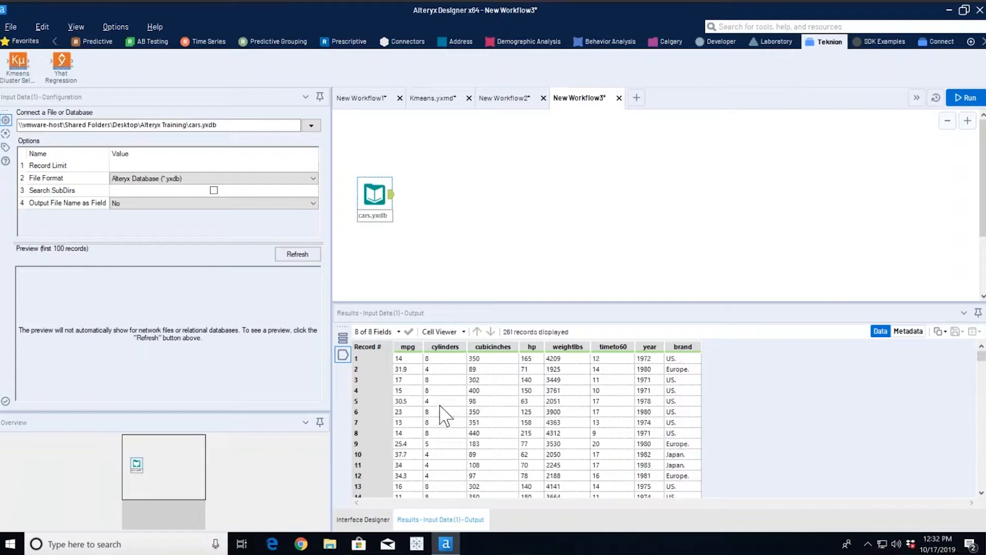
scroll(123, 41, up, 1)
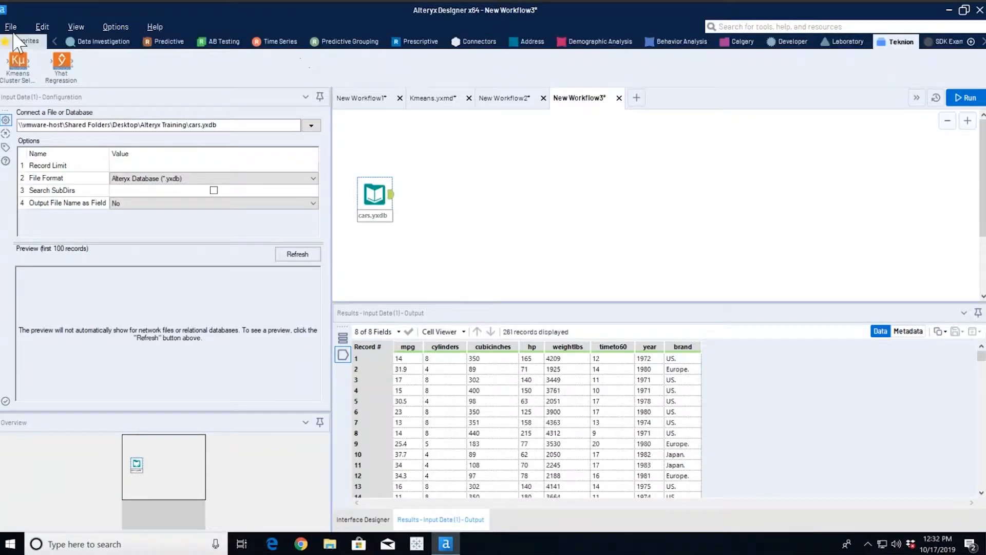
- Add a Summarize tool to the canvas and connect it to the cars.yxdb input
click(55, 39)
click(54, 40)
click(55, 39)
click(55, 40)
click(54, 40)
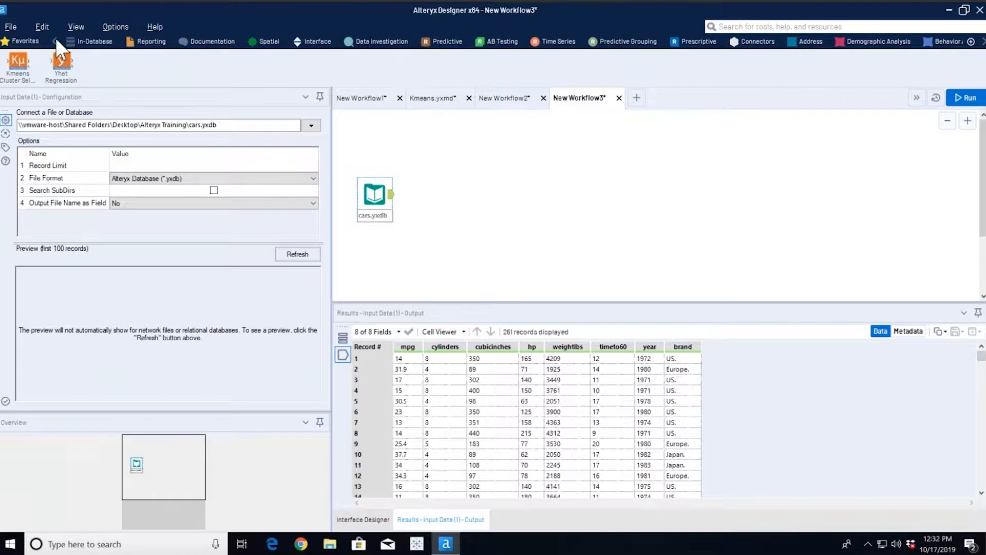
click(55, 39)
click(54, 39)
click(137, 41)
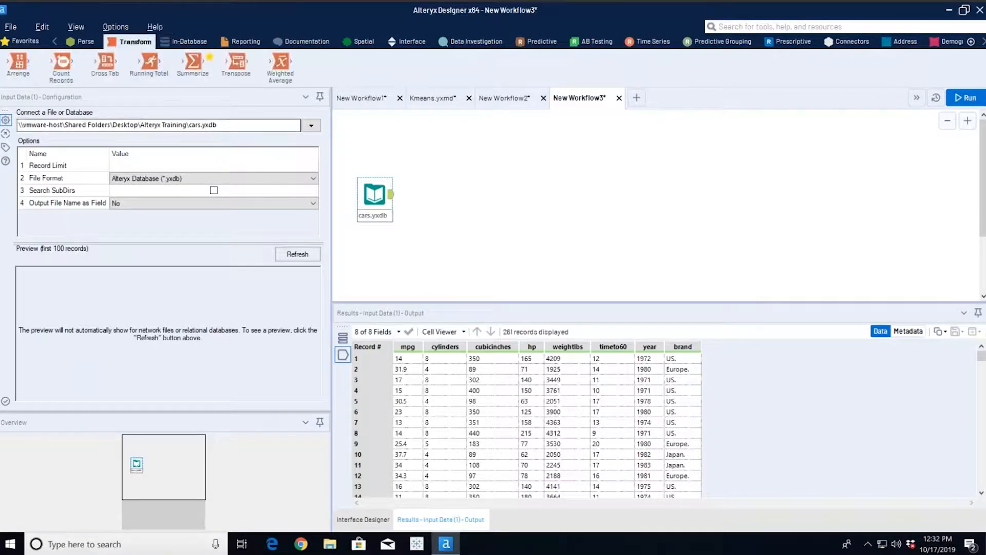
drag(193, 62, 439, 195)
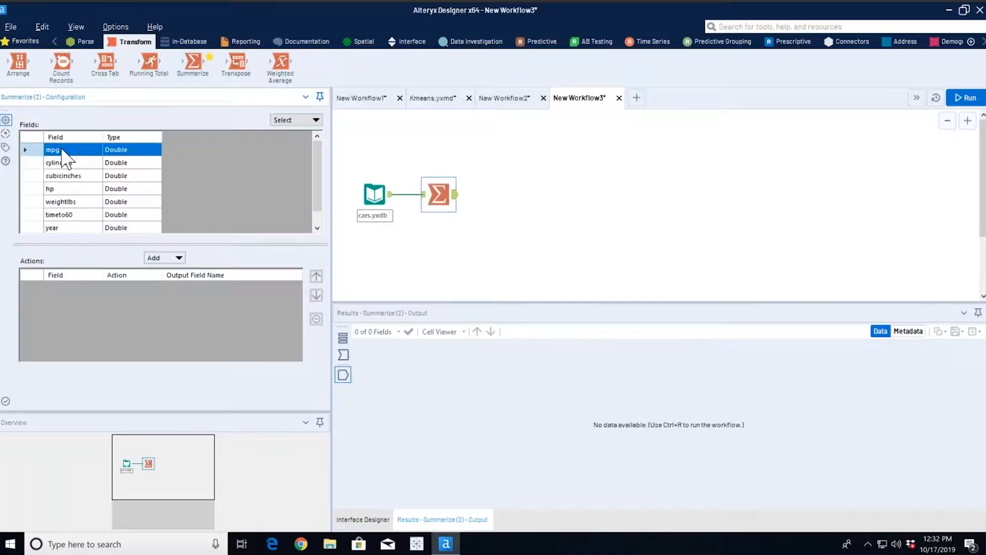
- Configure Summarize to group by cylinders and count the cylinders records, and run the workflow to view its output
click(78, 163)
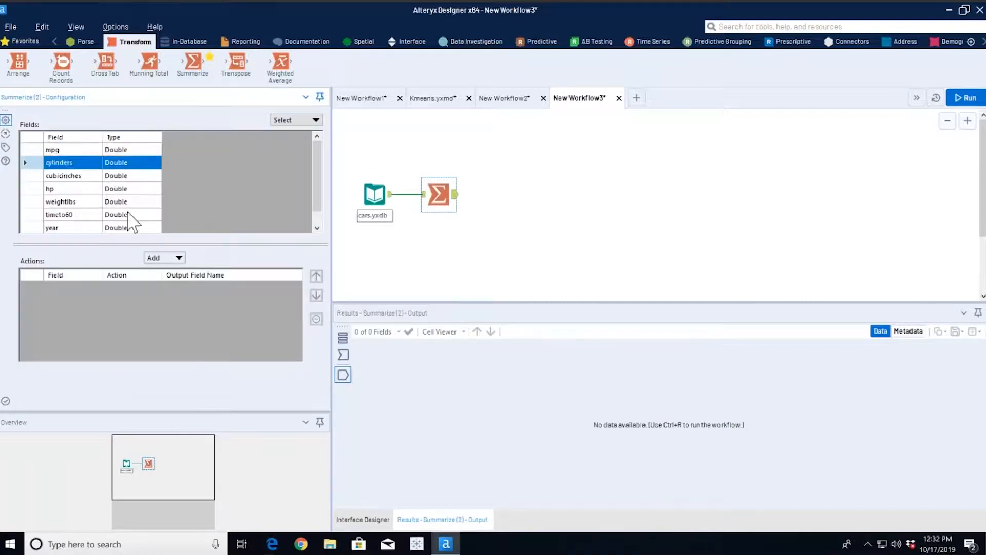
click(184, 259)
click(189, 268)
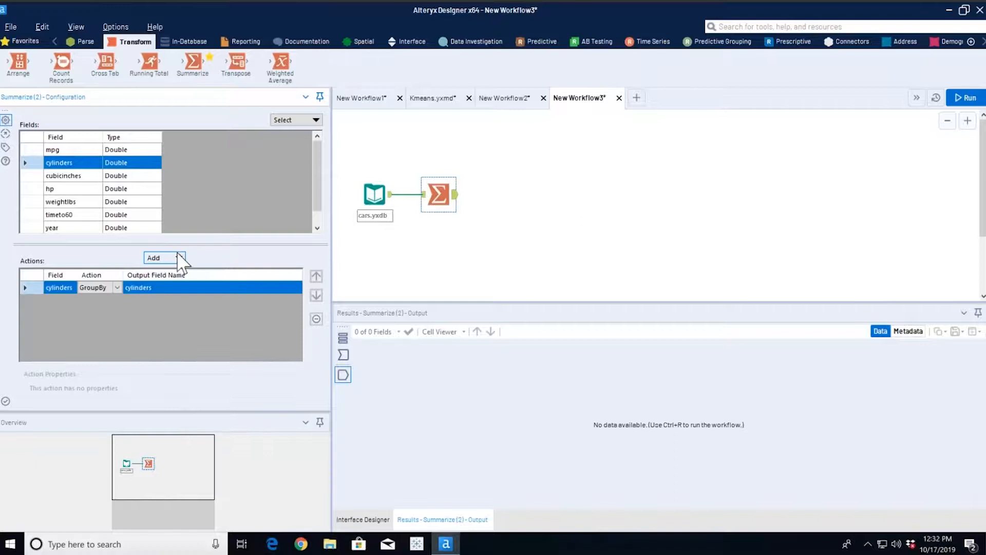
click(179, 258)
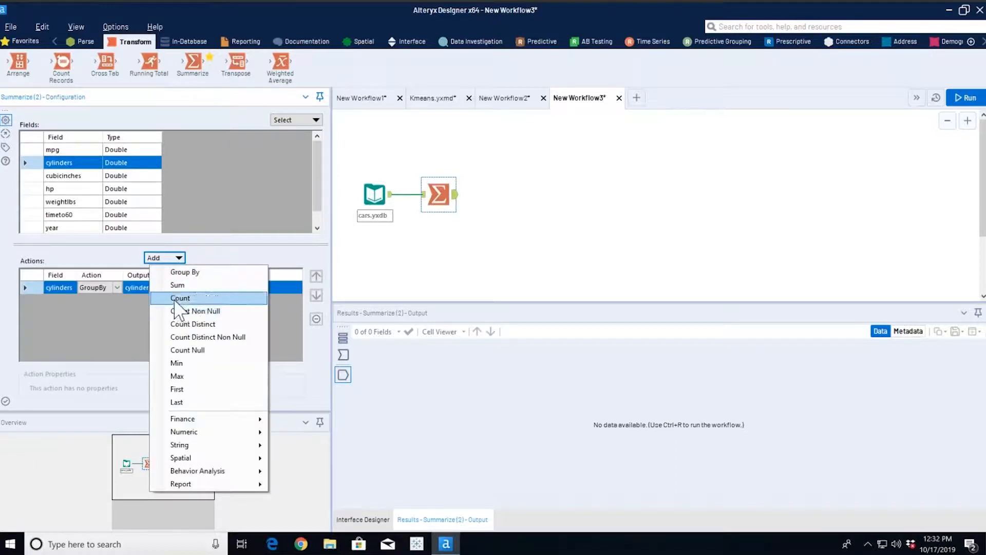
click(177, 299)
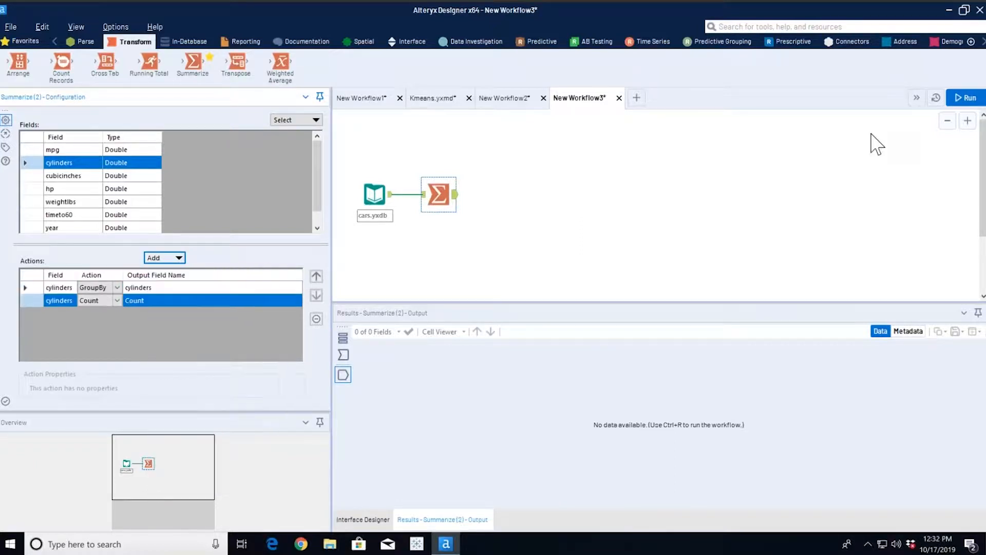
click(966, 98)
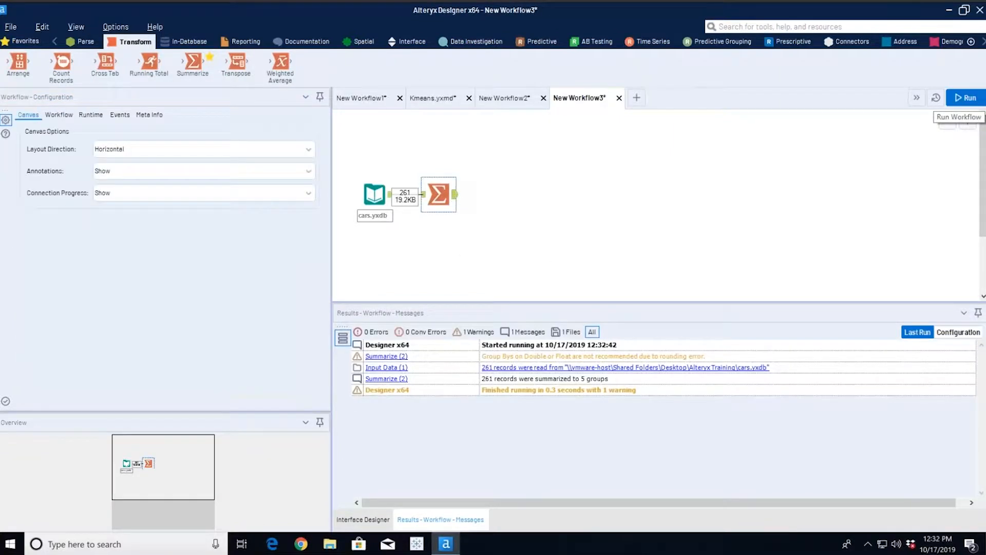
click(455, 196)
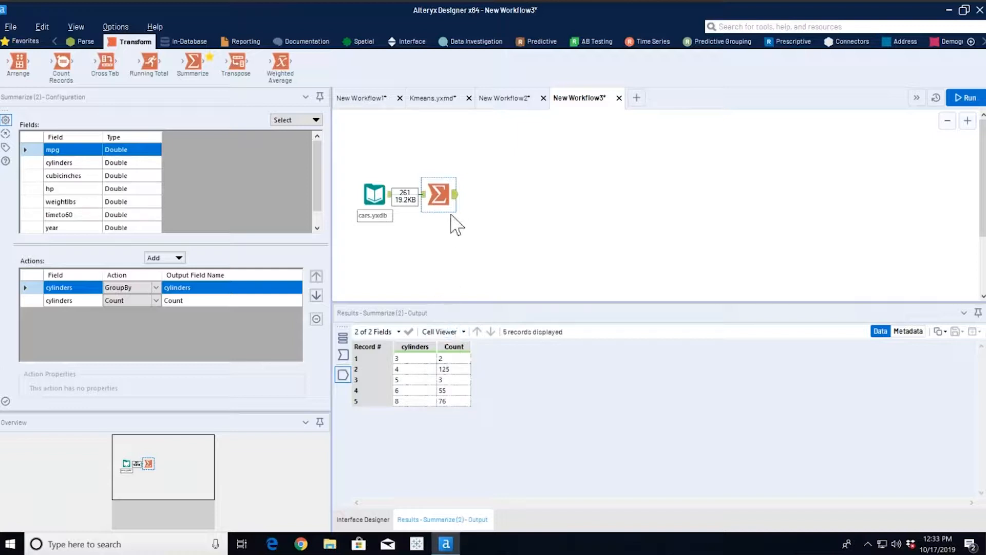
- Move the Summarize tool below the main line and connect a K-Centroids Cluster Analysis tool to the cars.yxdb input
drag(439, 195, 411, 245)
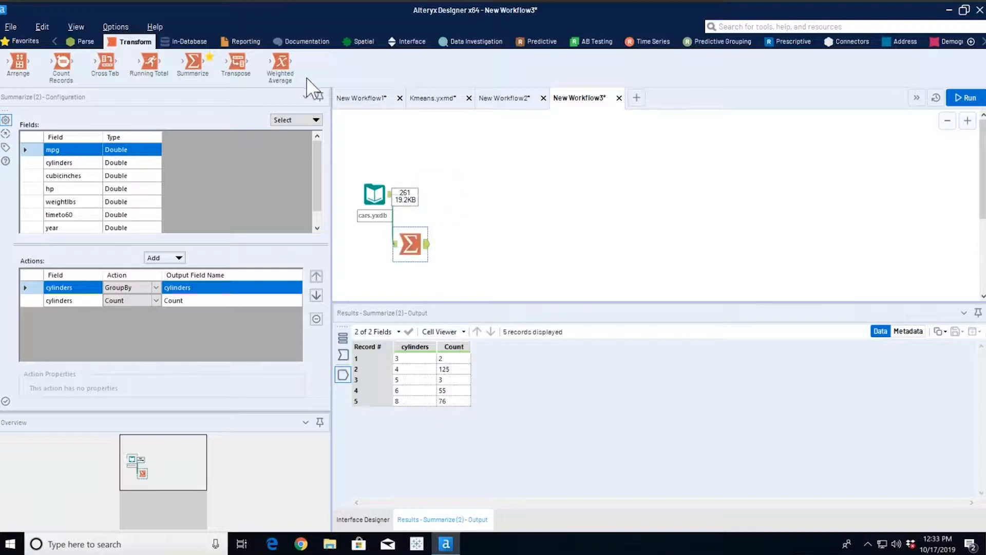
click(701, 42)
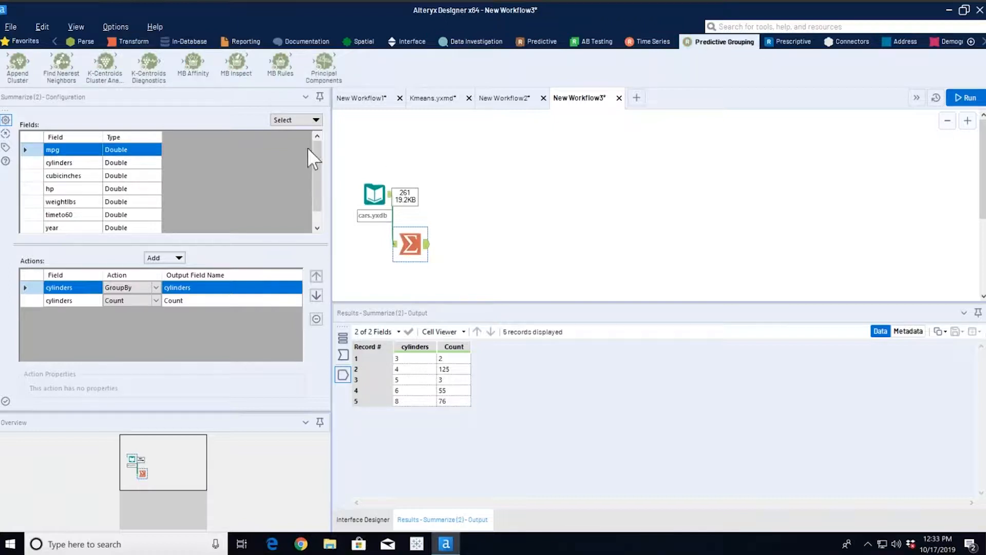
drag(104, 62, 445, 197)
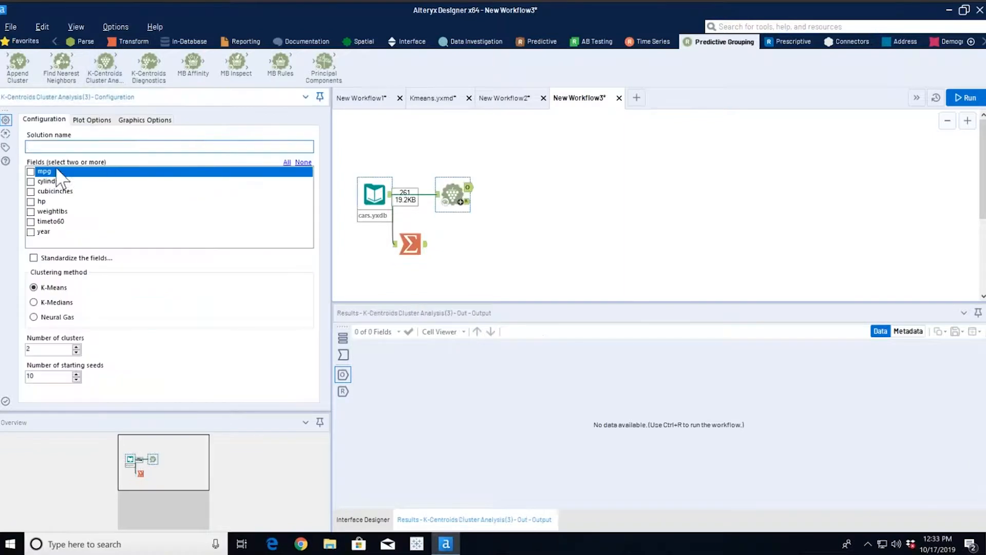
- Configure K-Centroids Cluster Analysis with the cylinders field, a first name as the solution name, and 5 clusters, checking the Summarize output
click(30, 182)
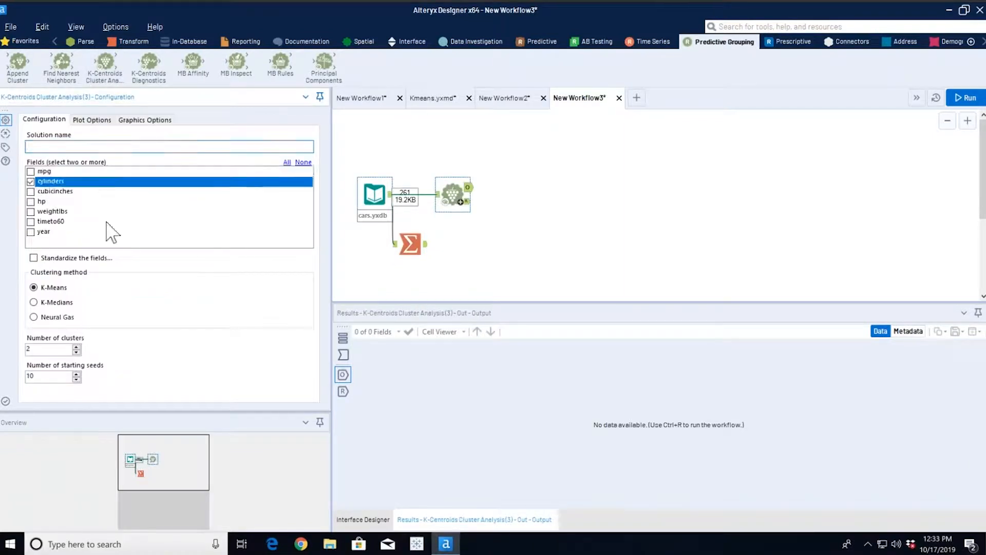
click(108, 148)
click(76, 347)
click(410, 244)
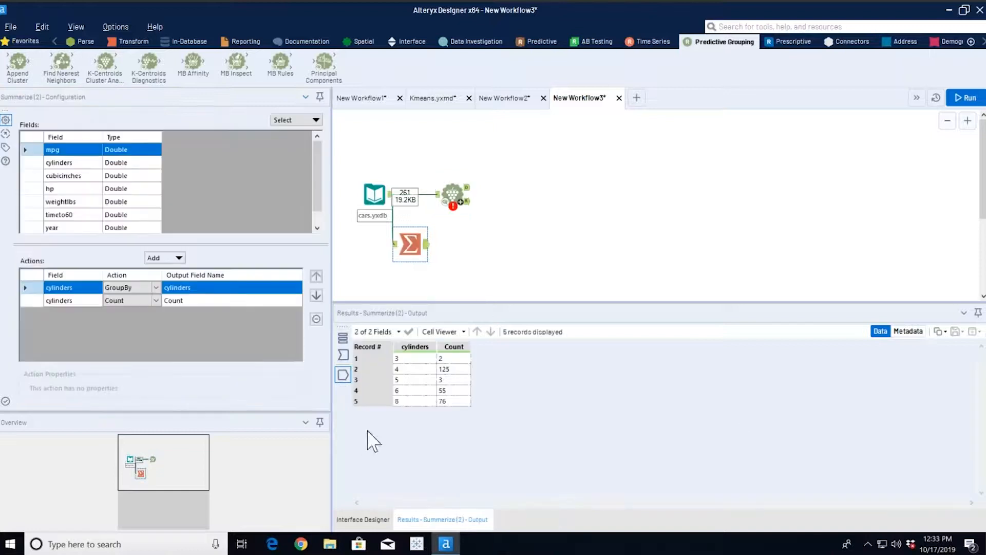
click(453, 195)
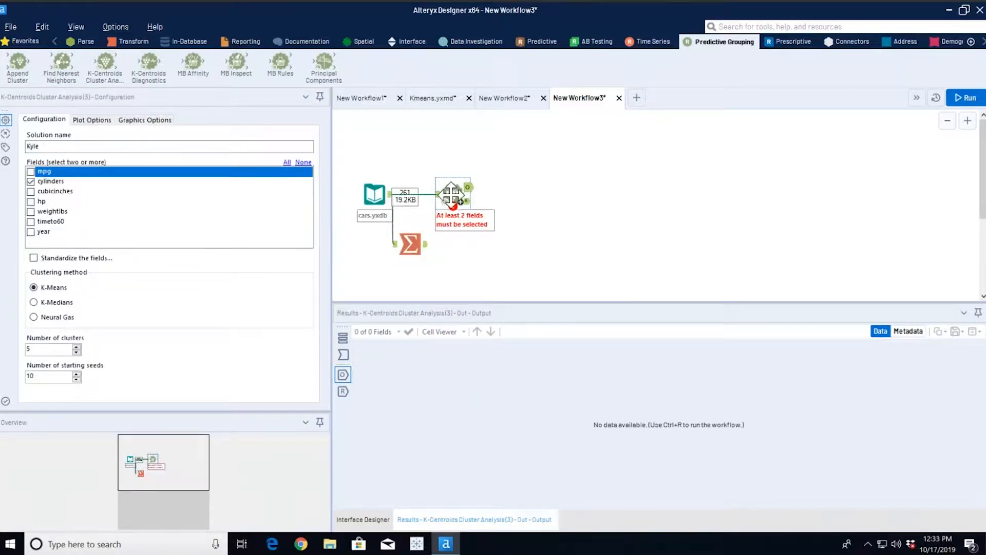
- Add Browse tools to all outputs of K-Centroids Cluster Analysis and run the workflow
right_click(452, 195)
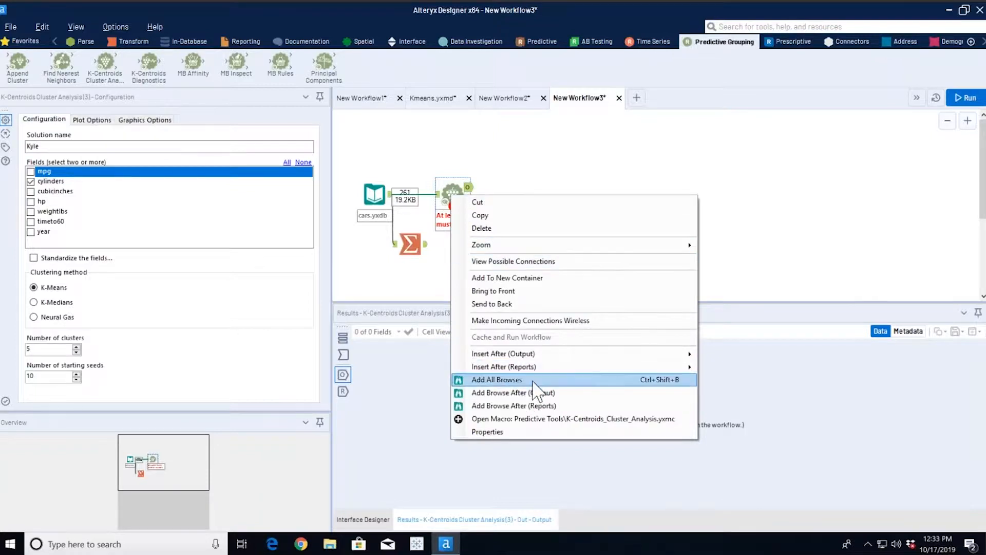
click(532, 382)
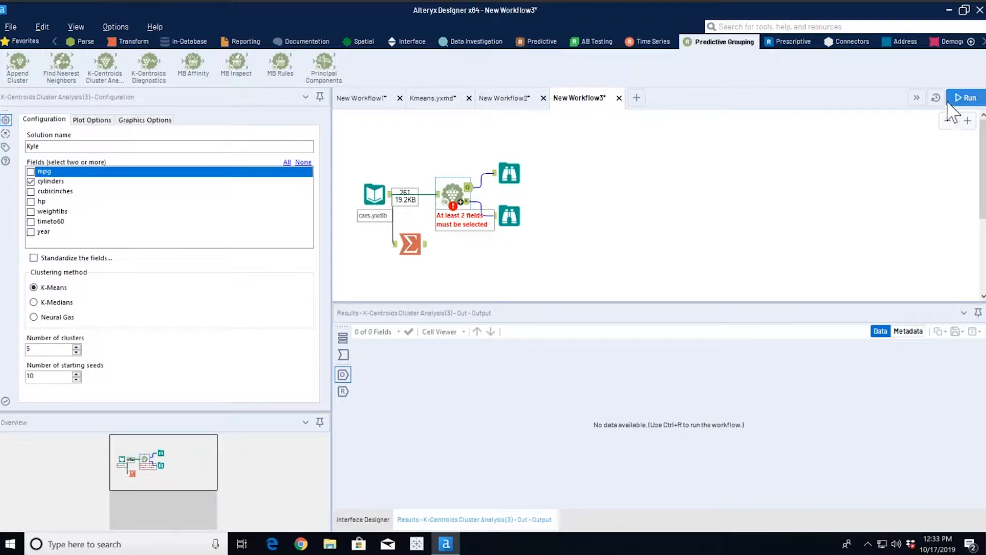
click(965, 98)
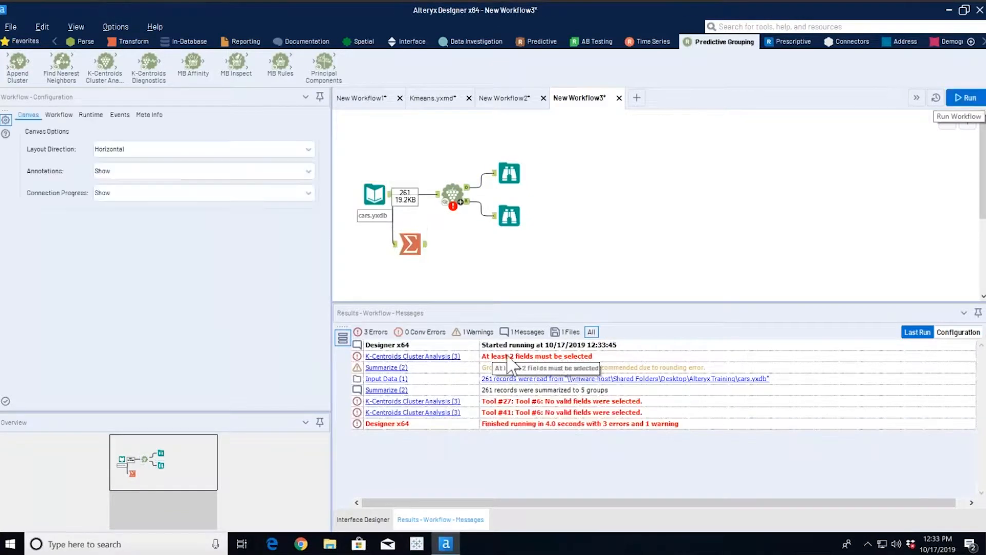
- Shift the cluster analysis and its Browse tools away from the input and insert a Formula tool between cars.yxdb and K-Centroids
drag(437, 137, 540, 253)
drag(456, 194, 503, 196)
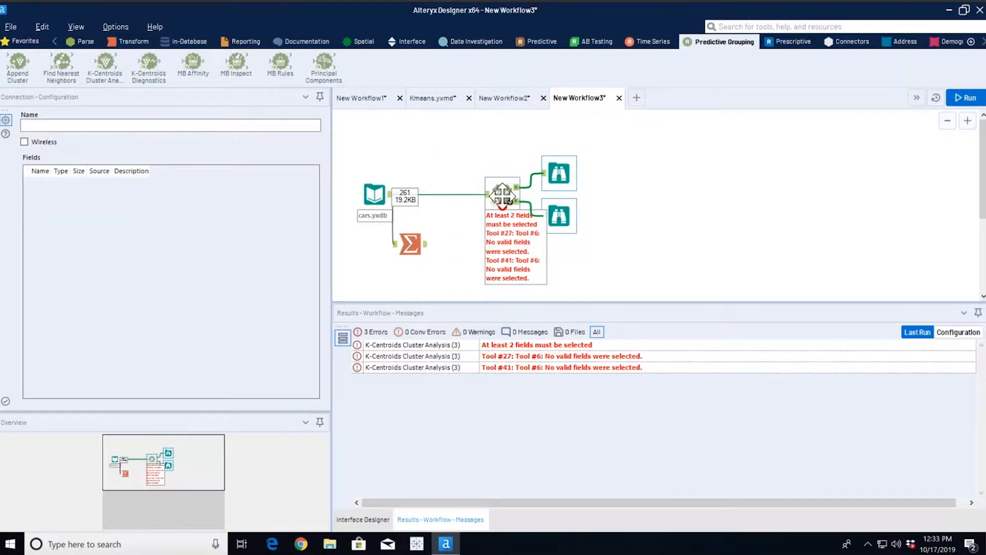
click(641, 206)
click(591, 195)
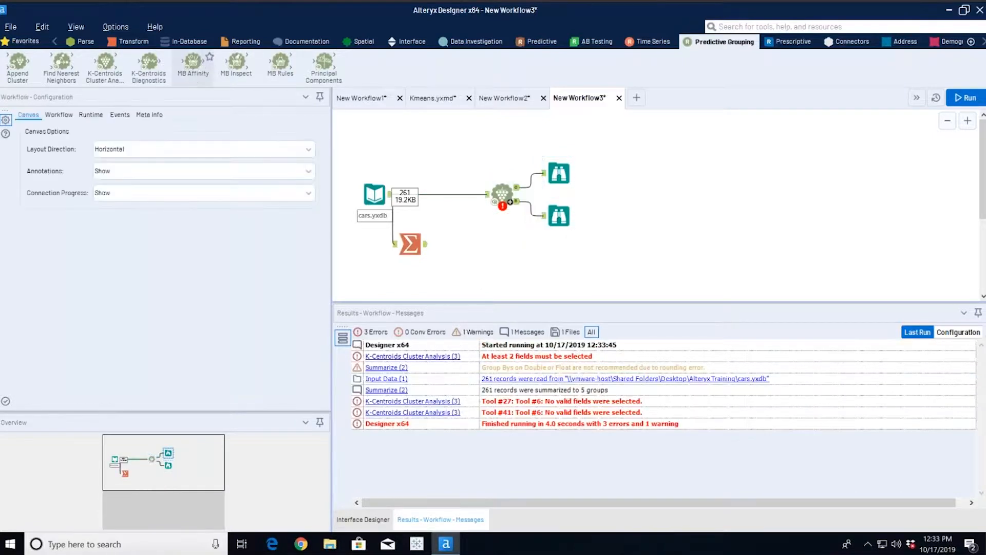
click(55, 40)
click(134, 42)
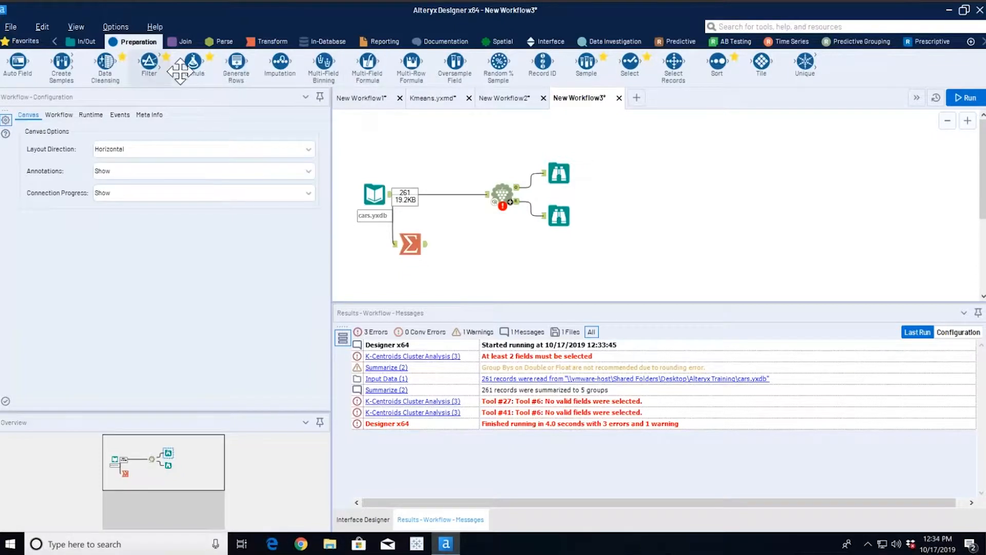
drag(193, 62, 438, 194)
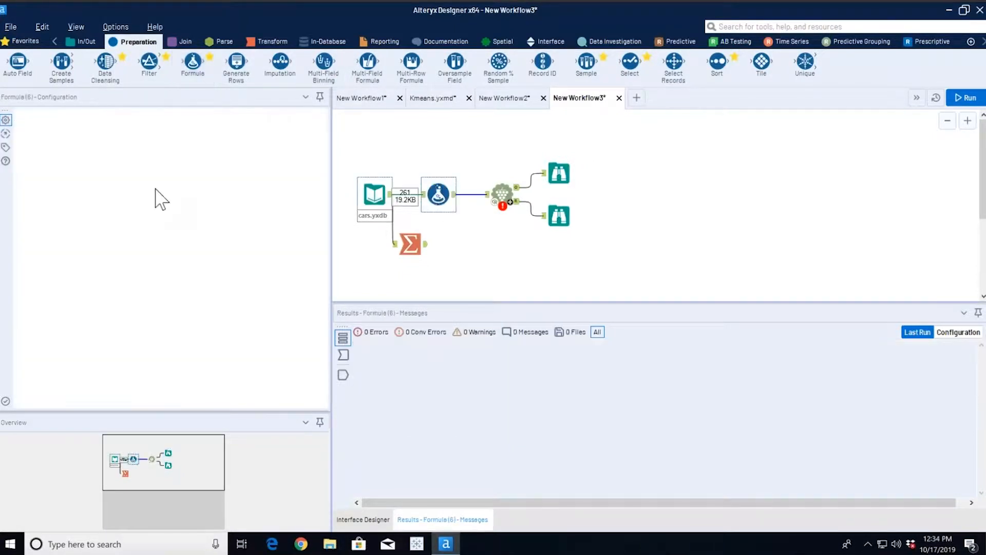
- Add a new Formula column named Constant with the expression 1 and the data type Double
click(112, 129)
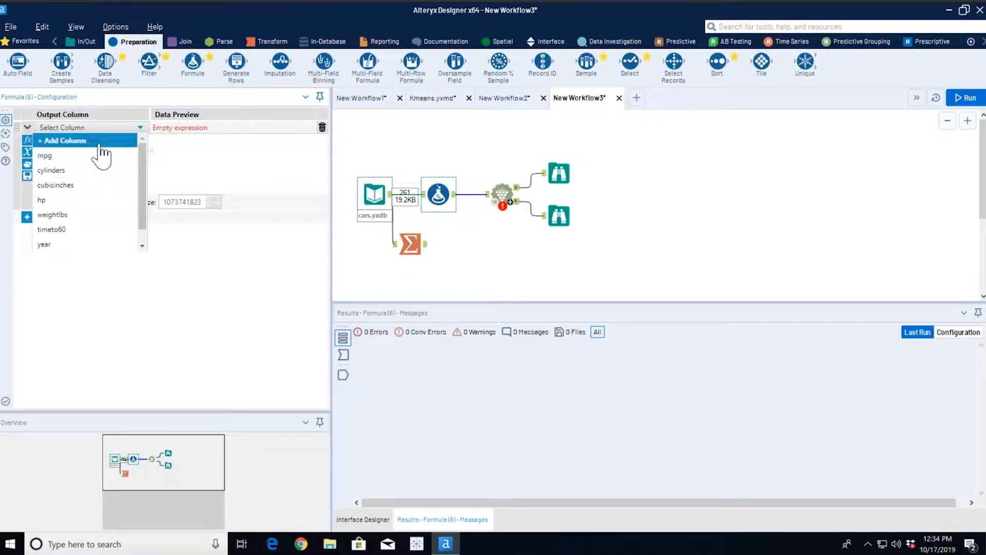
click(99, 142)
text(Constant)
click(83, 148)
text(1)
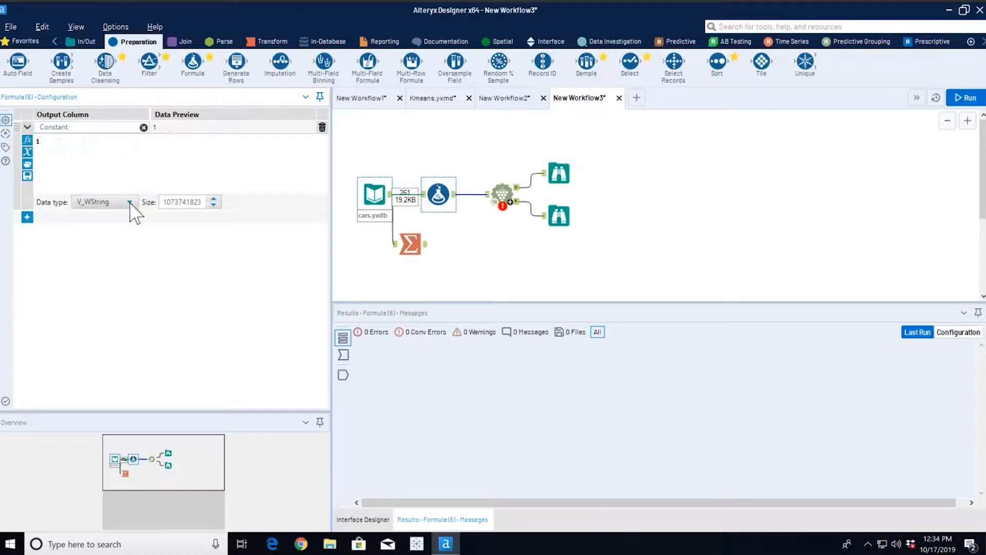
click(129, 202)
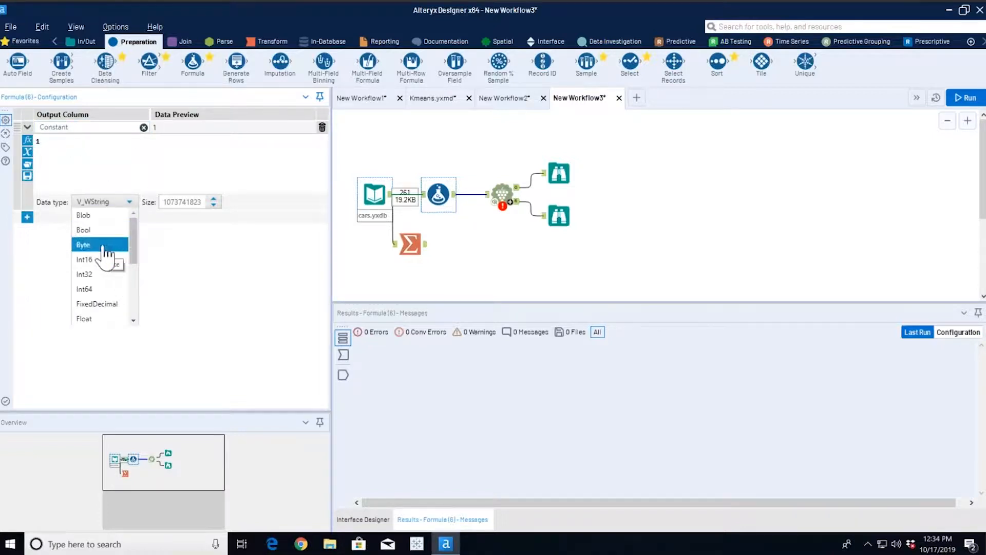
click(103, 245)
click(129, 202)
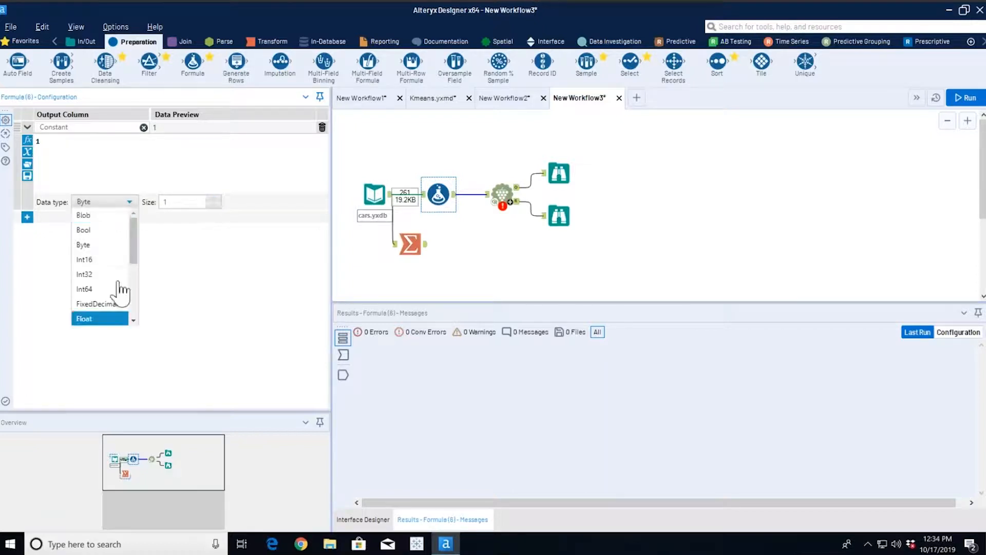
scroll(122, 291, down, 3)
click(111, 216)
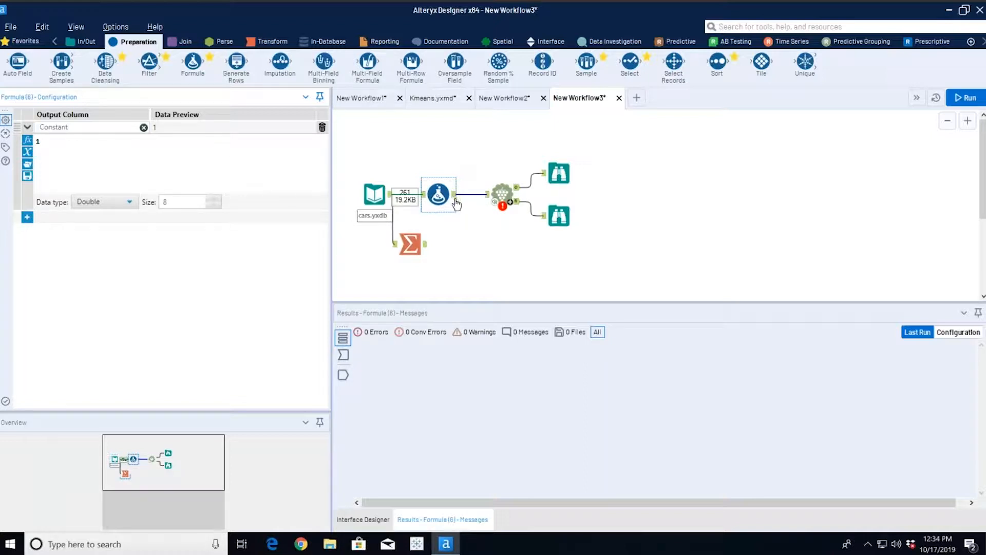
- Attach a Browse tool to the Formula output and run the workflow with Constant added to the K-Centroids fields
click(85, 42)
drag(17, 62, 481, 159)
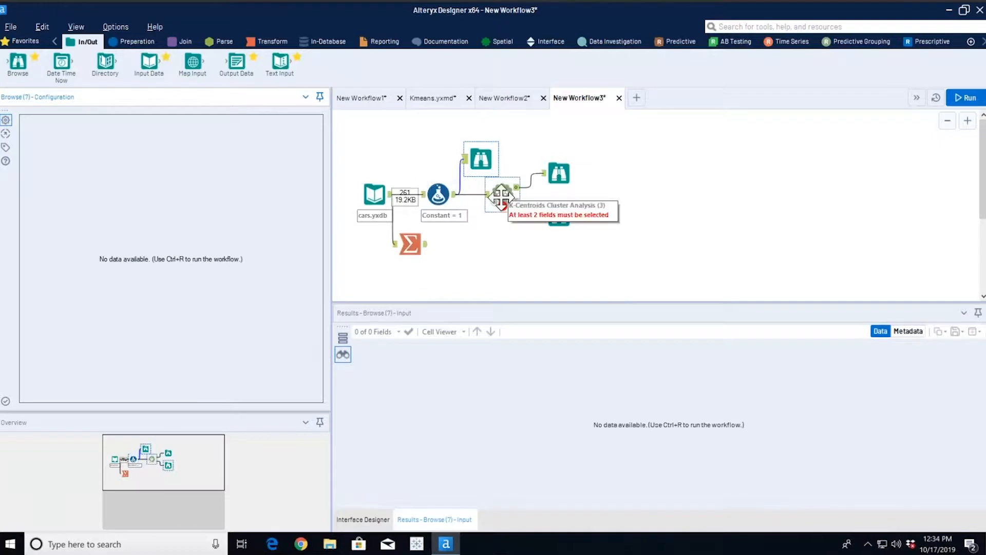
click(501, 196)
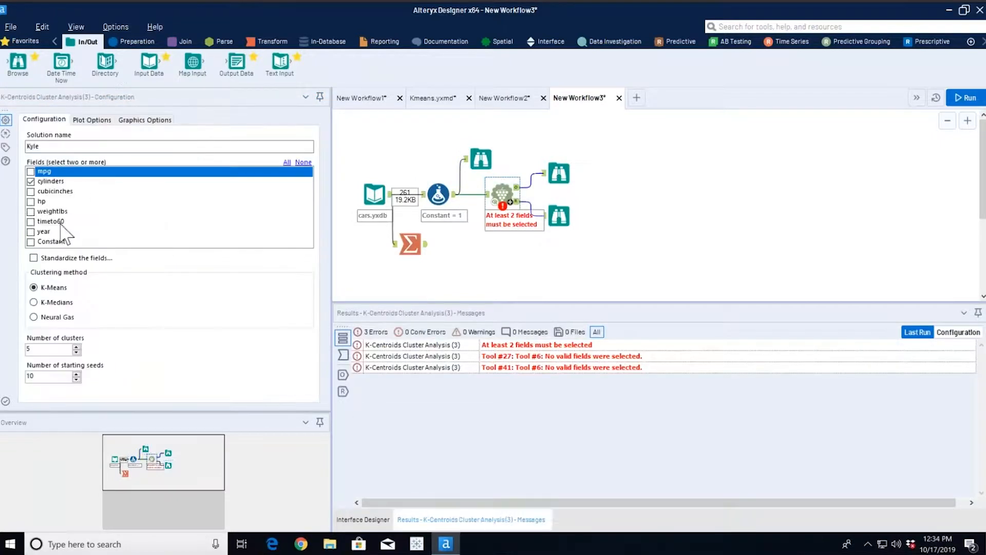
click(31, 242)
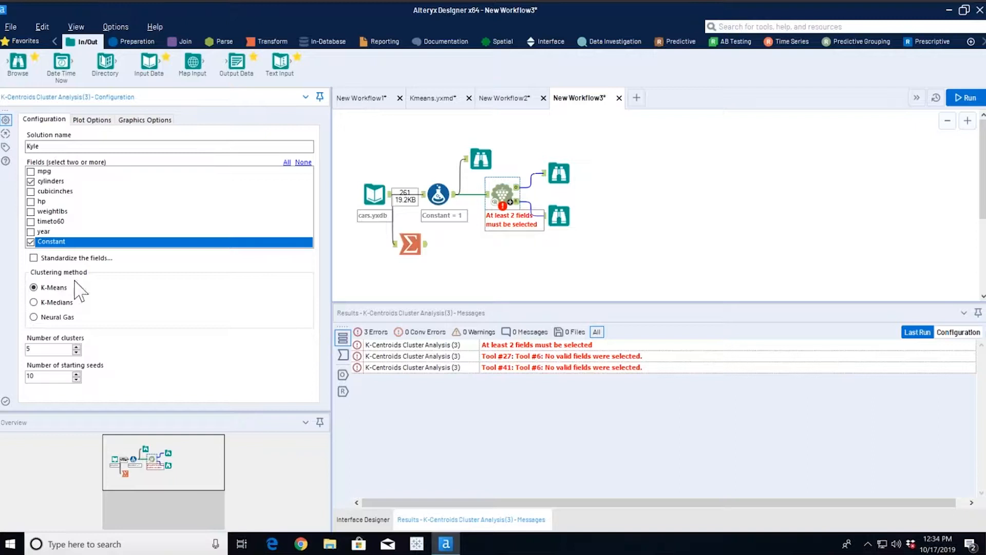
click(966, 98)
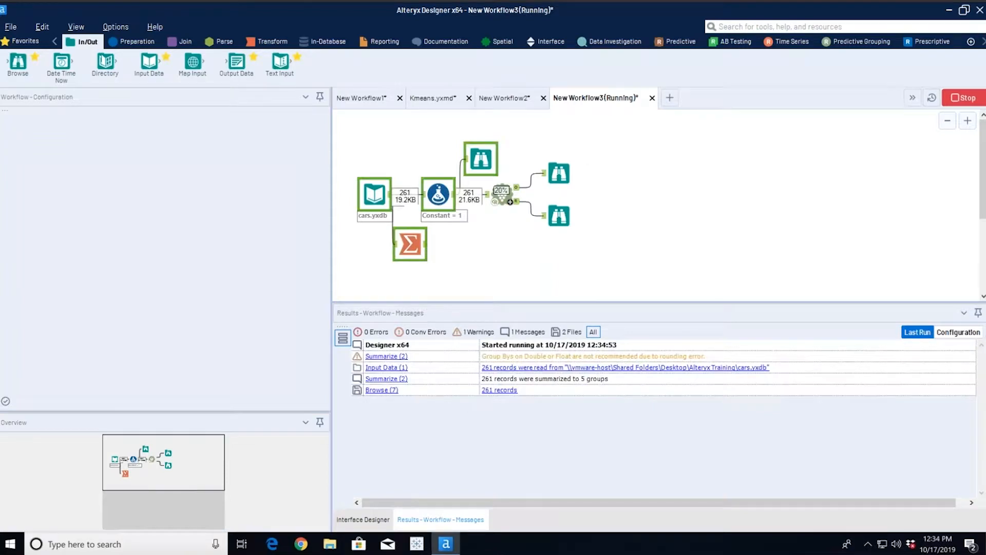
- Examine the cluster sizes and centroids in the widened K-Means summary report, and check the K-Centroids error messages
click(561, 171)
click(557, 213)
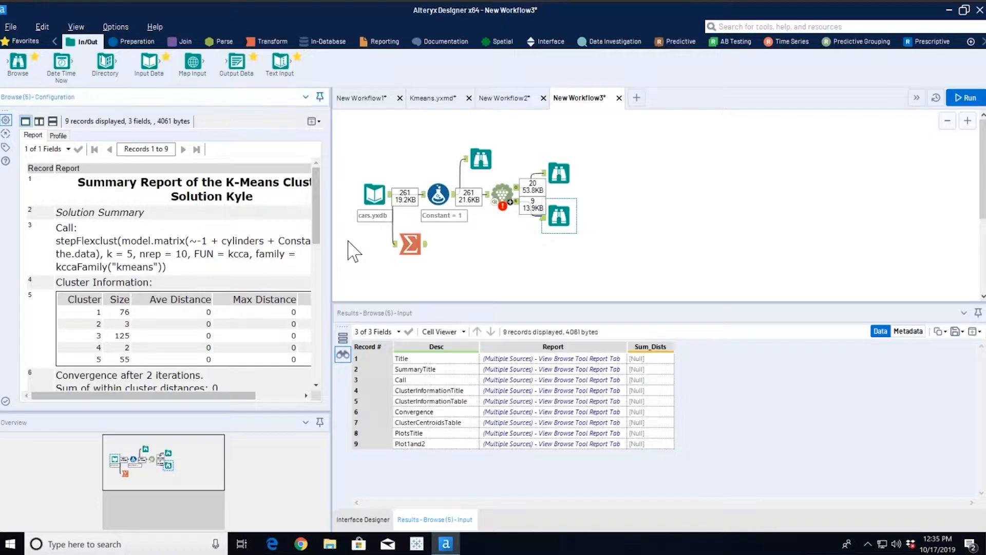
drag(331, 240, 393, 240)
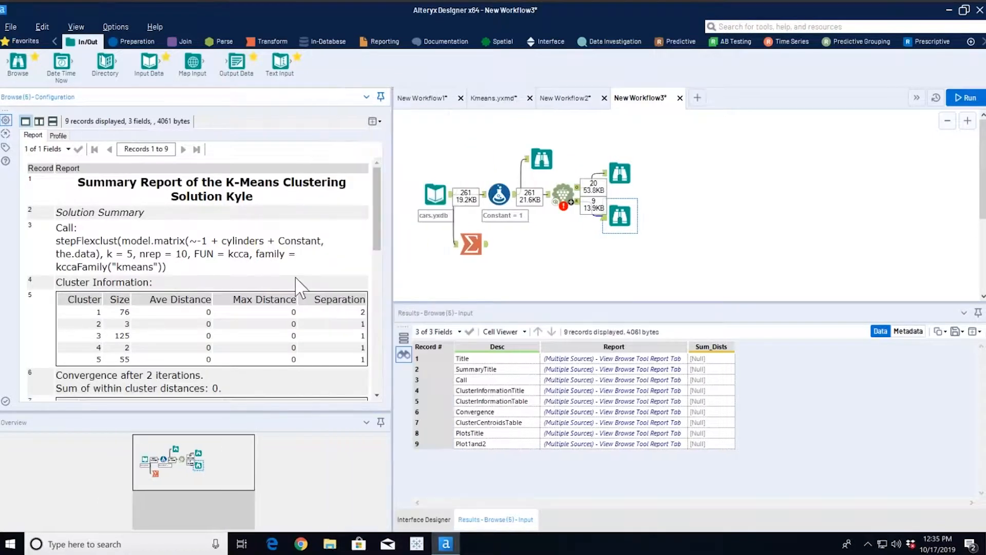
scroll(296, 279, down, 3)
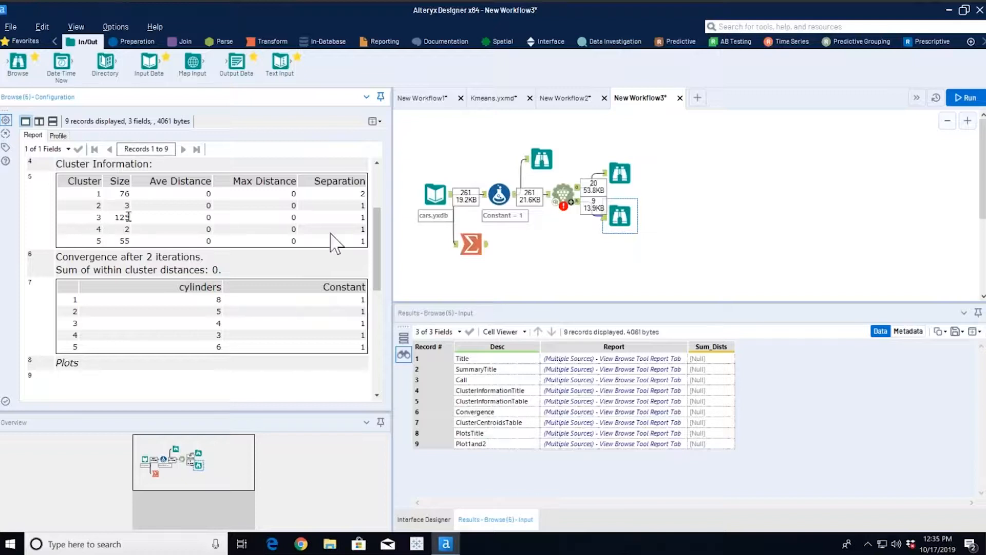
click(562, 193)
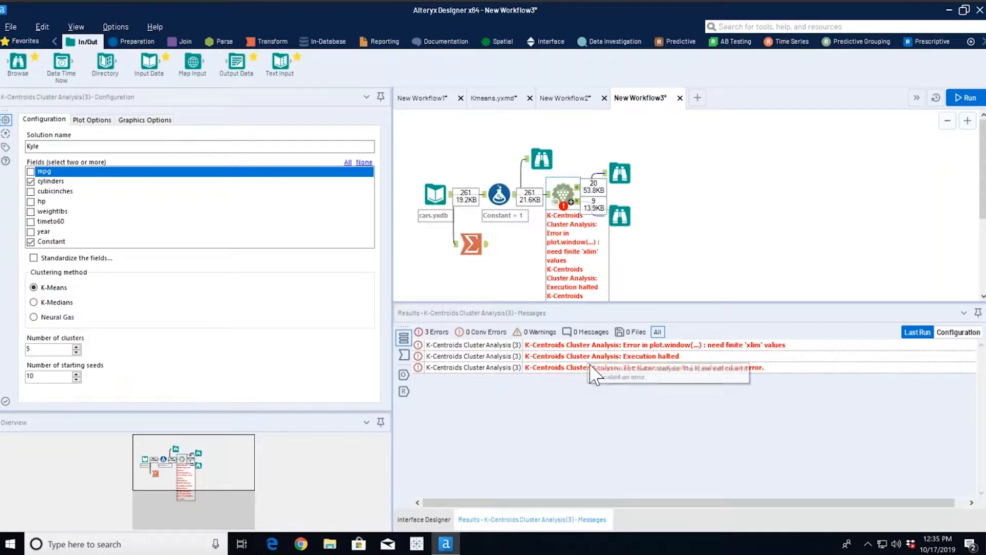
- Compare the cluster sizes in the K-Means summary report with the cylinder counts in the Summarize output
click(620, 216)
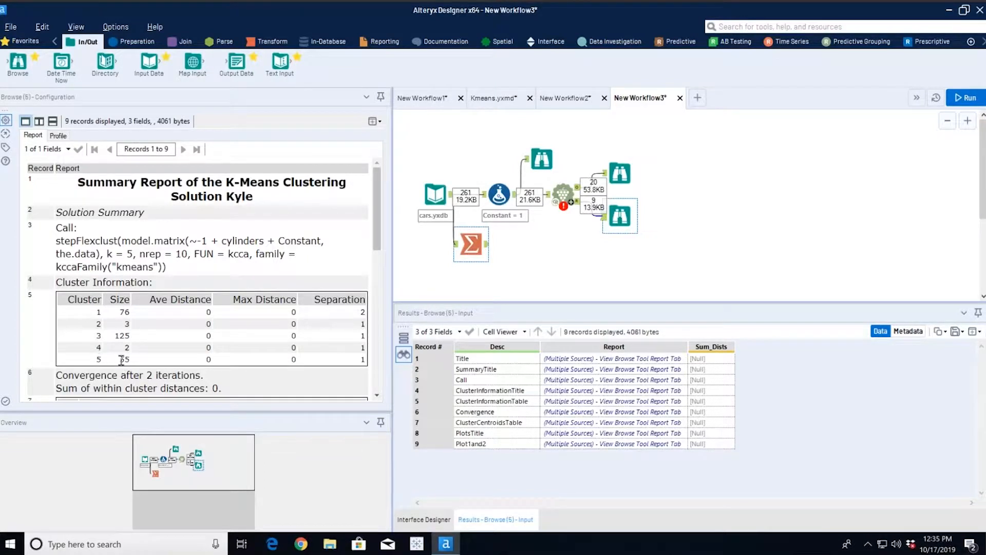
click(471, 245)
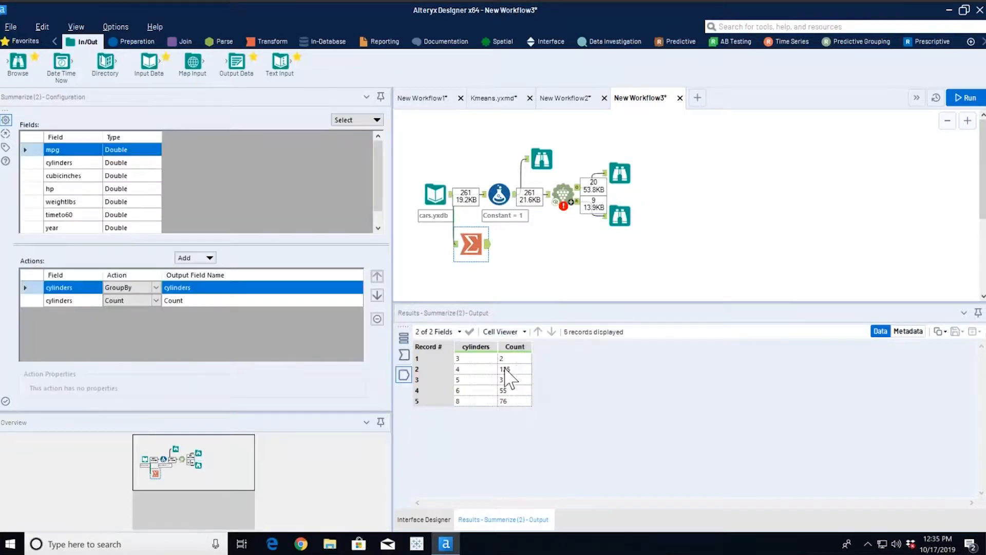
click(621, 217)
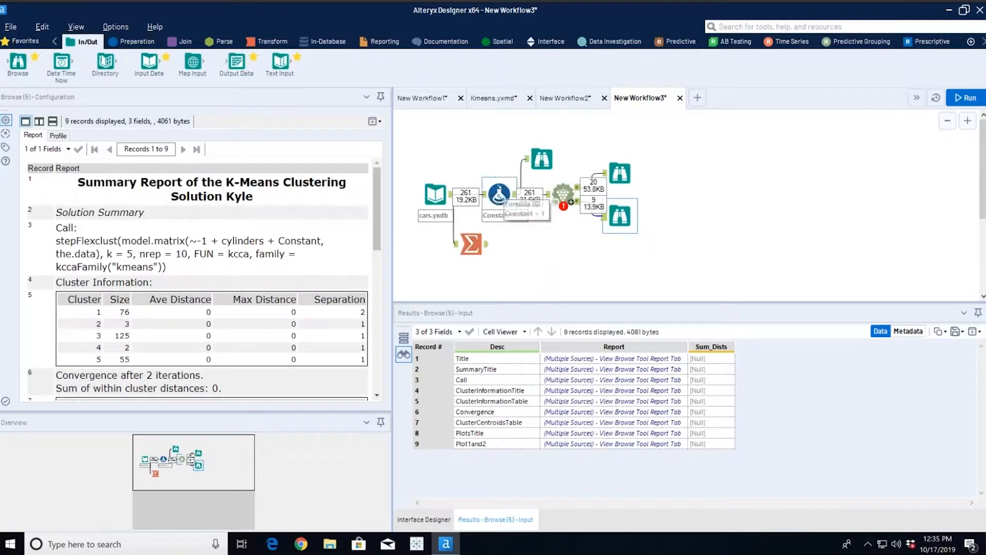
- Review the Formula tool and the K-Centroids settings and output, and return to the cluster summary report
mouse_move(565, 197)
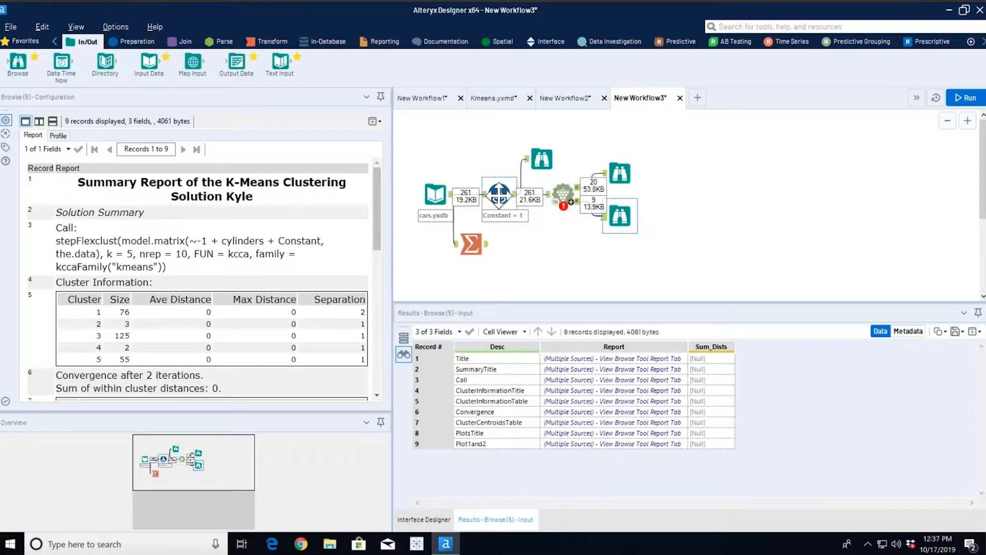
click(499, 194)
click(563, 194)
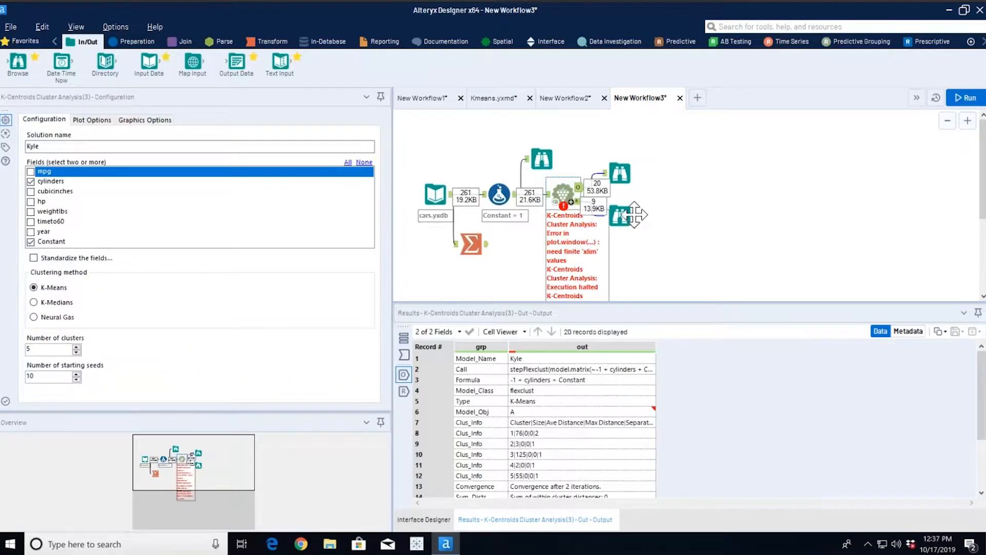
click(620, 216)
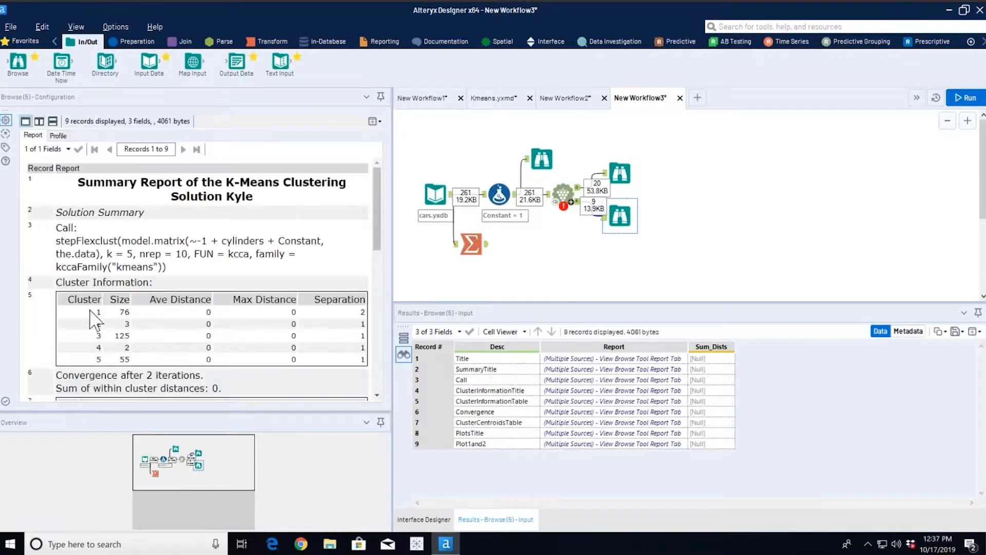
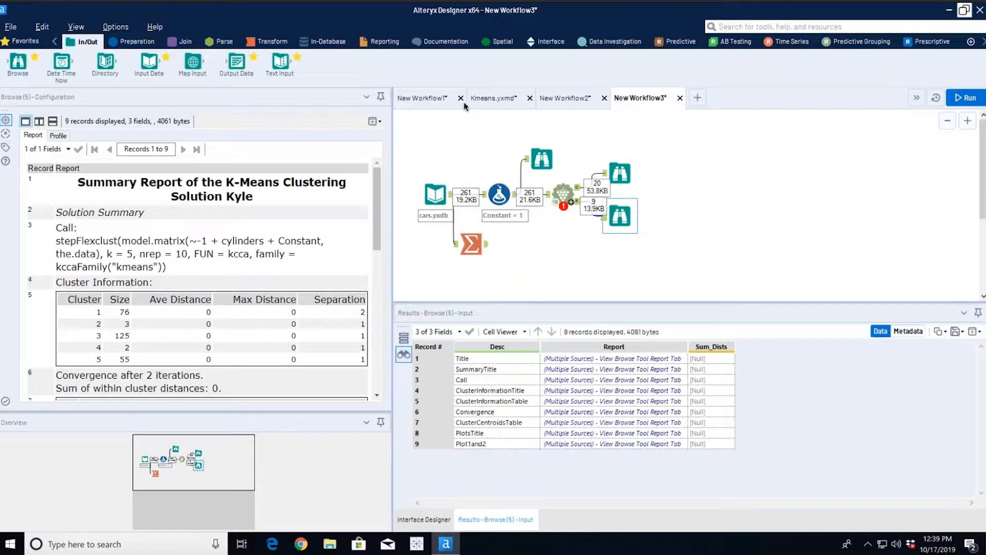
- Return to New Workflow1 and show the cluster plot from the Kmeans Cluster Select macro's last Browse tool in a separate window
click(433, 100)
click(740, 273)
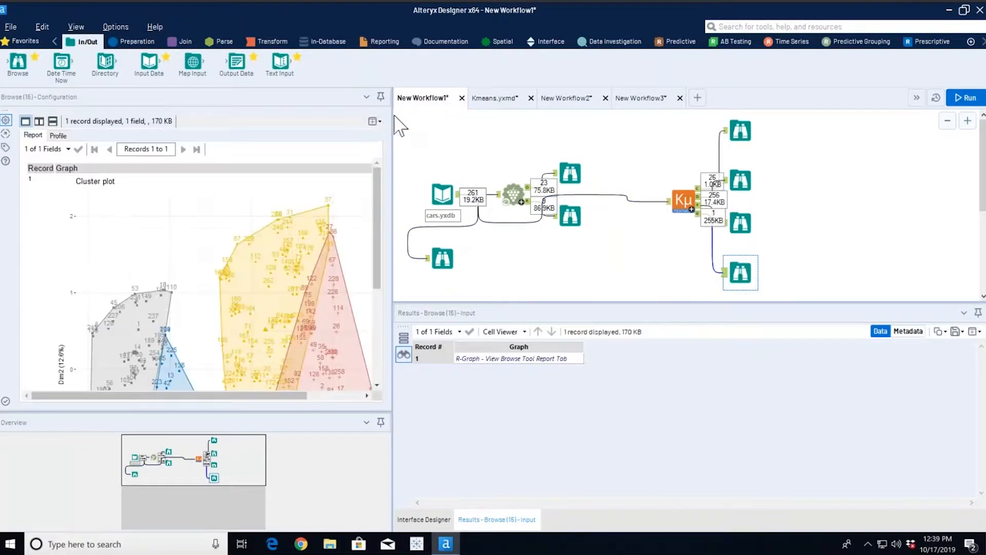
click(379, 122)
click(355, 135)
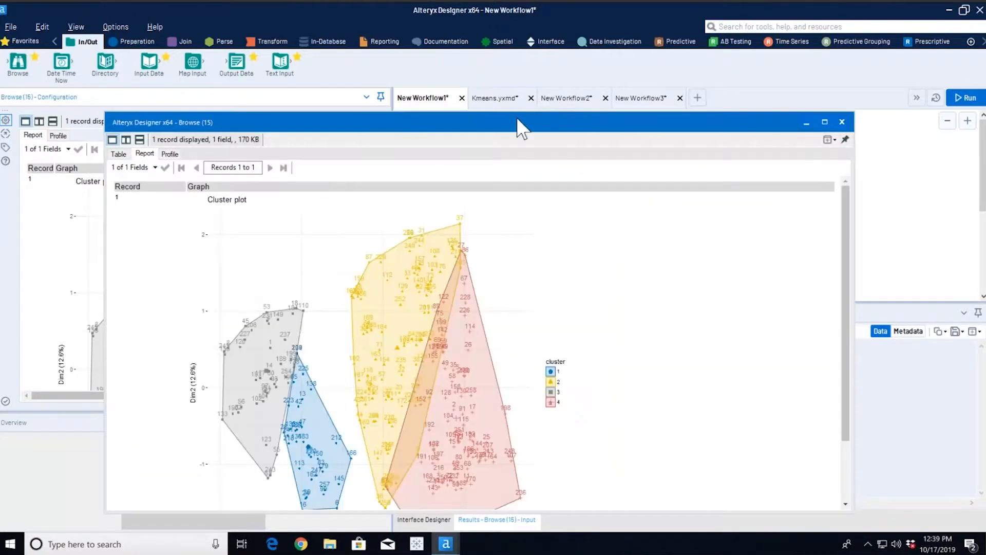
- Examine the cluster plot in its separate window and close that window
drag(519, 125, 466, 24)
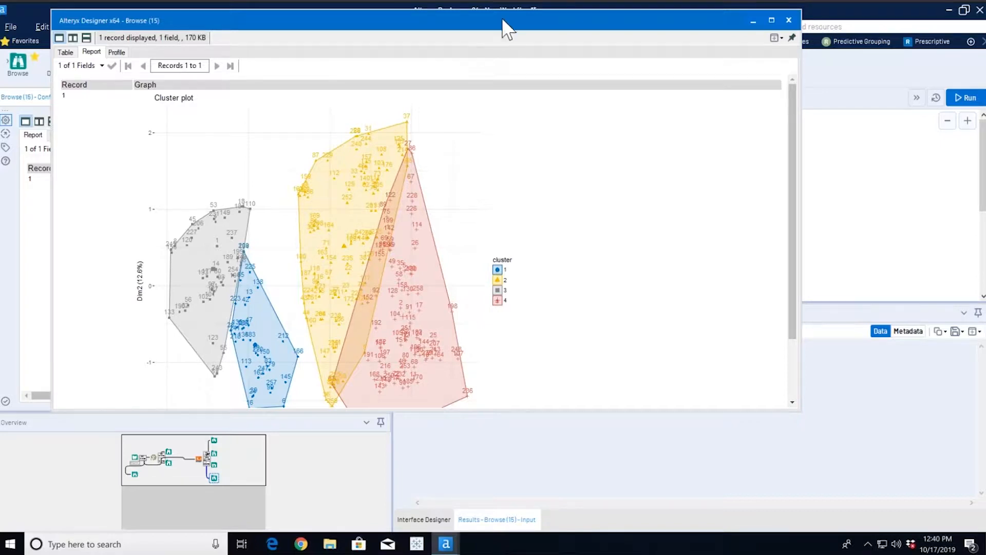
drag(520, 19, 483, 23)
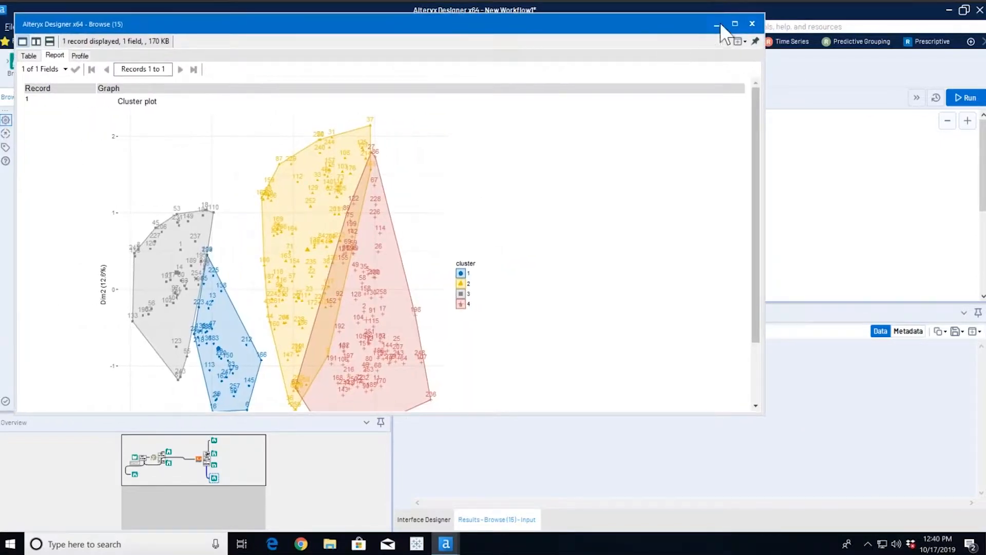
click(753, 24)
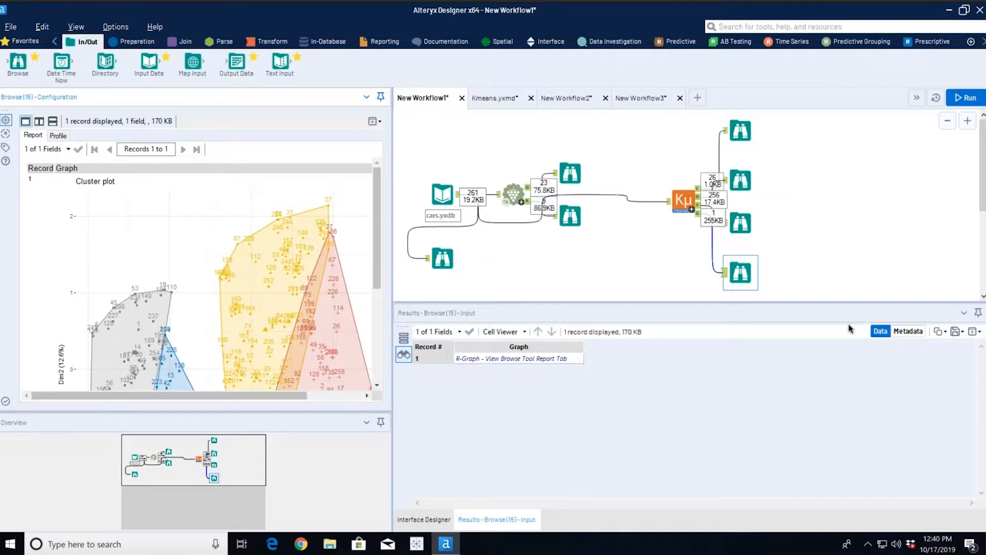
- Show the Num_Clusters report from the macro's third Browse tool in a separate window, examine the percentage for each cluster count, and close it
click(735, 225)
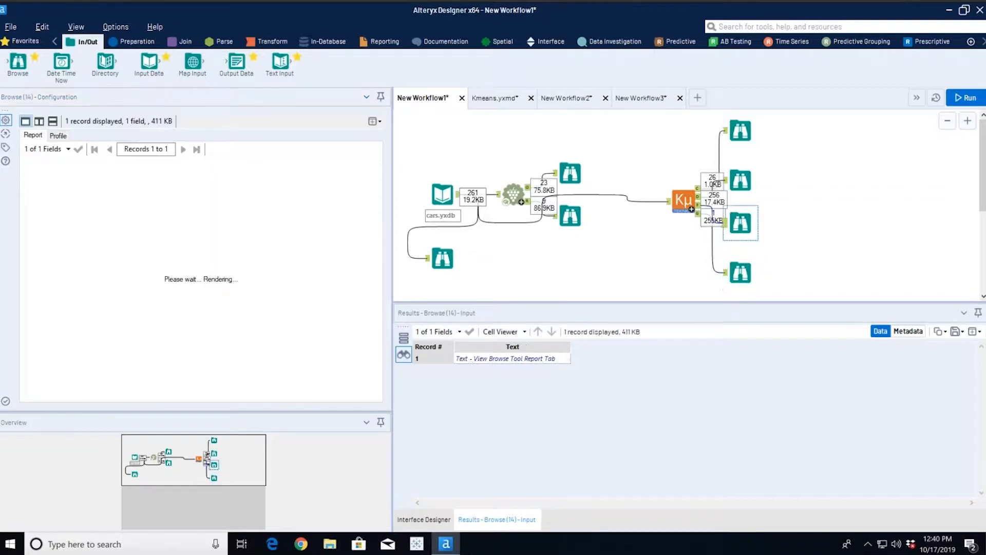
click(379, 122)
click(362, 133)
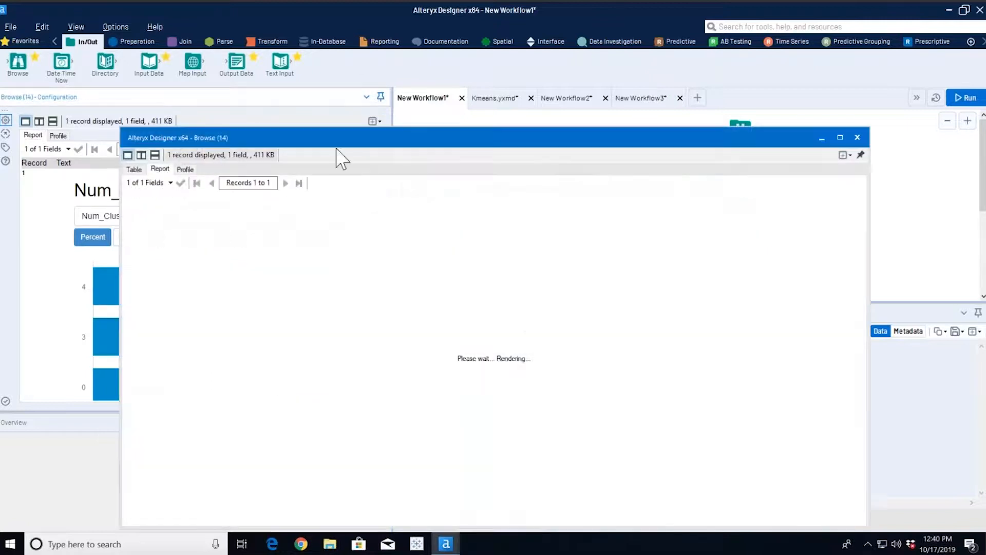
drag(428, 141, 333, 43)
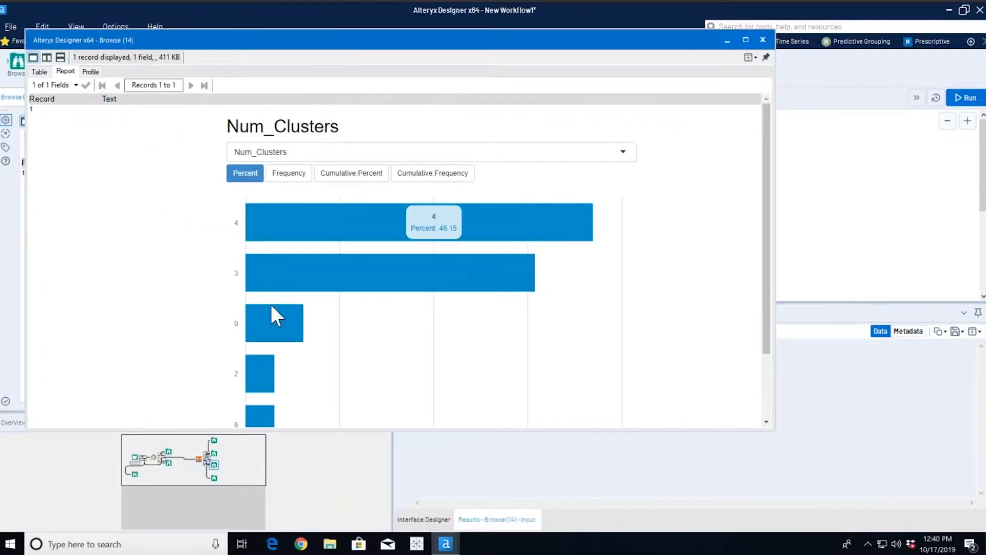
mouse_move(281, 330)
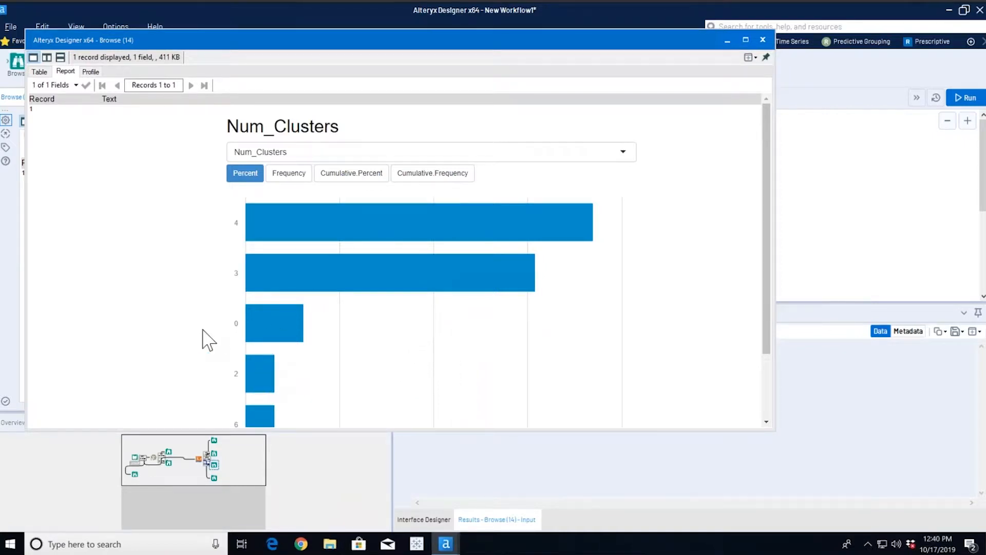
scroll(208, 339, down, 1)
scroll(208, 339, down, 2)
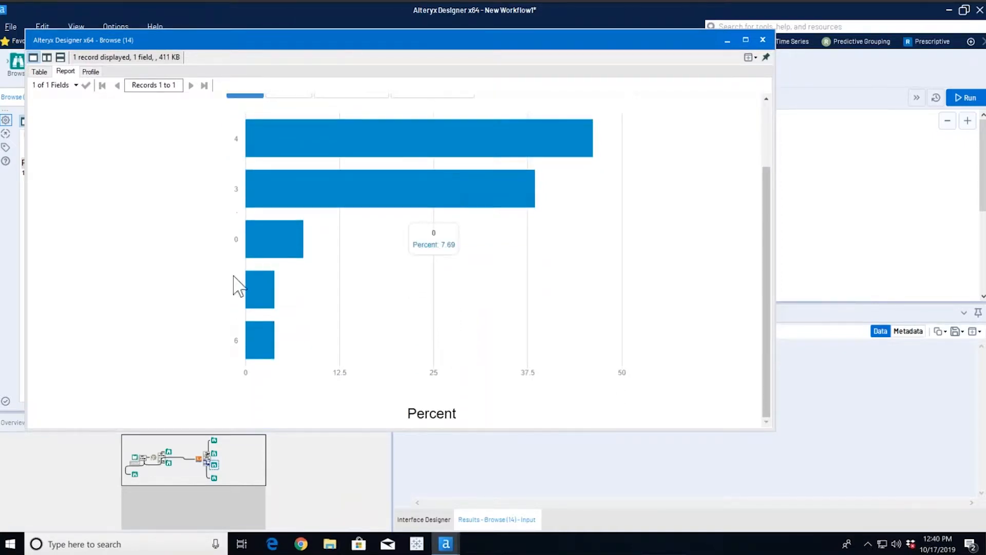
mouse_move(268, 257)
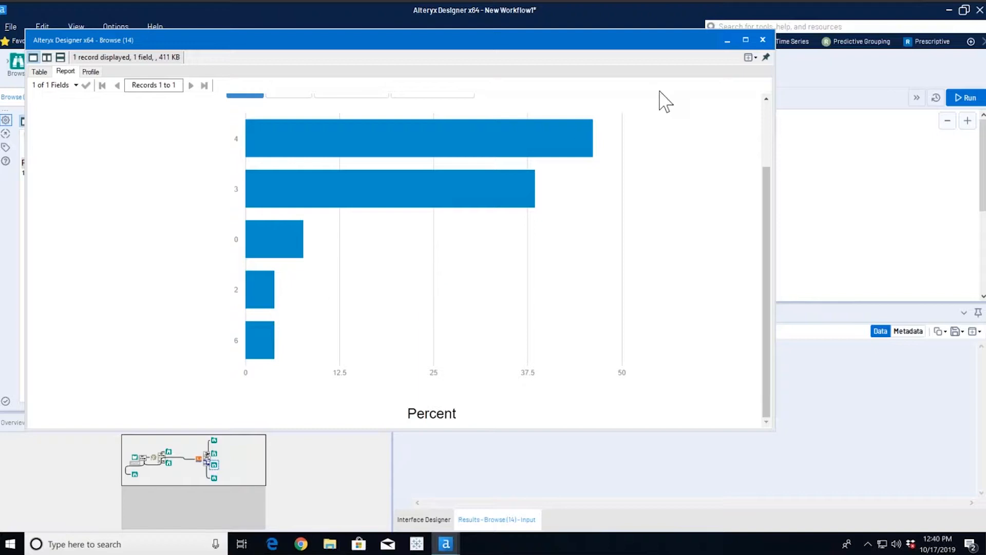
click(763, 40)
- Review the recommended Num_Clusters and Estimate for each index type in the macro's first Browse output
click(741, 131)
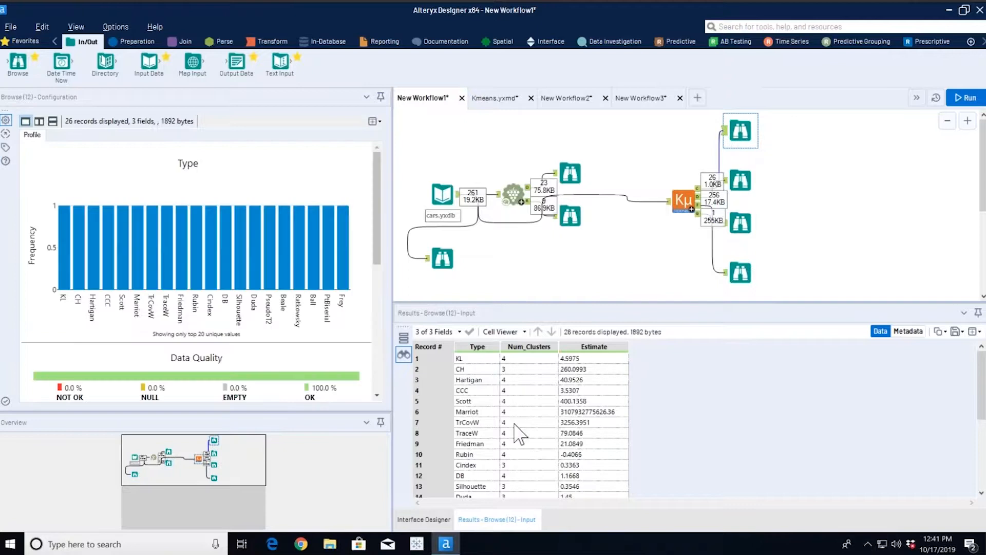
scroll(508, 426, down, 5)
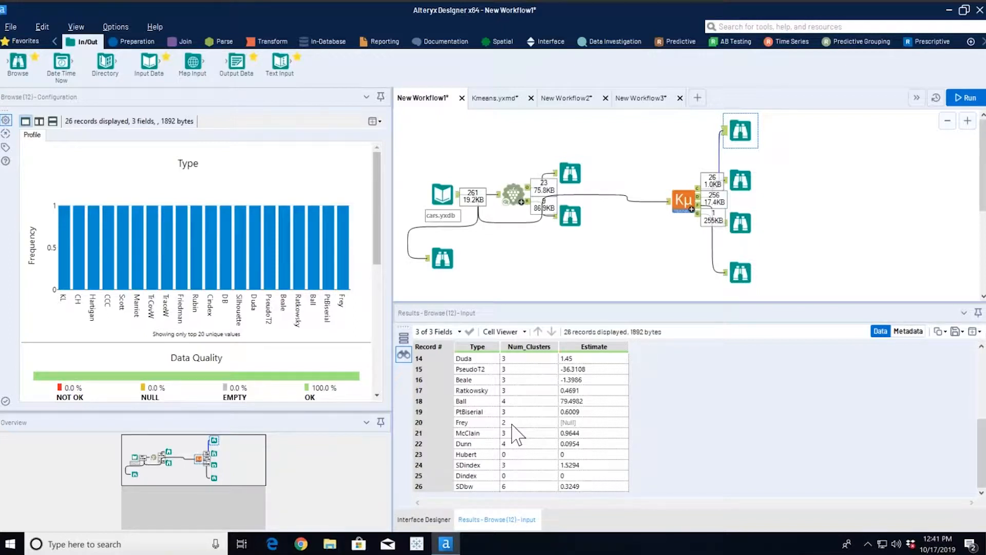
scroll(515, 434, up, 5)
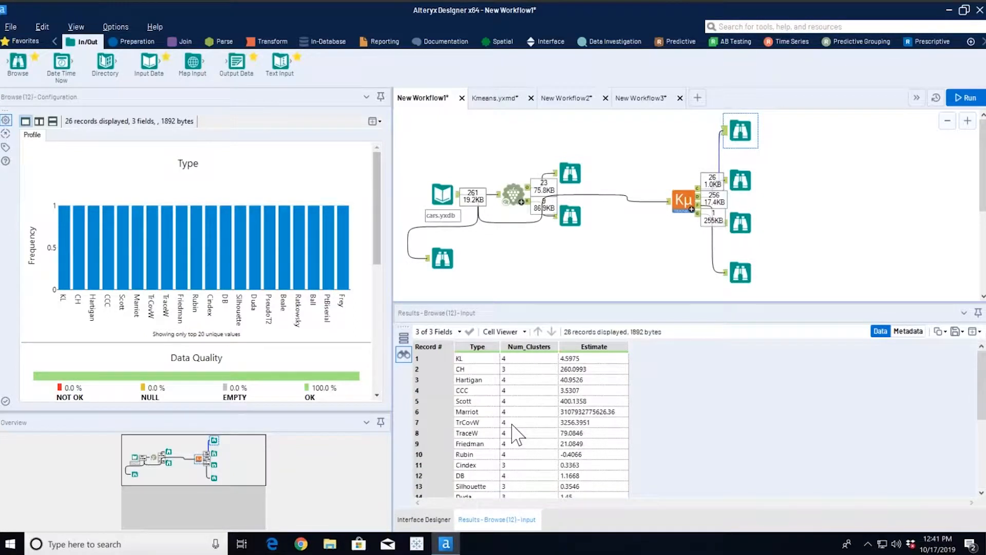
scroll(515, 434, down, 5)
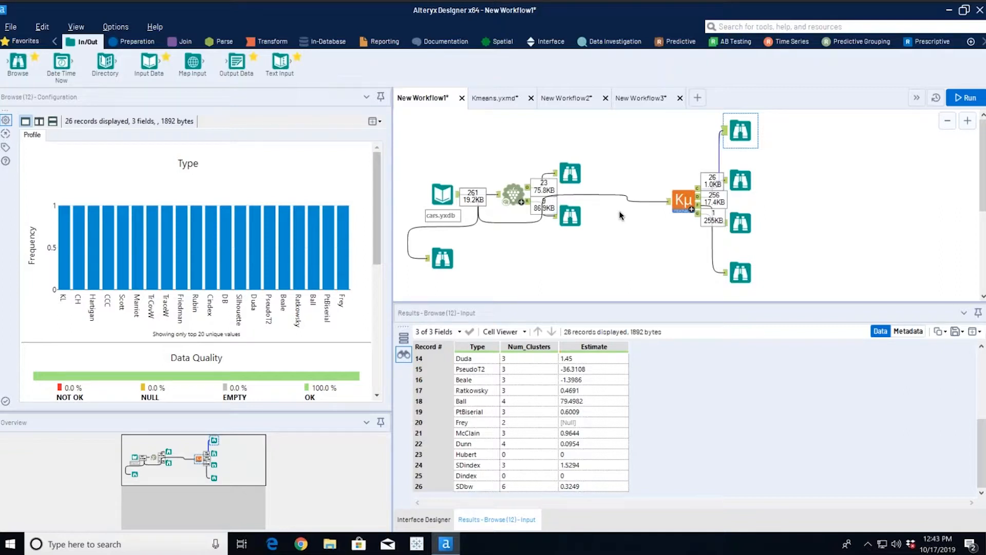
- Review the K-Centroids and Kmeans Cluster Select settings, and the macro's index and clustnum outputs
click(514, 198)
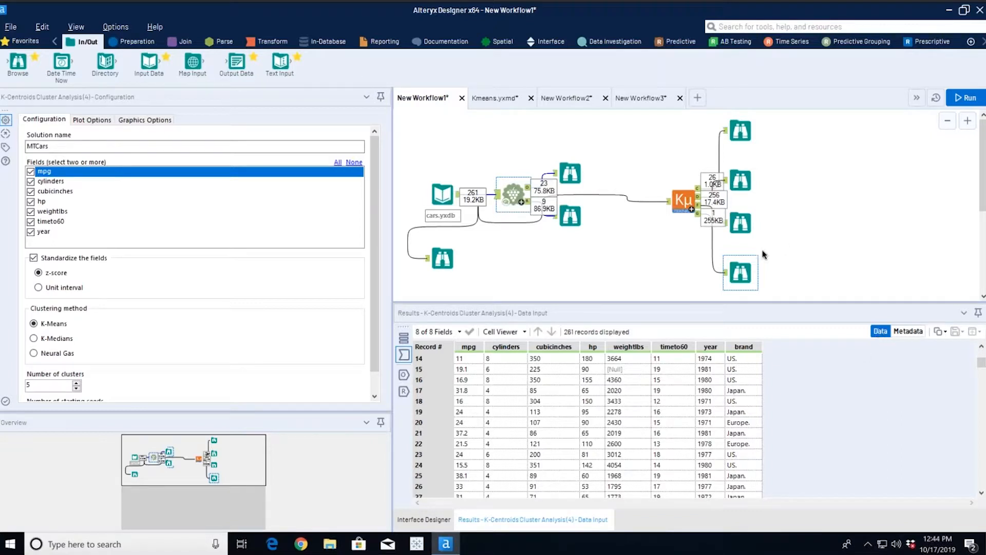
click(686, 200)
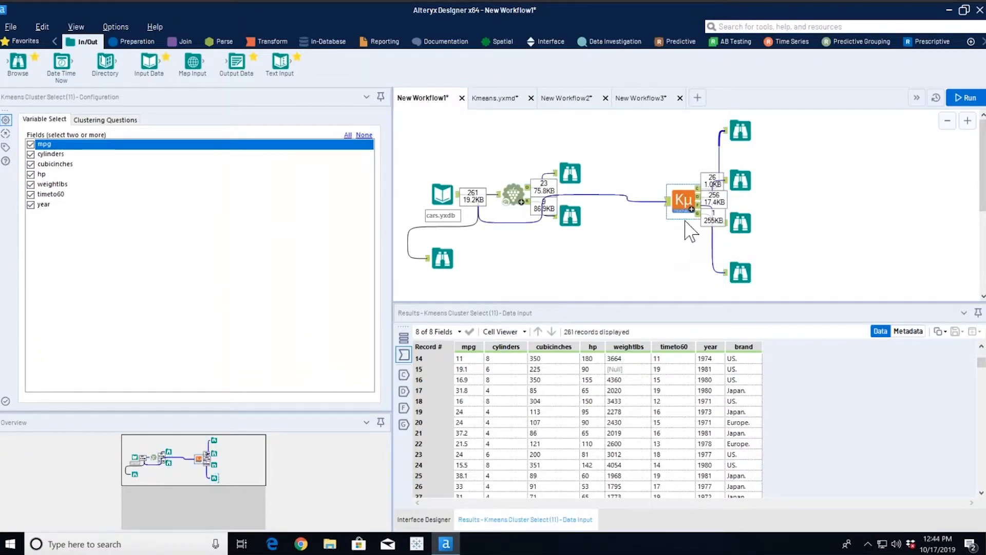
click(741, 131)
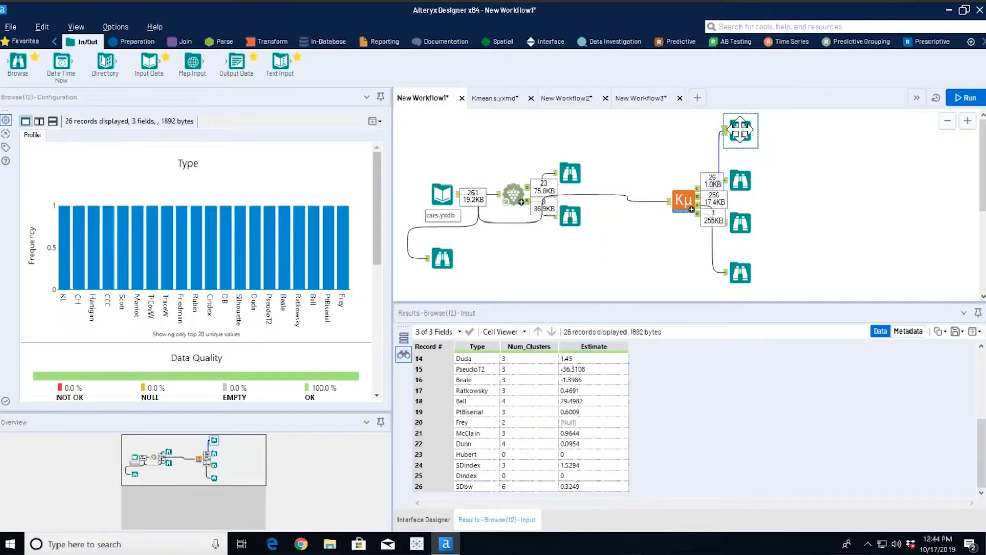
click(741, 180)
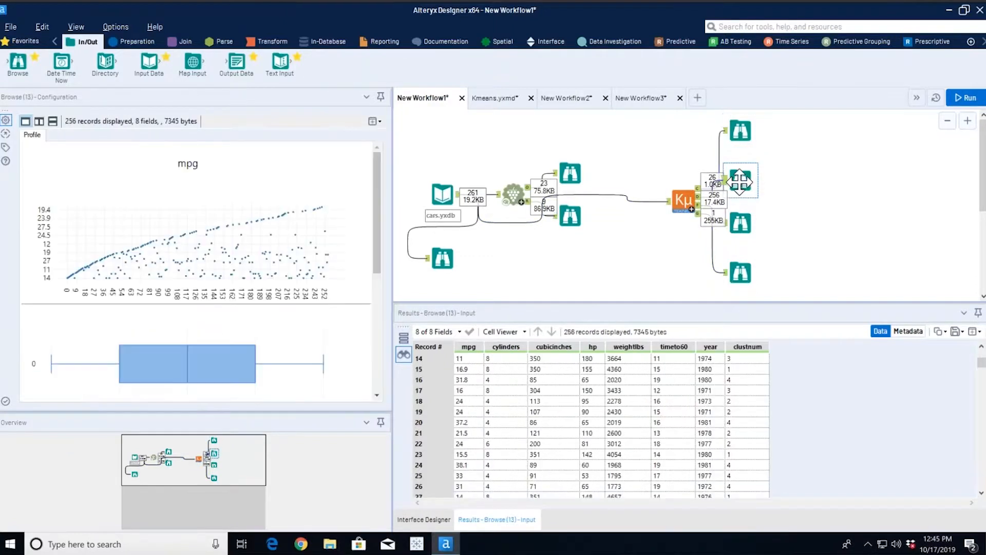
- Compare the percentages for 3 and 4 clusters in the Num_Clusters chart of the macro's third Browse tool
click(740, 223)
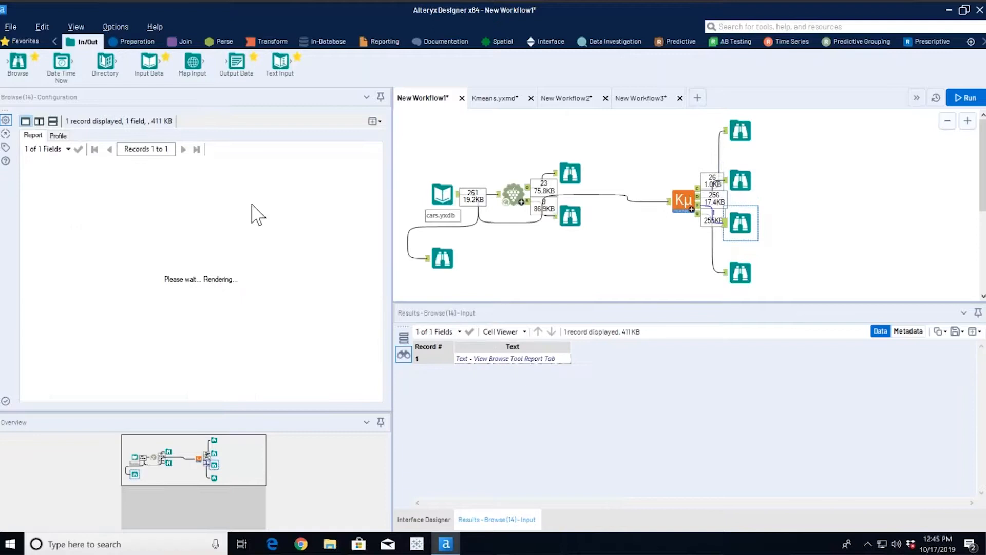
mouse_move(329, 325)
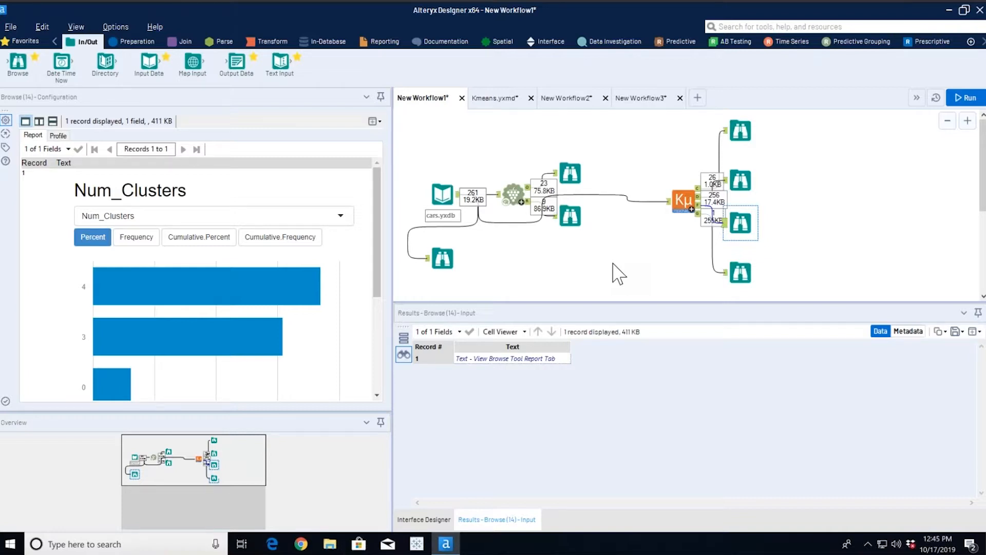
mouse_move(260, 330)
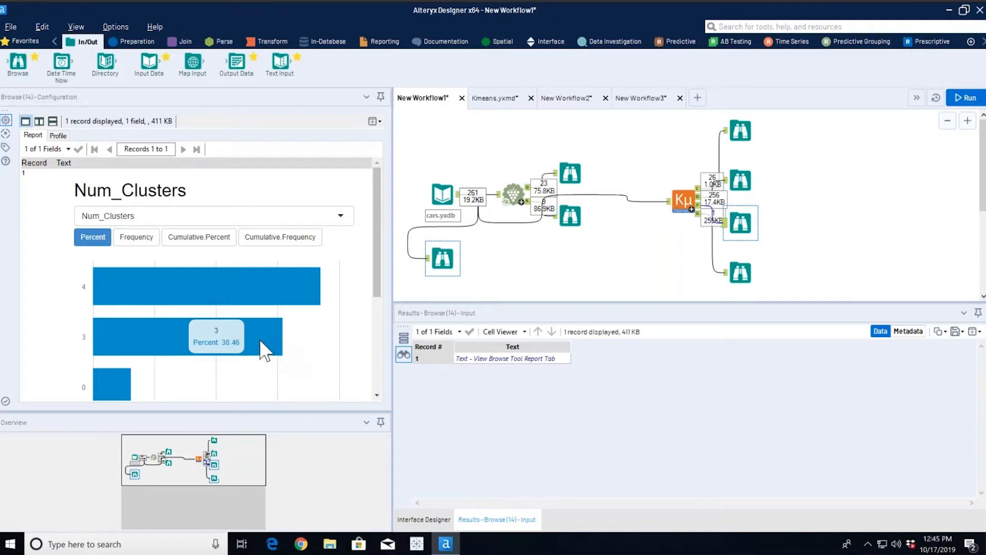
mouse_move(280, 280)
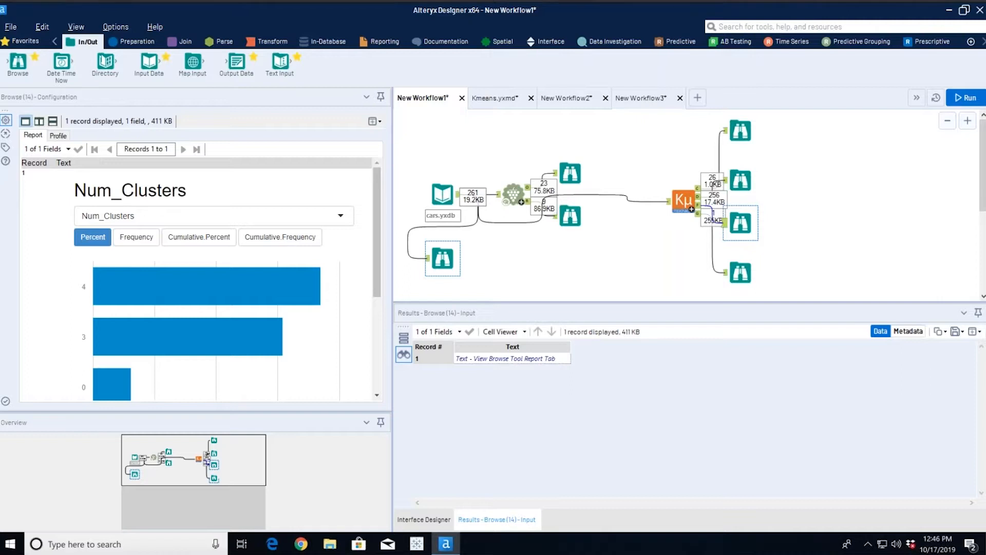
- In New Workflow3's Formula tool, add a new column named cyl2 with the expression [cylinders]
click(644, 100)
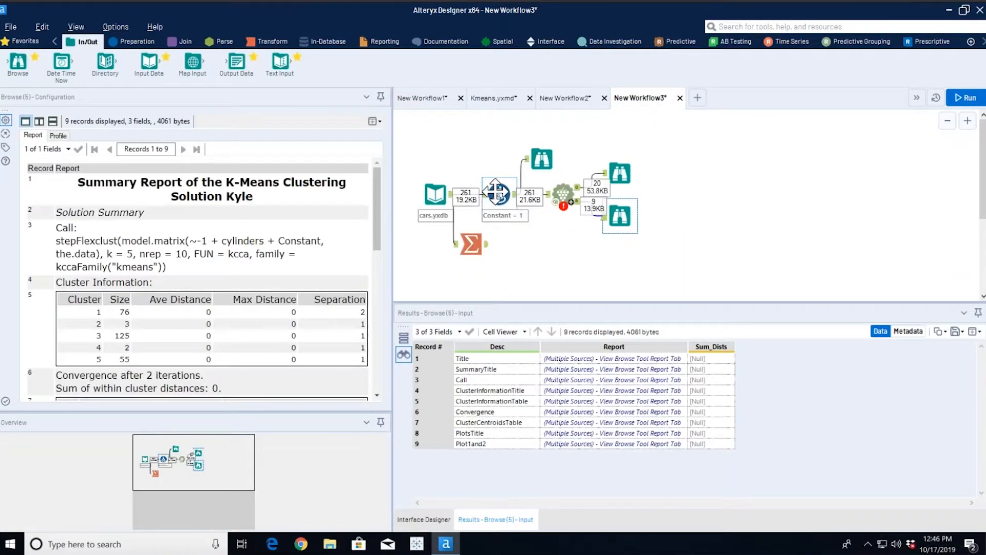
click(495, 192)
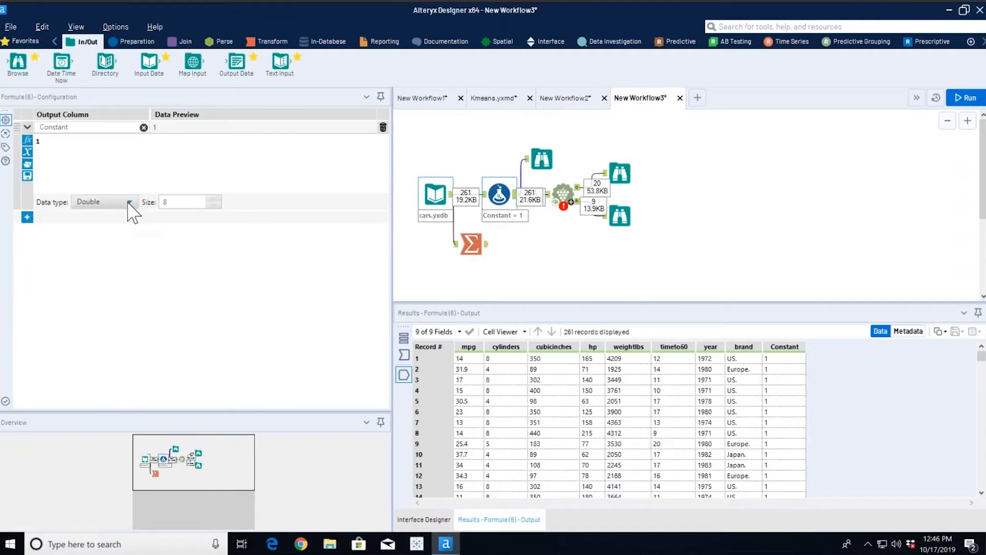
click(27, 216)
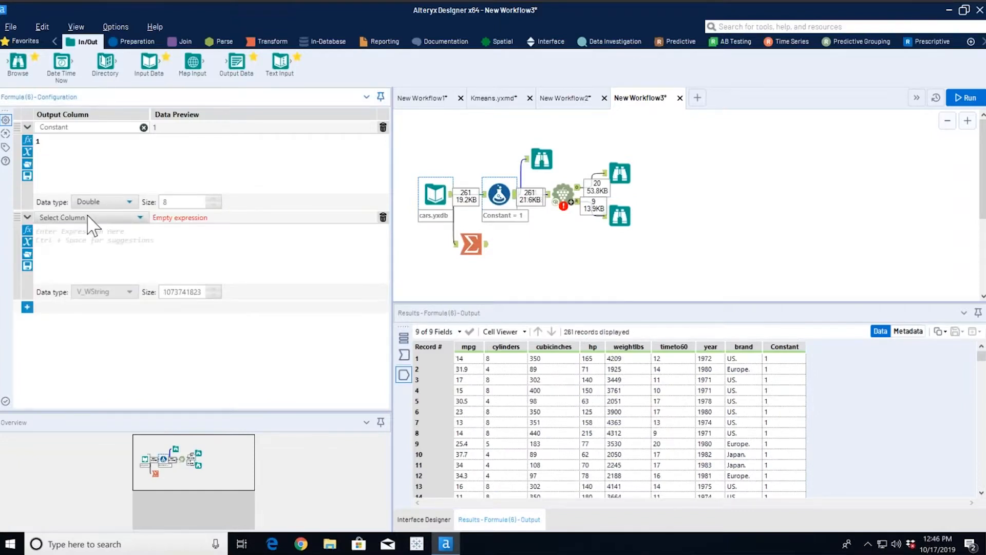
click(88, 219)
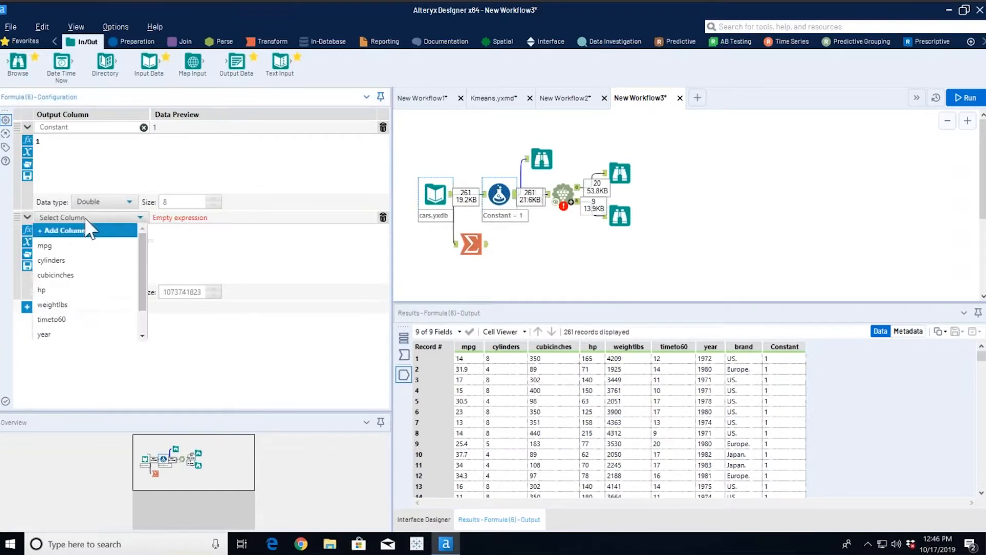
click(78, 260)
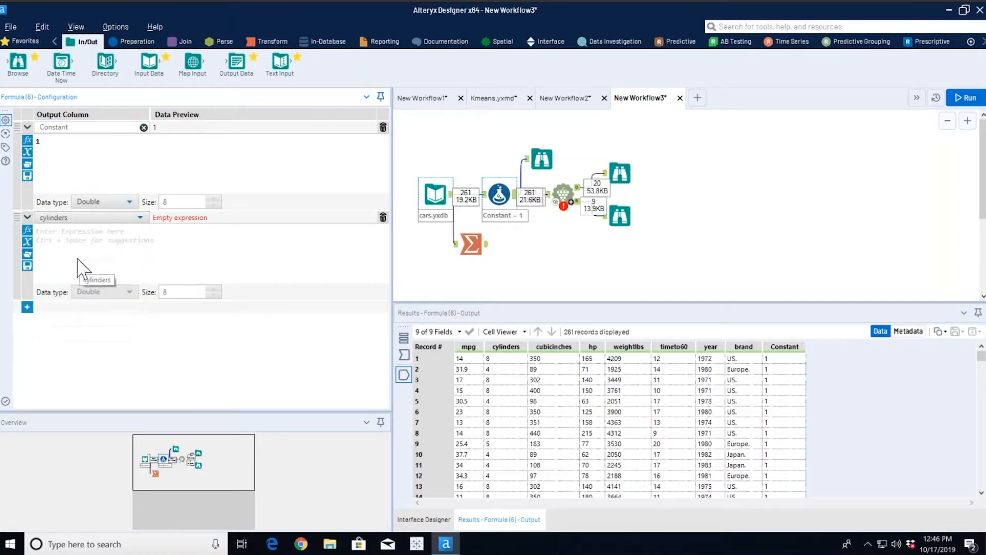
click(87, 219)
click(77, 230)
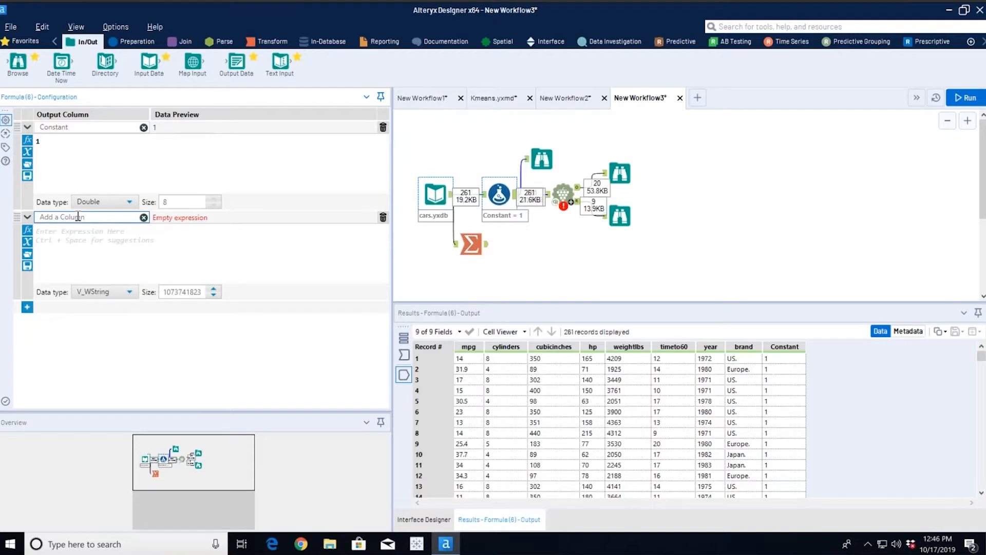
text(cyl2)
click(120, 239)
text([cylinders])
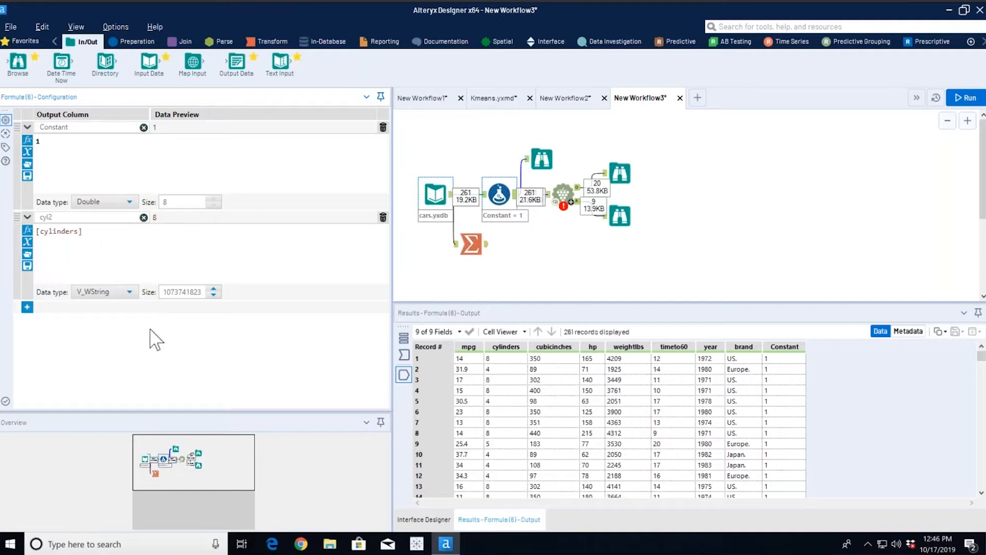
- Set the data type of the cyl2 column to Double
click(129, 291)
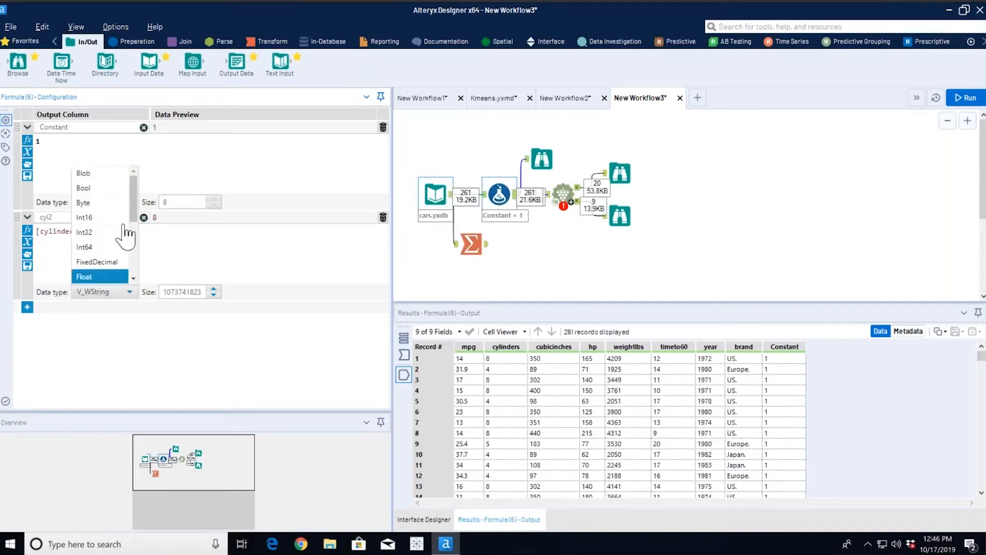
scroll(117, 216, down, 3)
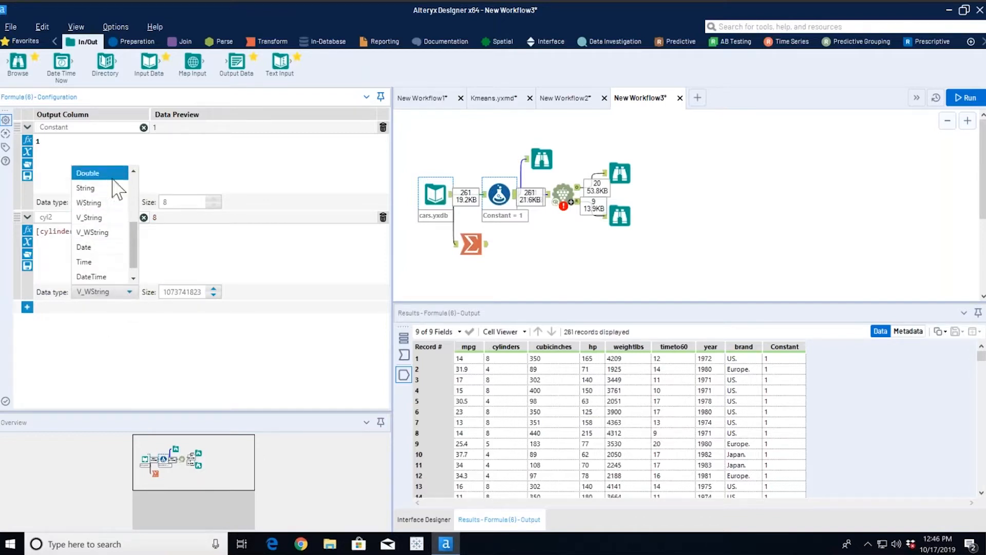
click(88, 173)
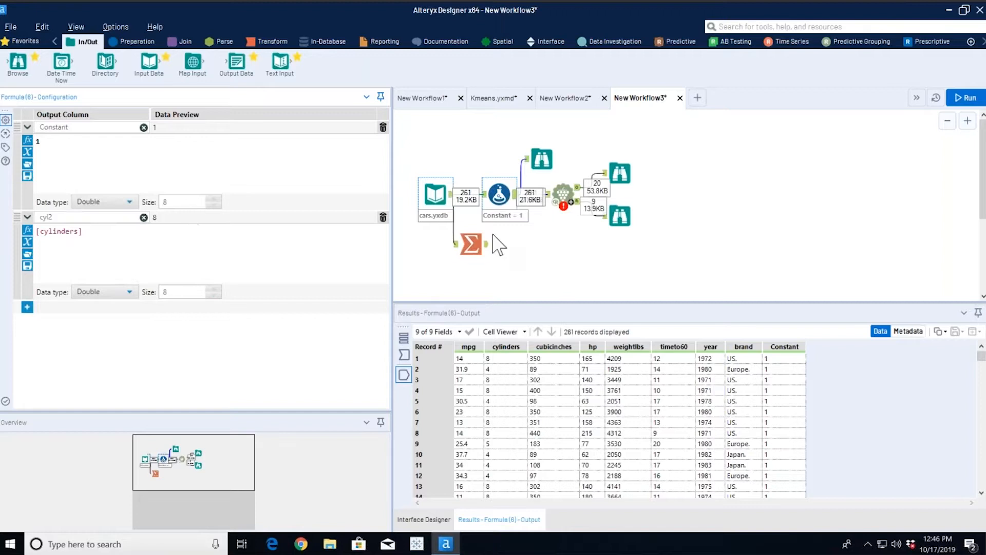
- In the K-Centroids tool, replace the Constant field with cyl2 alongside cylinders, and run the workflow
click(564, 195)
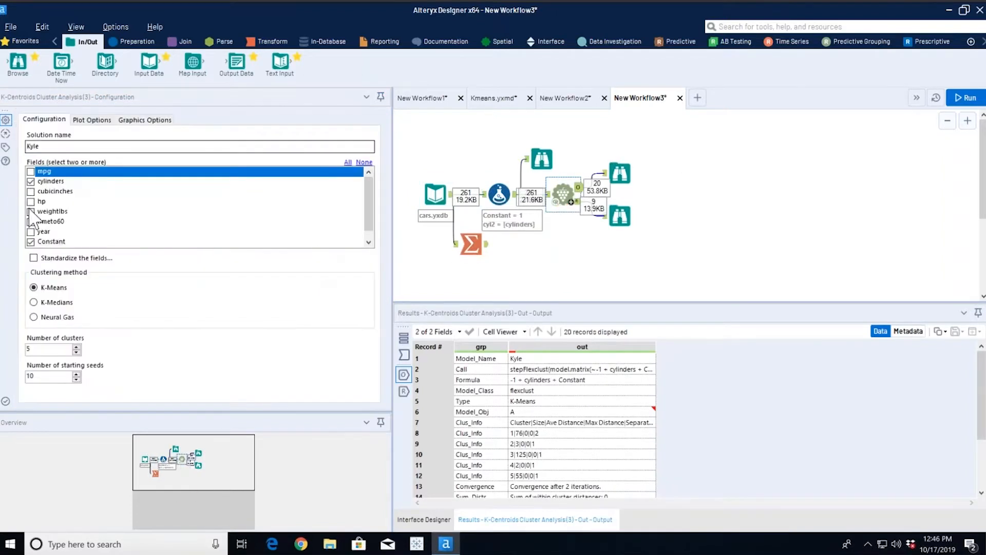
scroll(35, 238, down, 1)
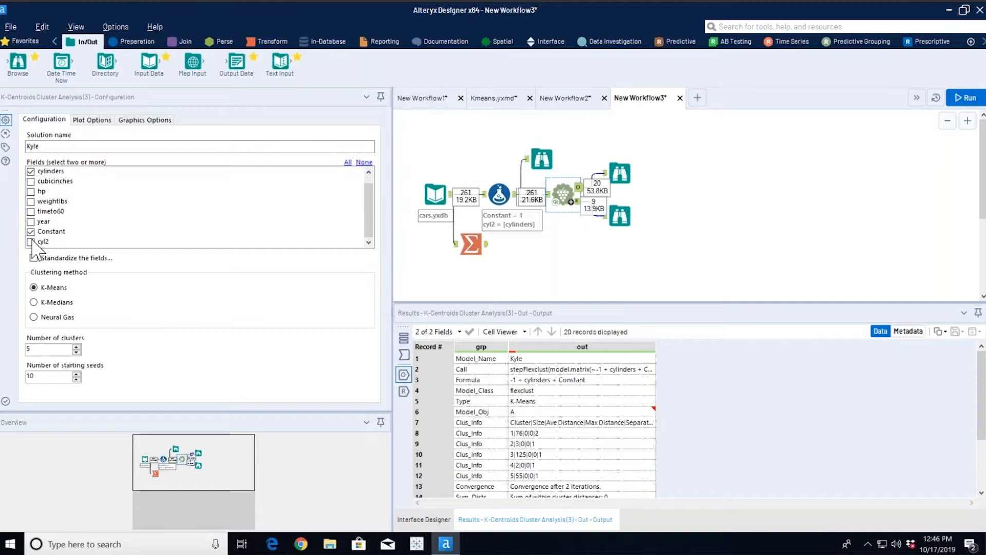
click(32, 232)
click(31, 241)
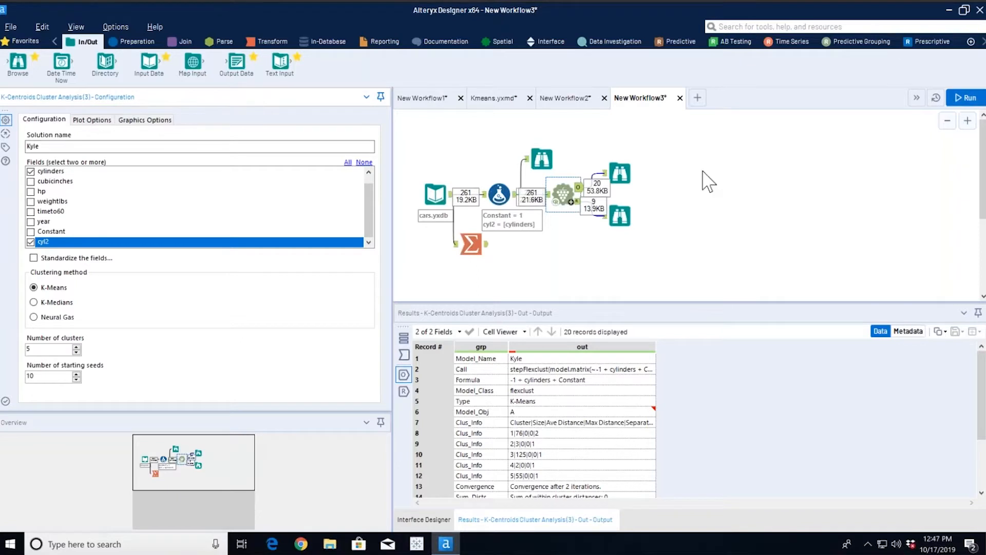
click(966, 98)
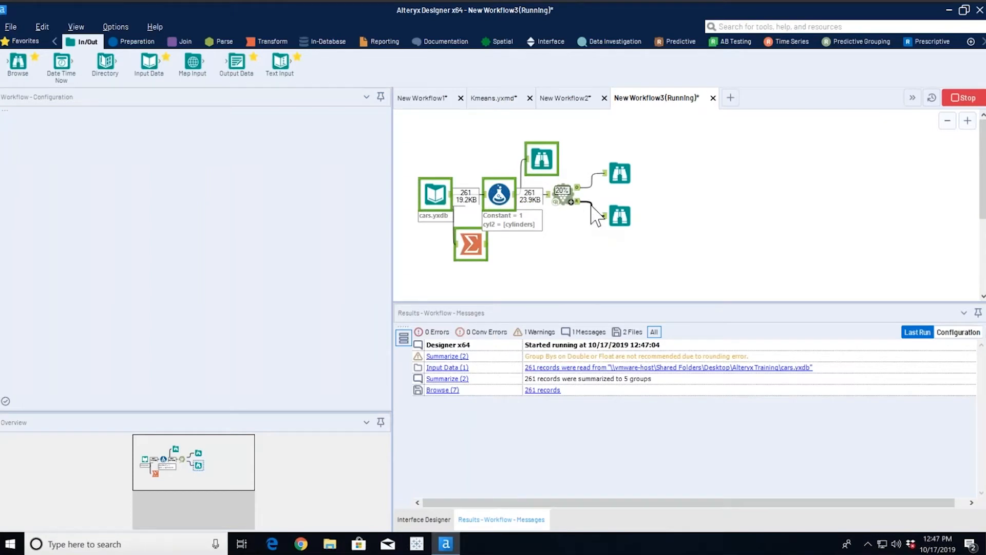
- Examine the K-Means summary report in New Workflow3's lower Browse tool, including the cluster information, centroids table and principal components plot
click(620, 216)
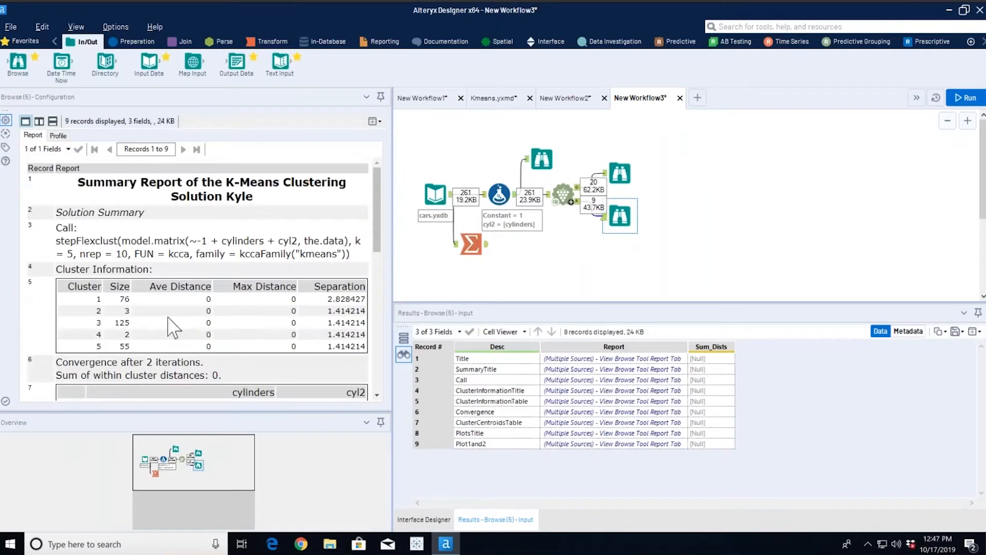
scroll(173, 320, down, 5)
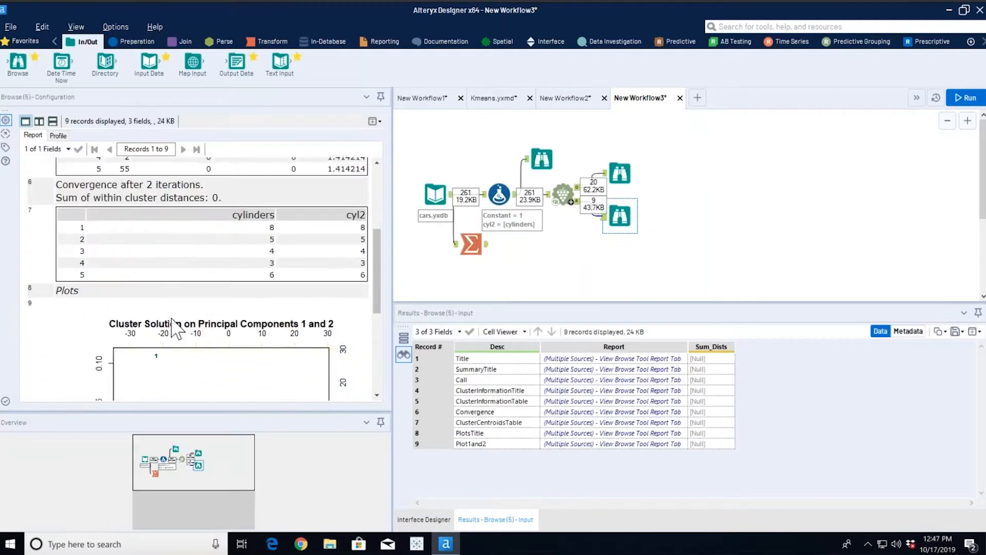
scroll(171, 318, down, 3)
scroll(176, 329, down, 3)
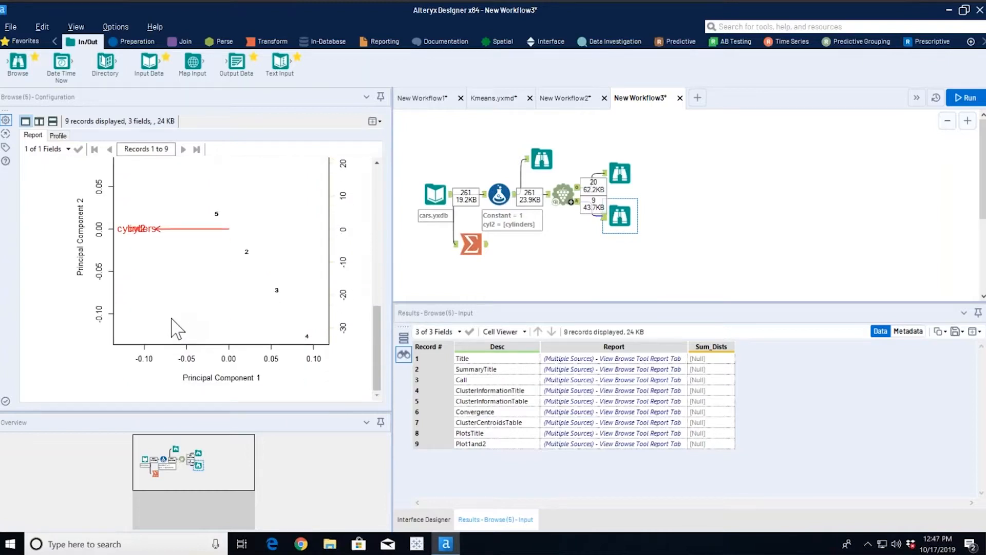
scroll(176, 329, up, 2)
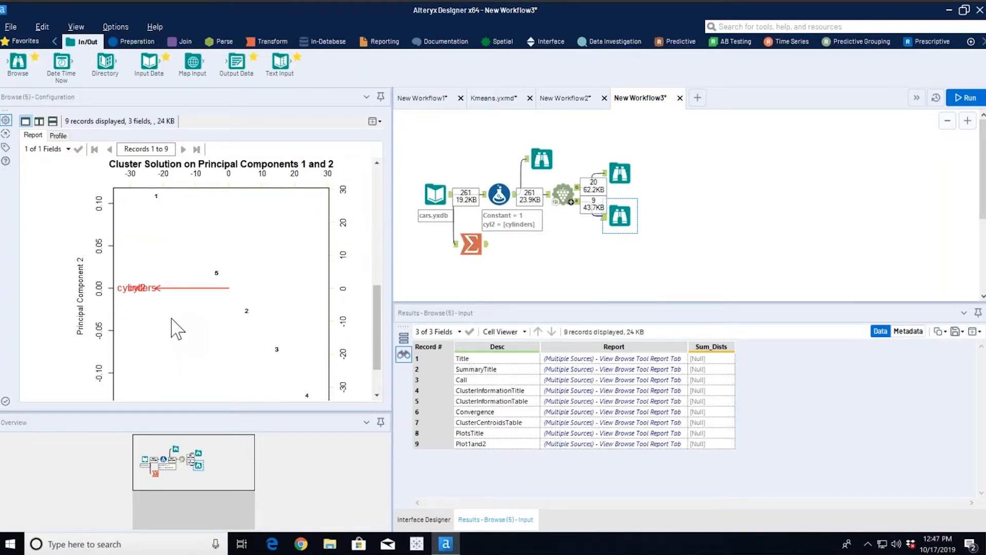
scroll(176, 329, up, 10)
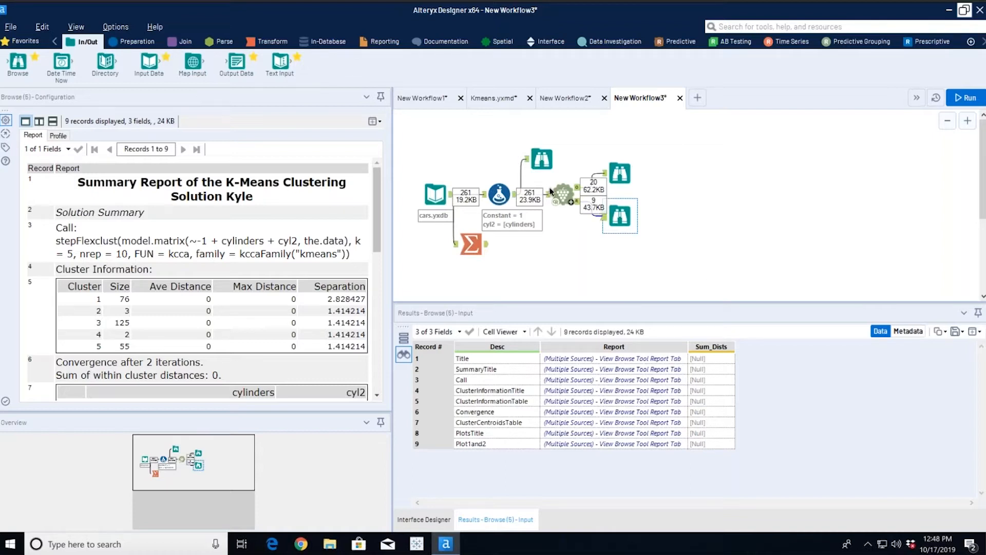
- Compare the K-Centroids tool's configuration with its K-Means summary report in New Workflow3
click(564, 193)
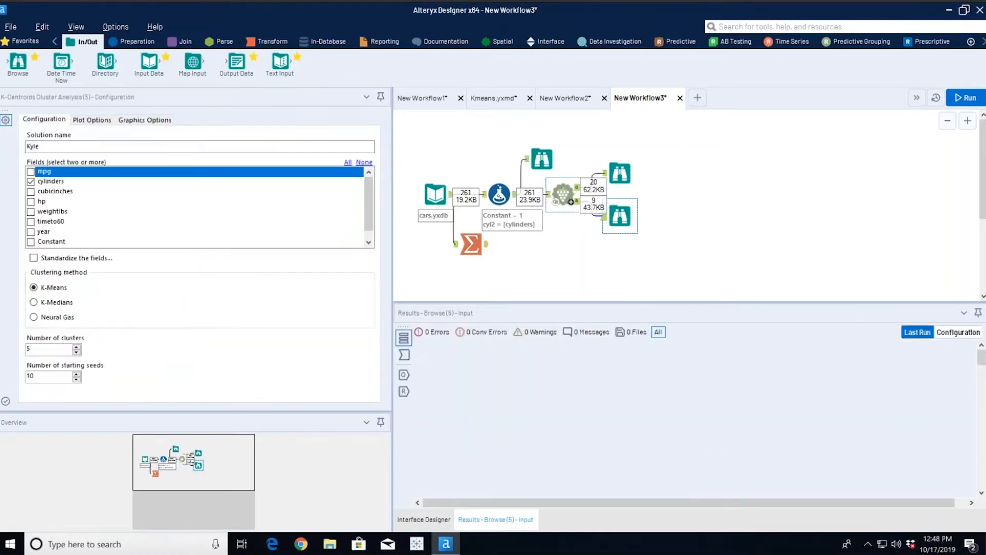
click(620, 217)
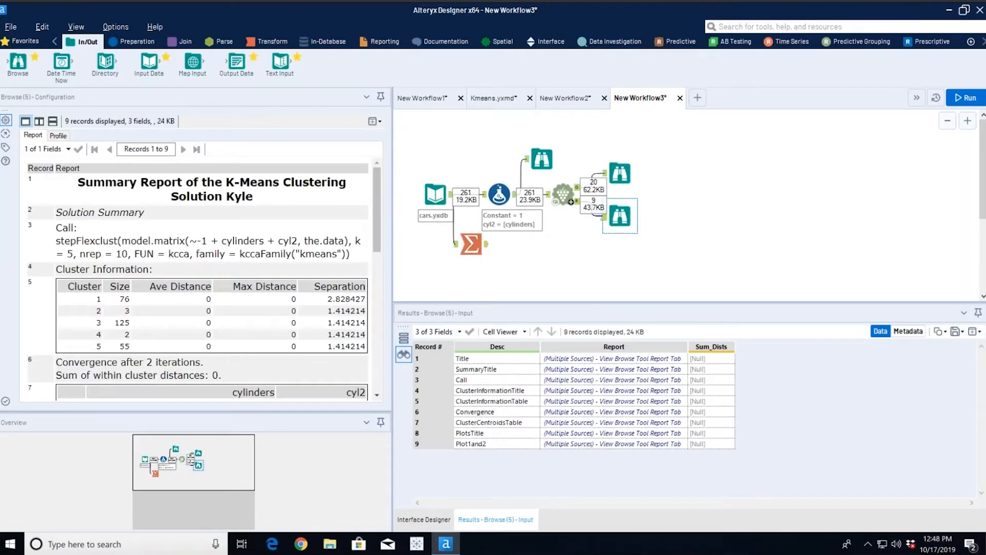
click(563, 195)
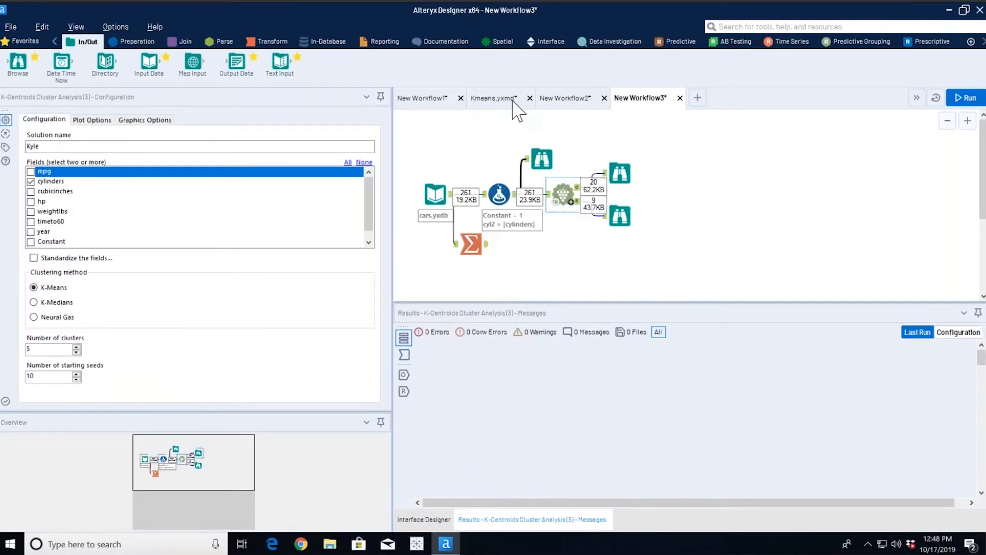
- In New Workflow1, examine the Type, Num_Clusters and Estimate values for all selection methods in the macro's first Browse tool
click(493, 100)
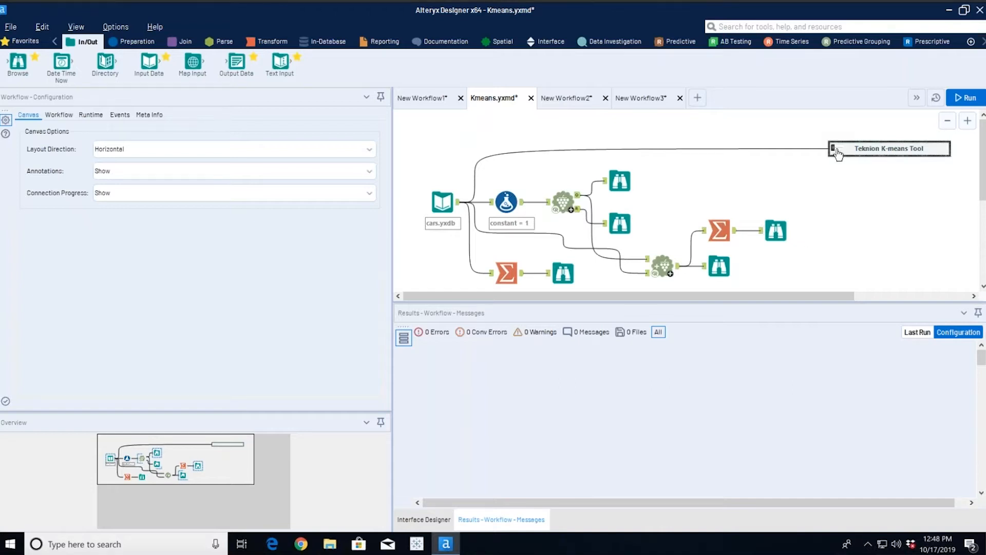
click(430, 99)
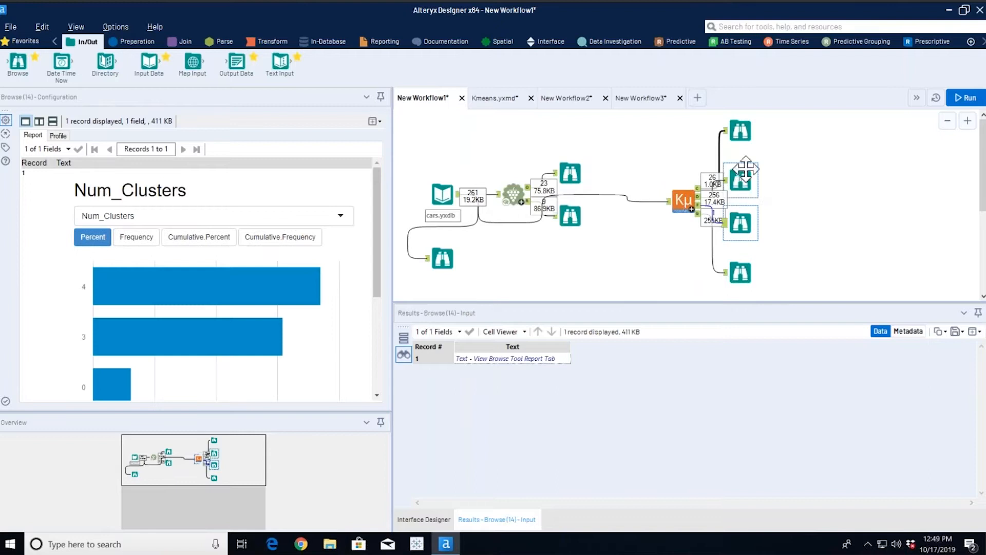
click(741, 130)
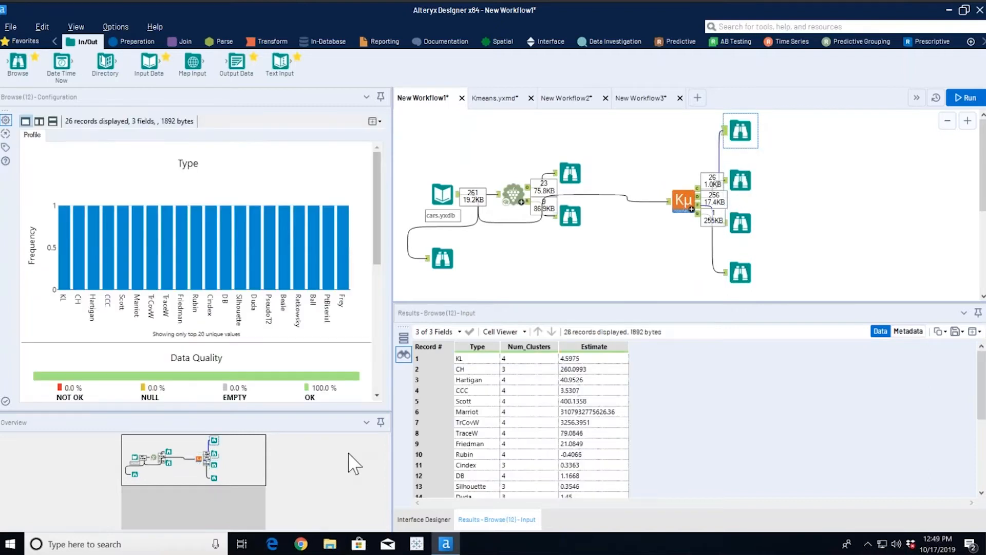
scroll(471, 400, down, 3)
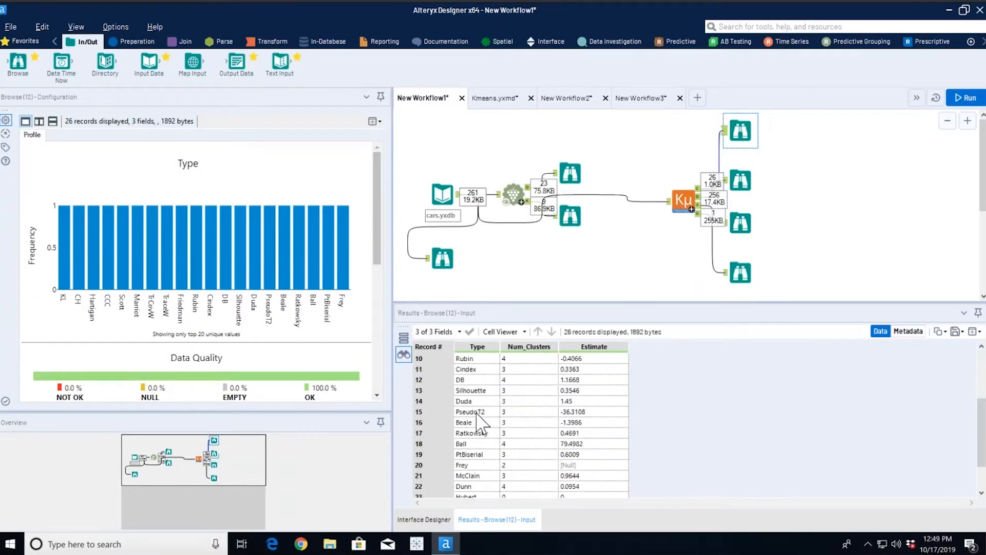
scroll(479, 419, down, 1)
scroll(478, 419, down, 1)
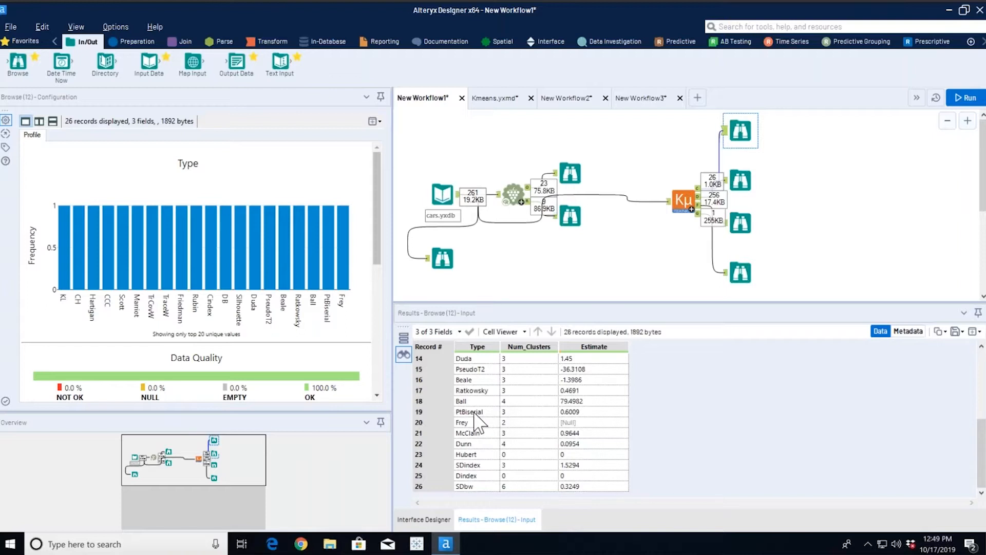
scroll(475, 419, up, 5)
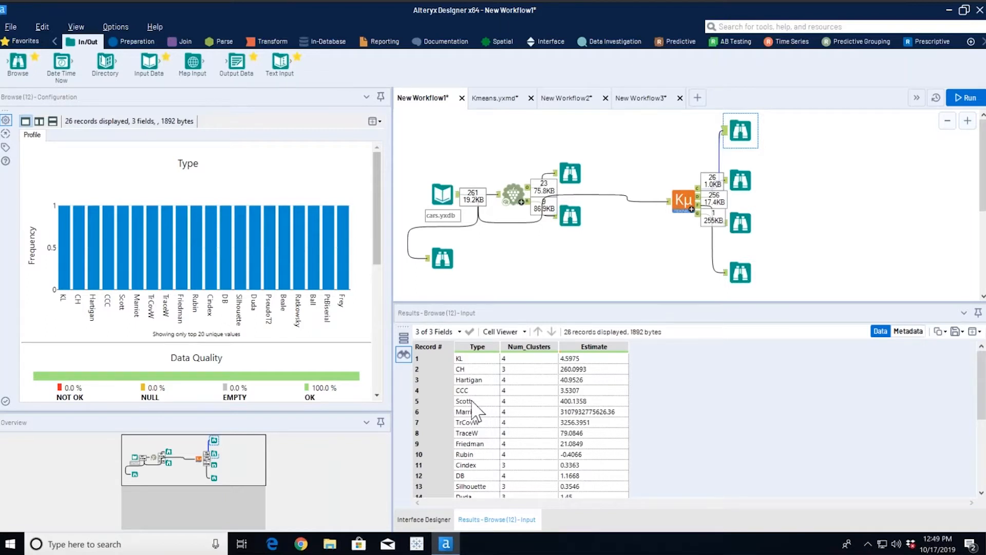
click(469, 392)
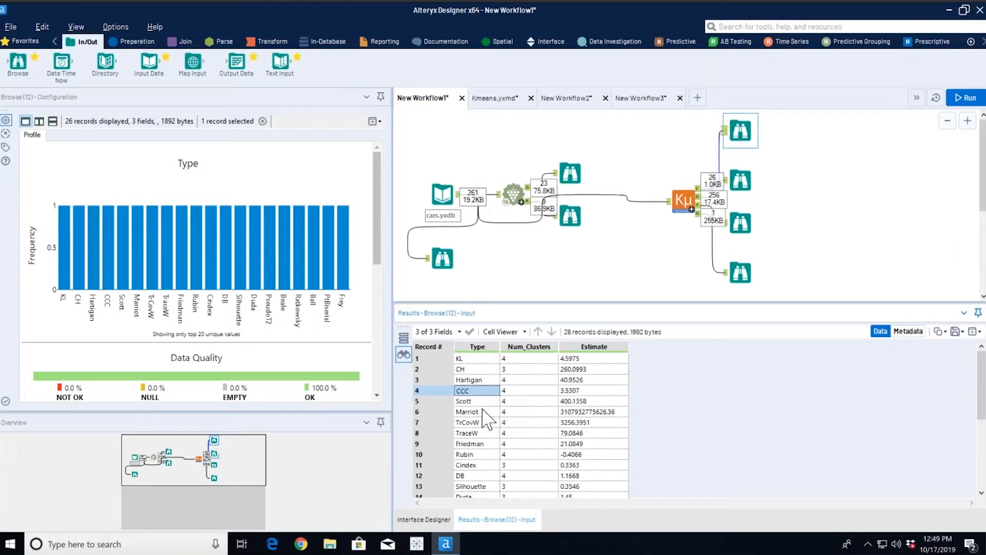
scroll(485, 419, down, 3)
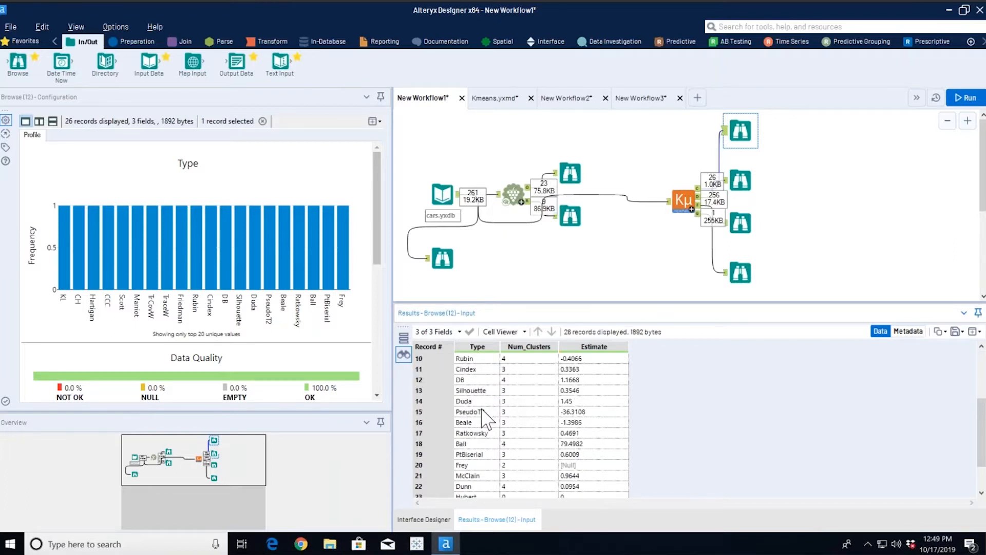
scroll(483, 413, down, 2)
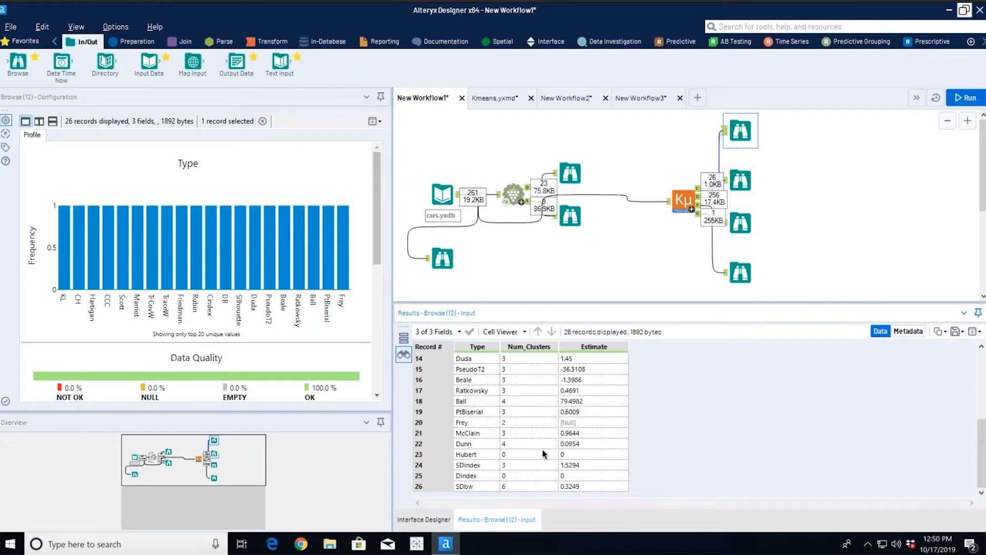
- Switch to the presentation and view the slide with the web addresses for the data files and Teknion Predictive Macros
key(super+Tab)
key(super+Tab)
key(super+Tab)
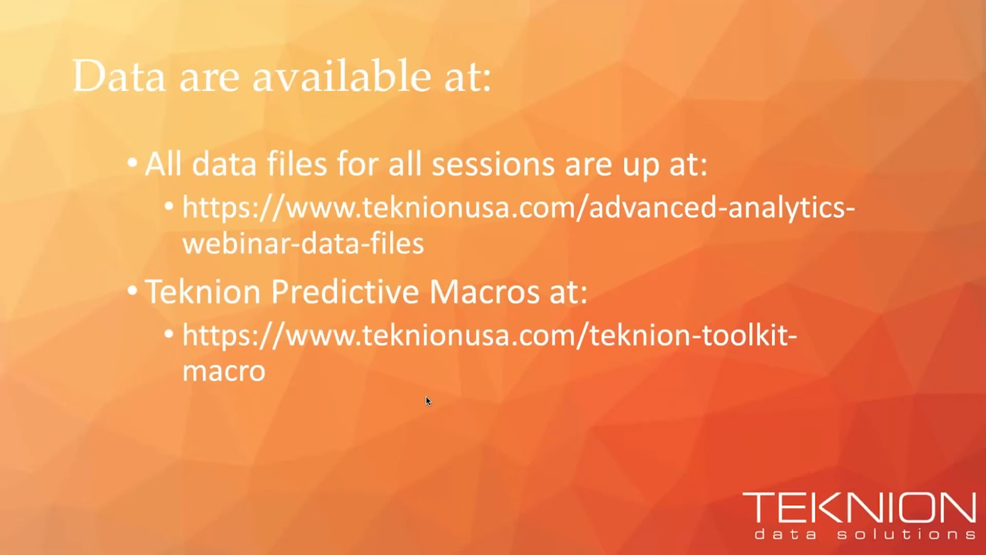
key(Right)
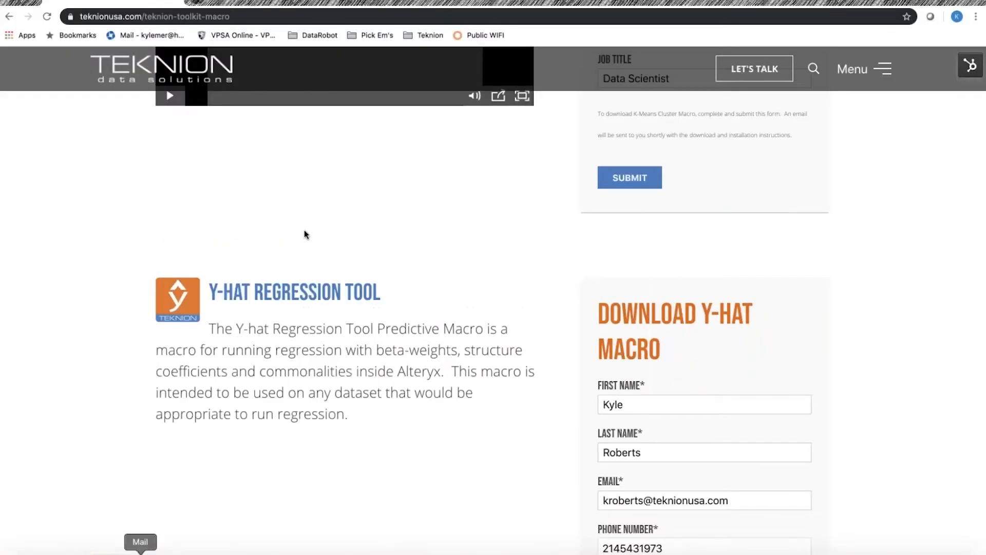
- On the Teknion website in the browser, go to the home page and open the Alteryx page under Software Platforms
click(146, 70)
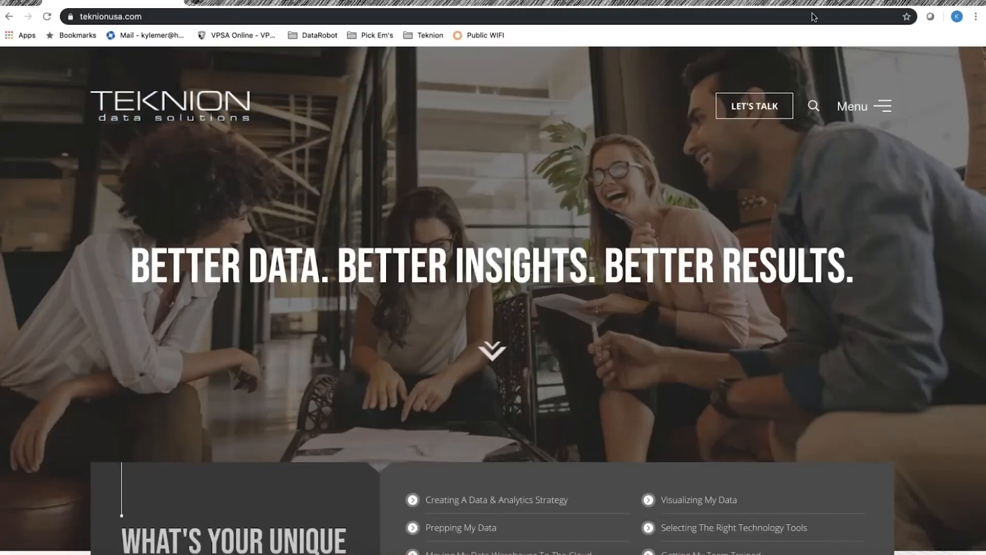
click(882, 107)
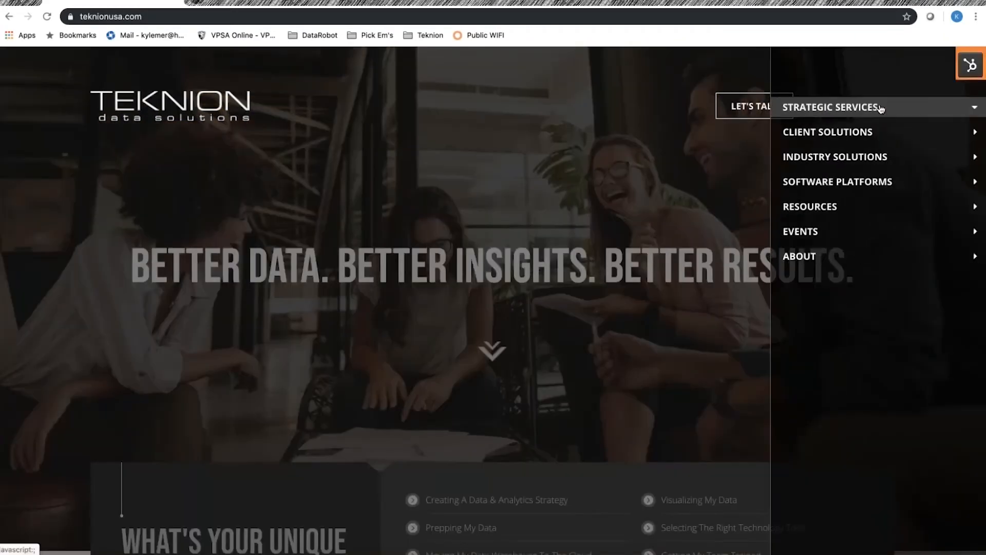
click(857, 182)
click(805, 218)
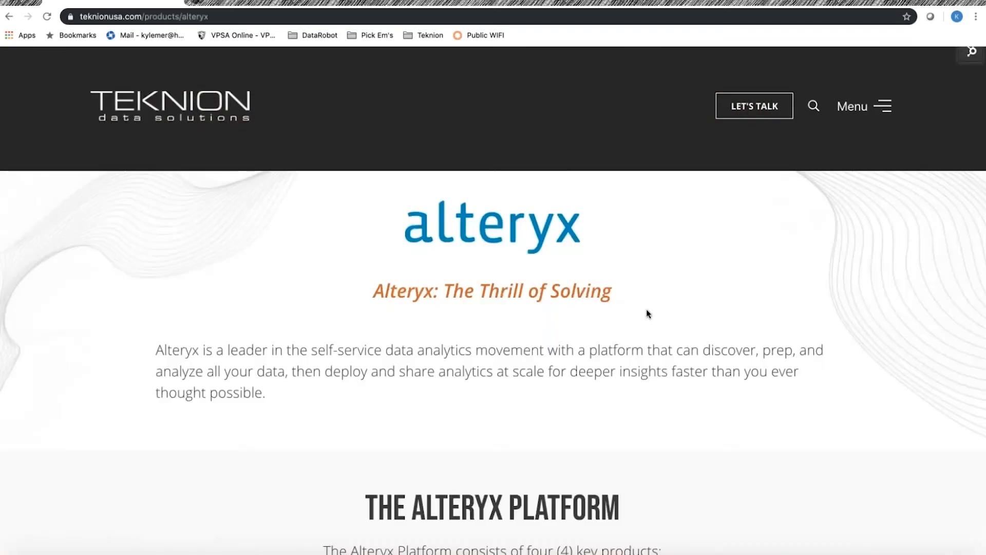
- Open the Predictive Macros page from the Tools & Macros section of the Alteryx page
scroll(646, 314, down, 12)
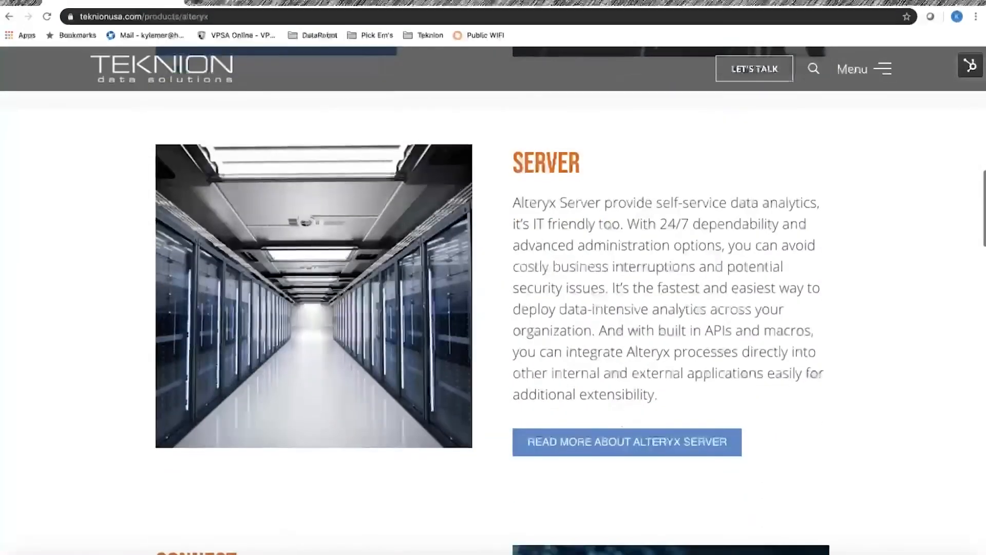
scroll(647, 313, down, 12)
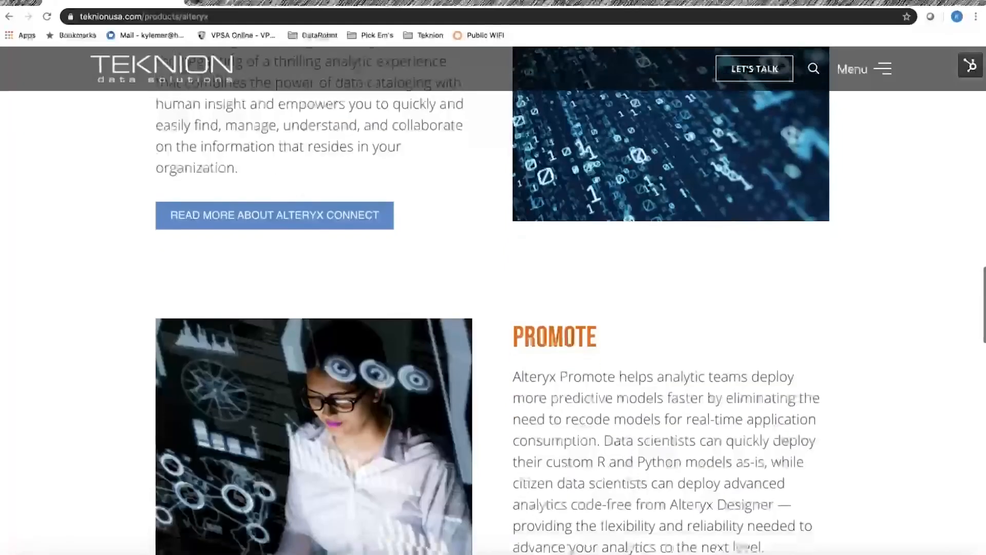
scroll(601, 304, down, 10)
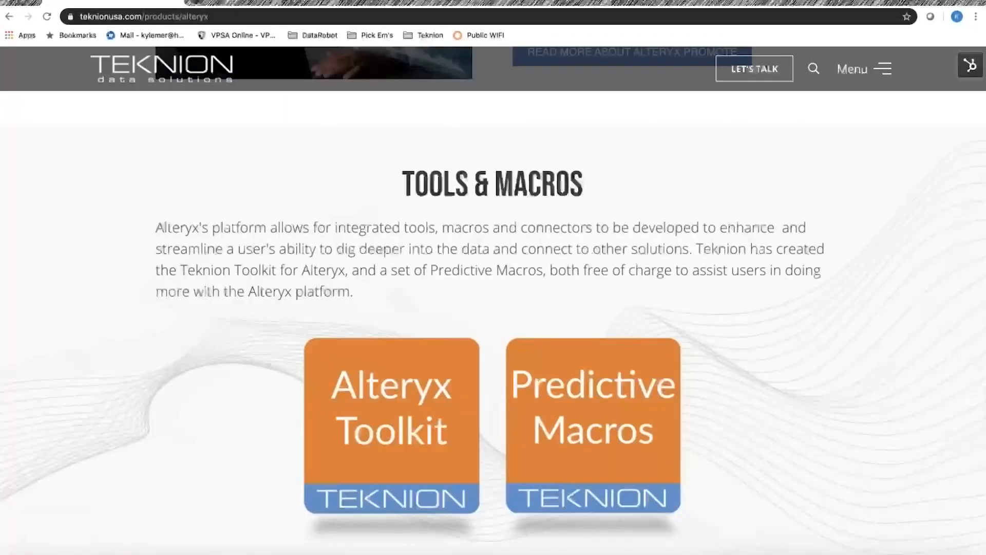
click(608, 402)
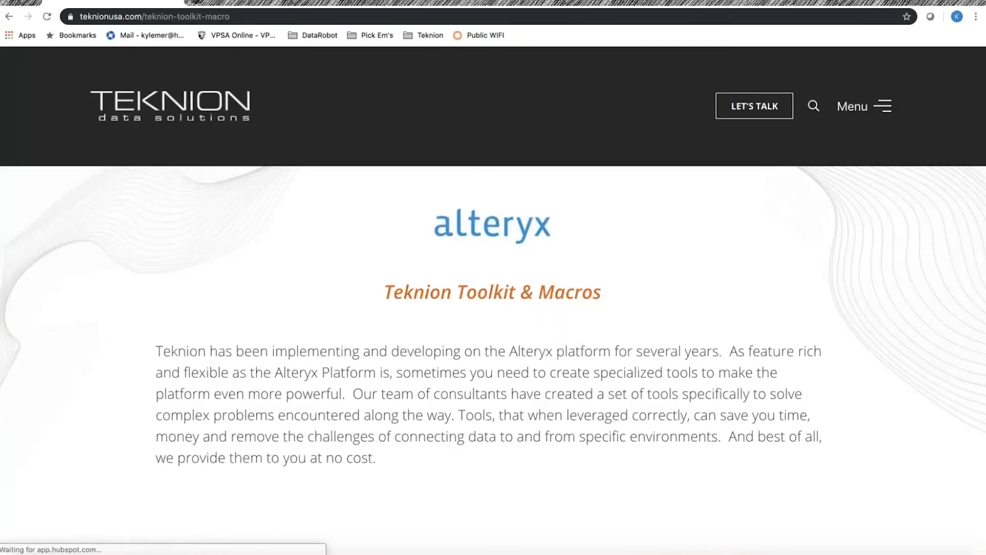
- Review the K-Means Cluster Selection Tool's description, demo video and macro download form
scroll(479, 293, down, 10)
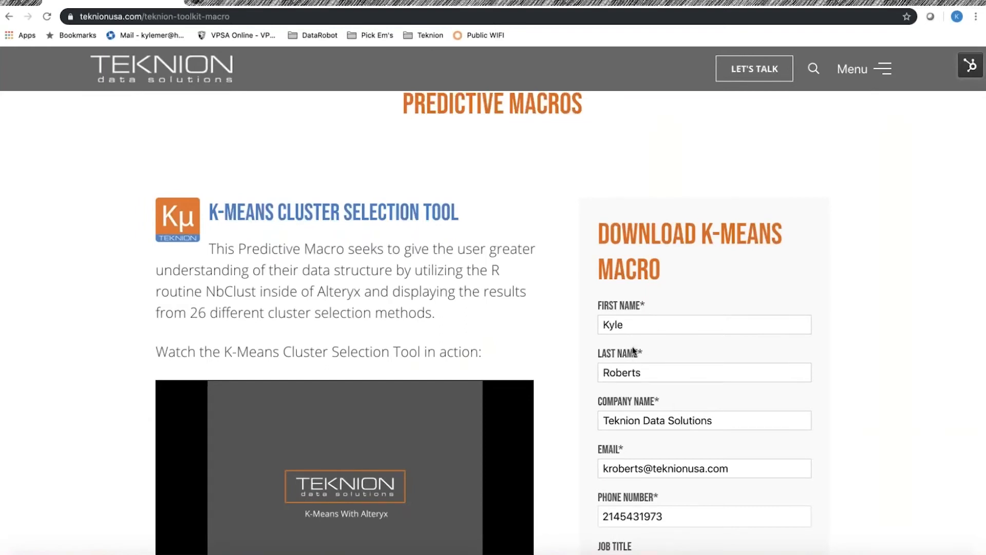
scroll(572, 332, down, 9)
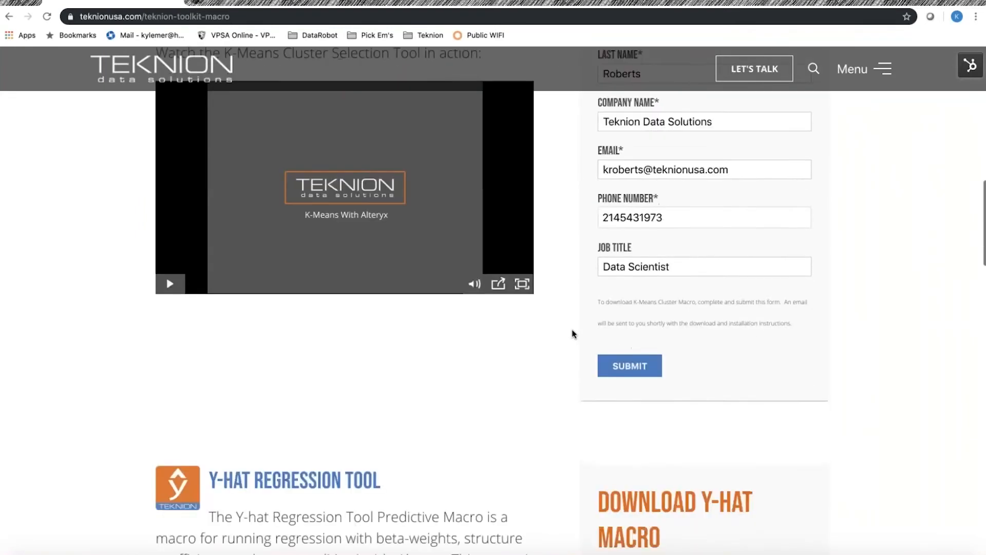
scroll(574, 334, up, 5)
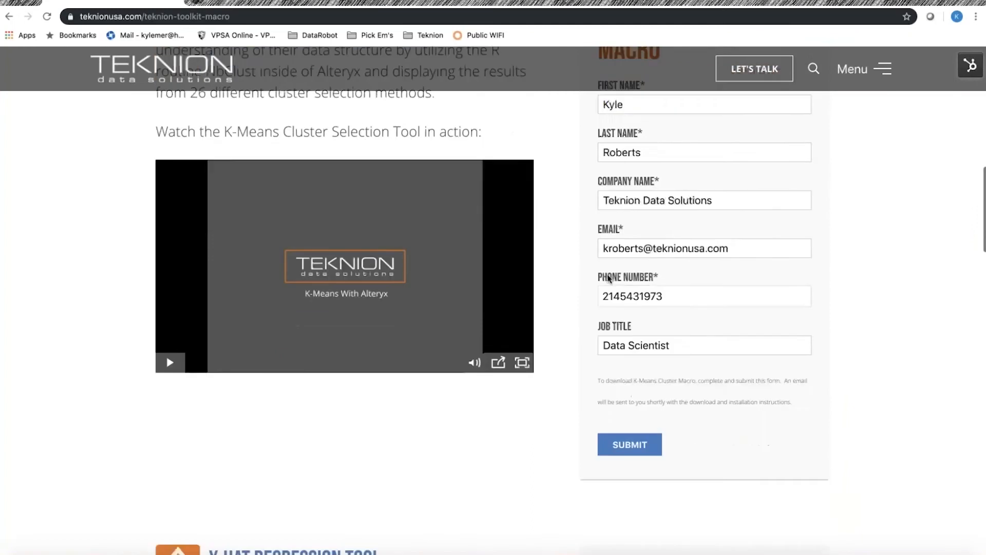
scroll(563, 356, up, 4)
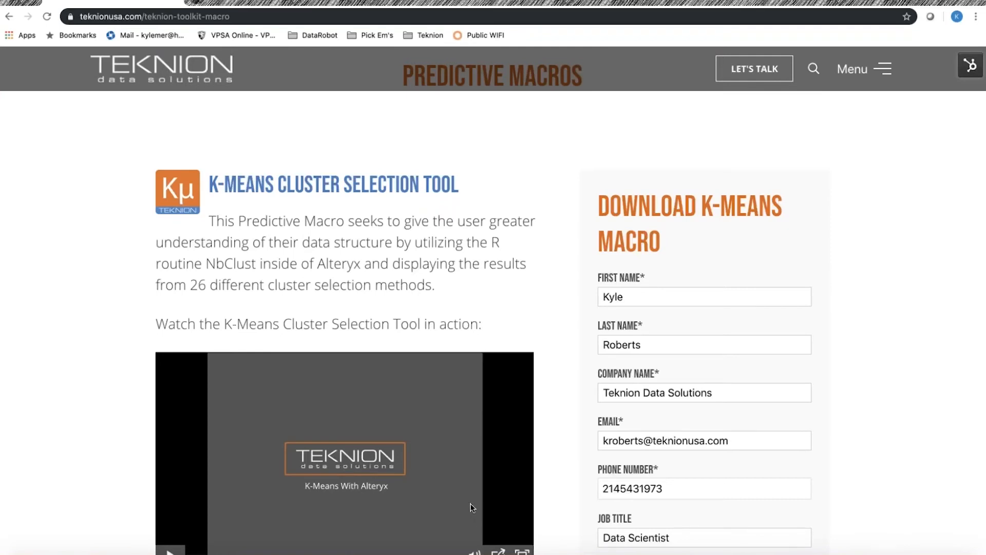
- Switch back to Alteryx Designer and display the Teknion tool category containing the Kmeans Cluster Select and Yhat Regression macros
key(super+Tab)
key(super+Tab)
key(super+Tab)
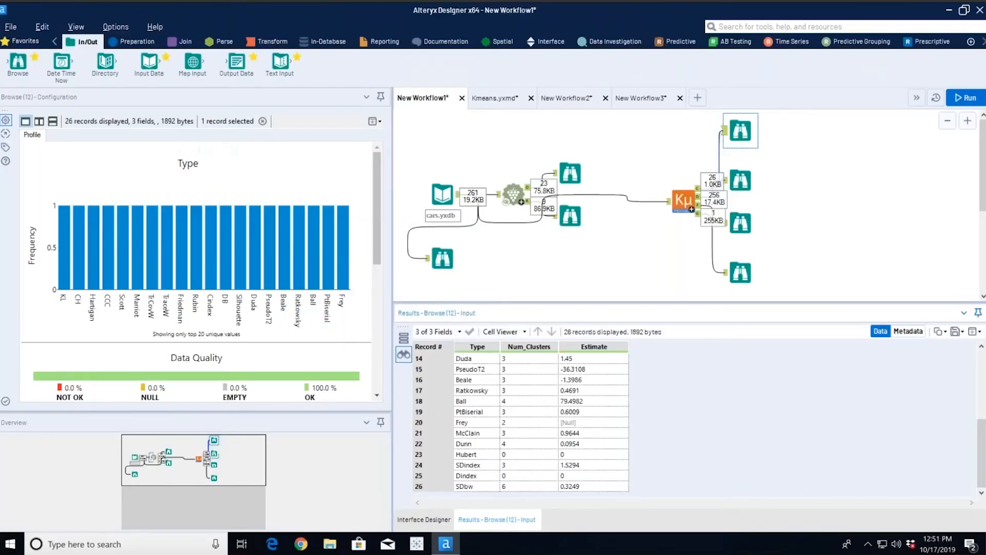
drag(935, 1, 883, 1)
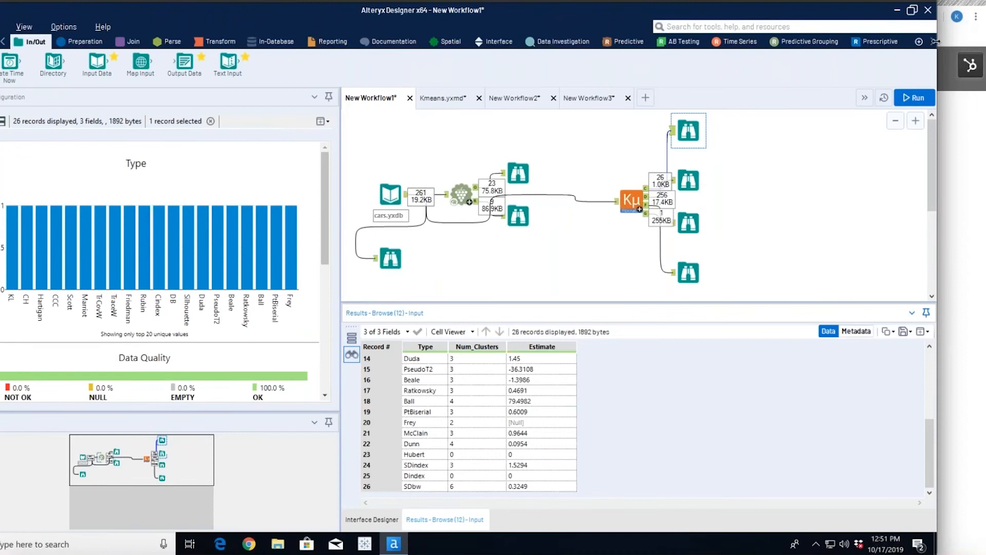
click(933, 42)
click(933, 41)
click(933, 41)
click(933, 41)
click(932, 42)
click(933, 42)
click(932, 42)
click(933, 42)
click(774, 42)
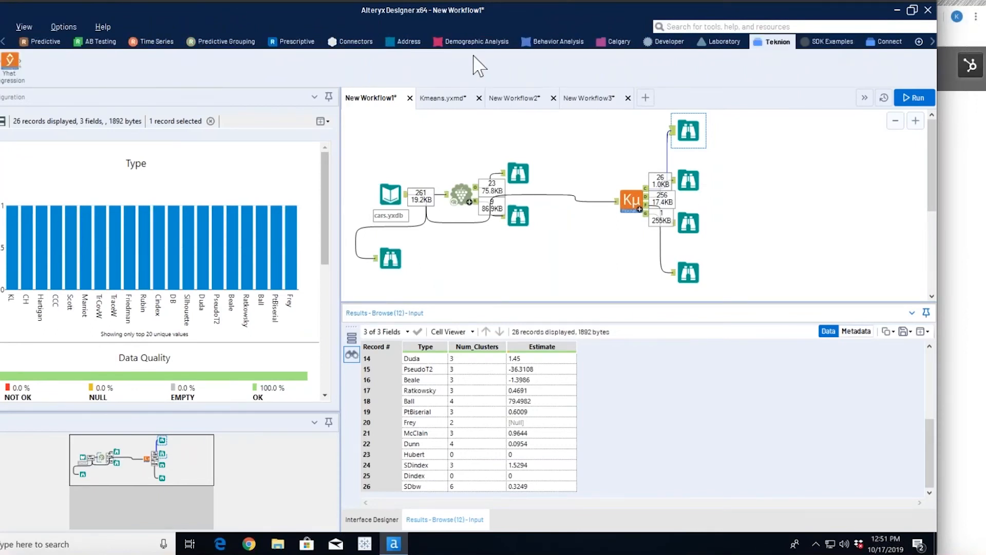
drag(740, 1, 792, 1)
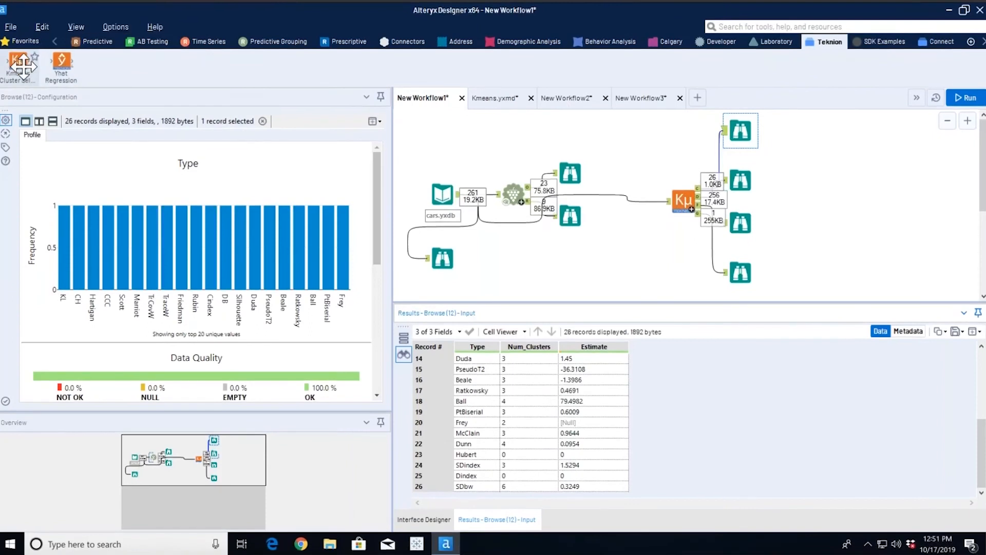